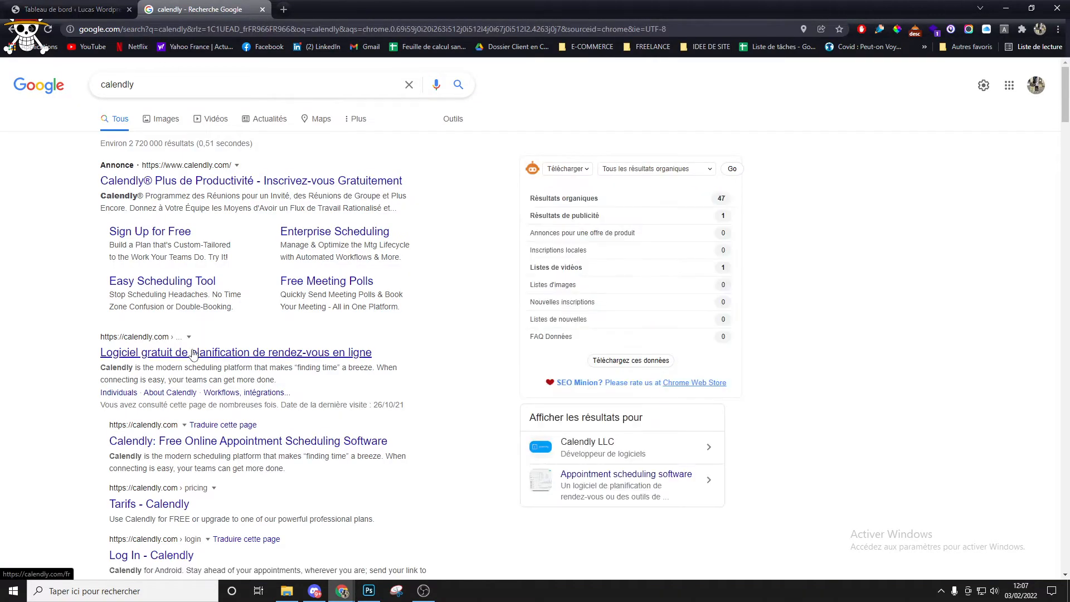
- Open Calendly's site from the search results and try to sign up with the account holder's e-mail address
{"action": "left_click", "coordinate": [258, 357]}
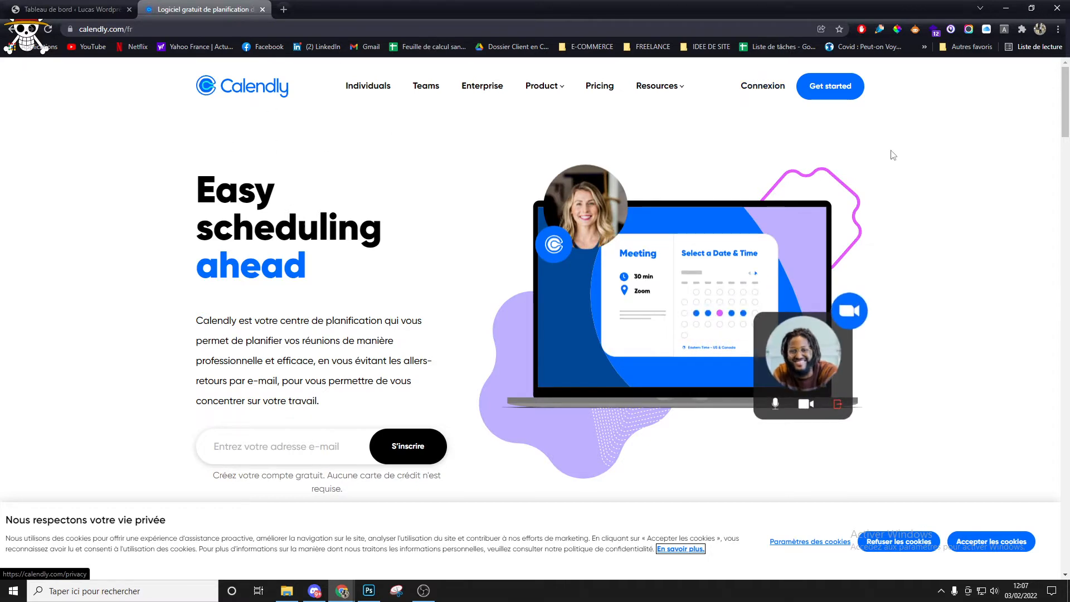
{"action": "left_click", "coordinate": [844, 99]}
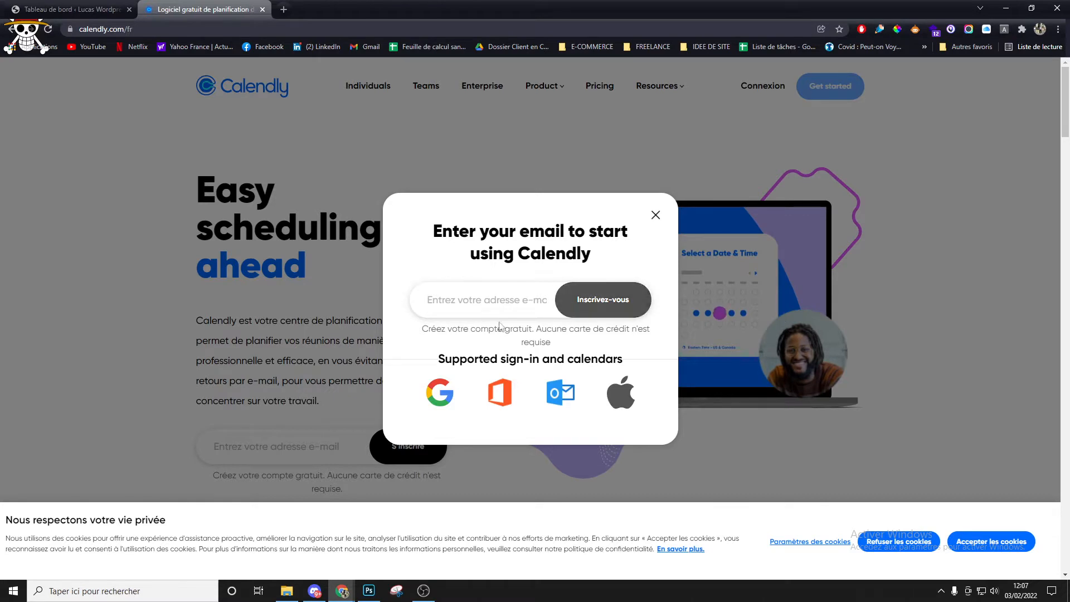
{"action": "left_click", "coordinate": [497, 299]}
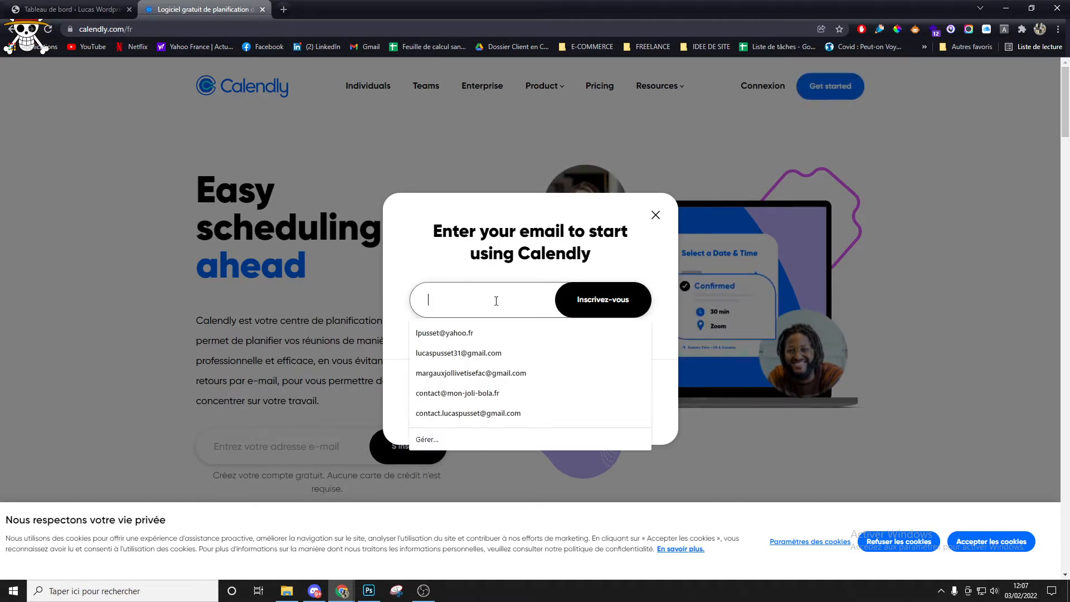
{"action": "left_click", "coordinate": [491, 349]}
{"action": "left_click", "coordinate": [574, 312]}
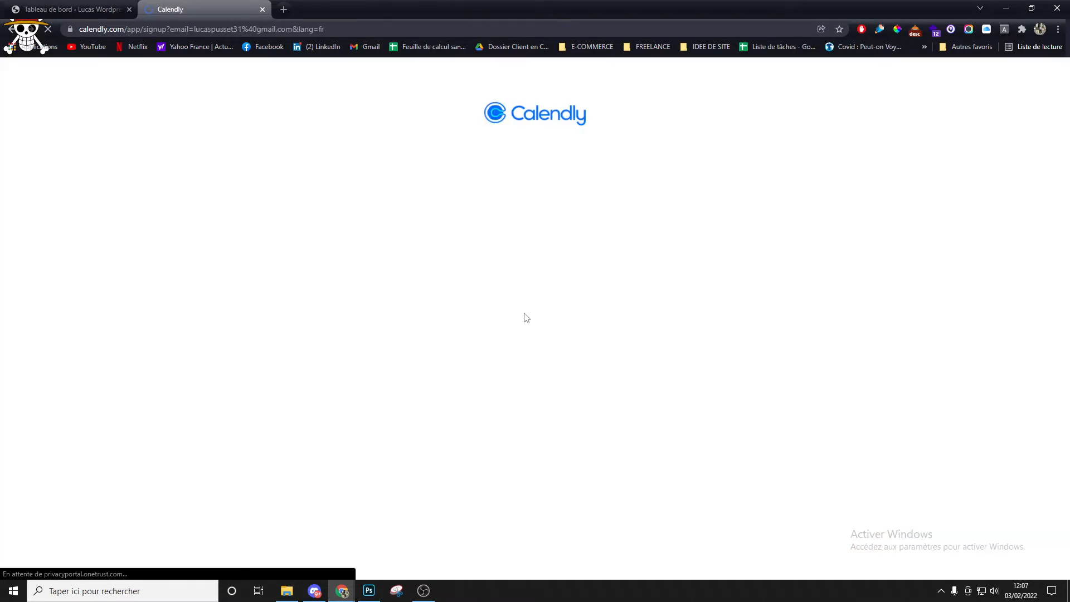
{"action": "left_click", "coordinate": [610, 261]}
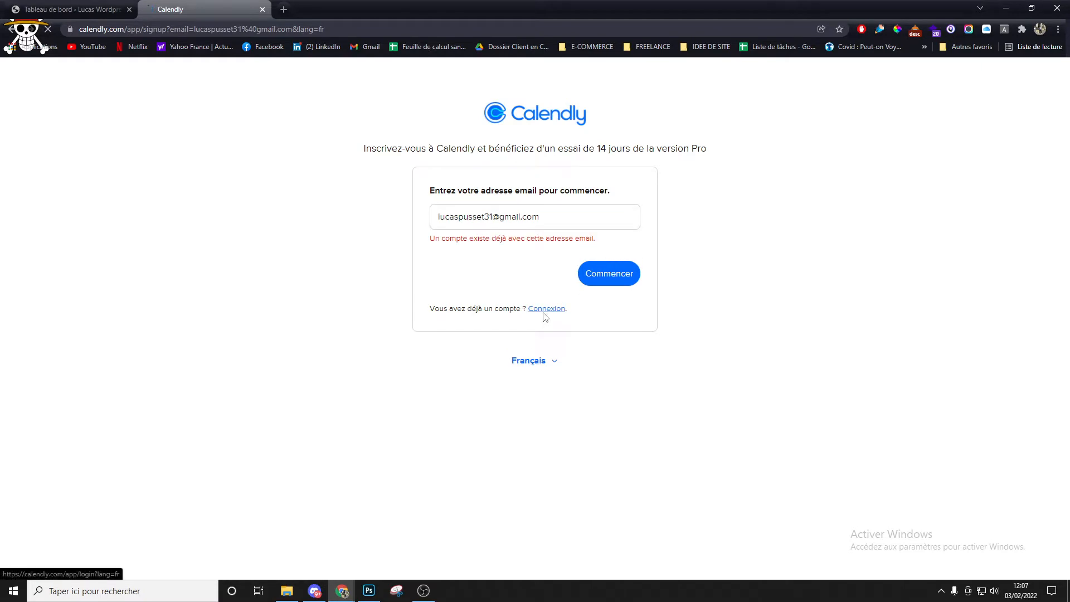
- Log in to the existing Calendly account with its e-mail address and the matching Google account
{"action": "left_click", "coordinate": [545, 309]}
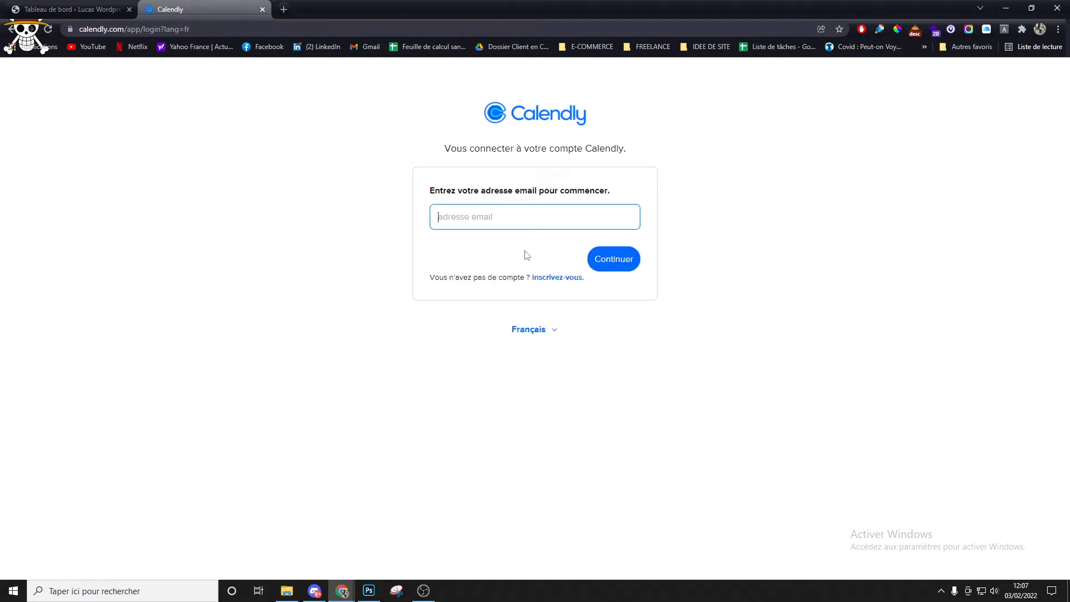
{"action": "left_click", "coordinate": [531, 217]}
{"action": "left_click", "coordinate": [490, 269]}
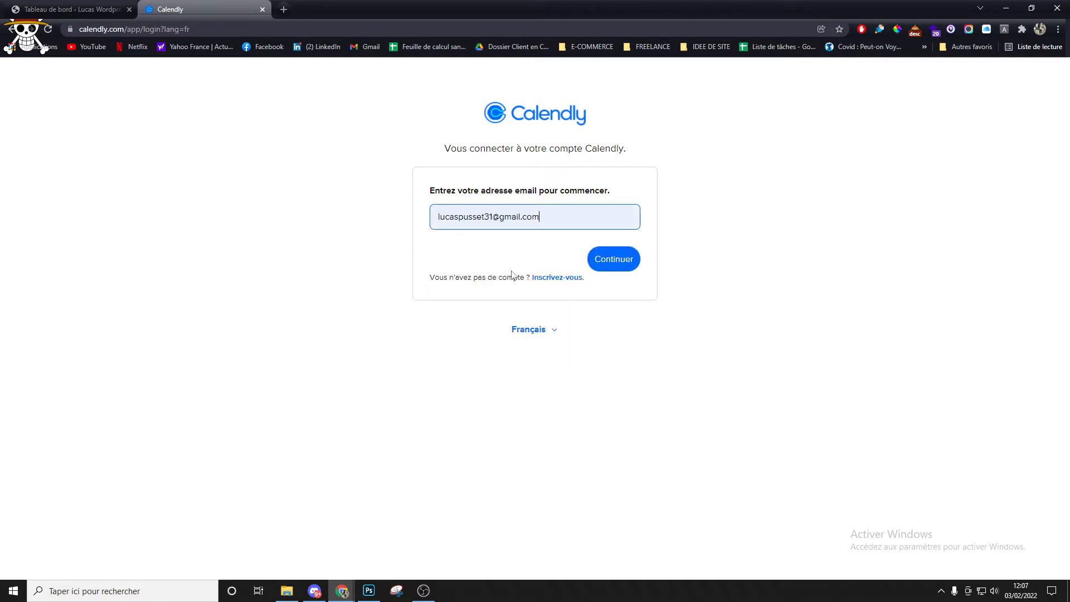
{"action": "left_click", "coordinate": [639, 263]}
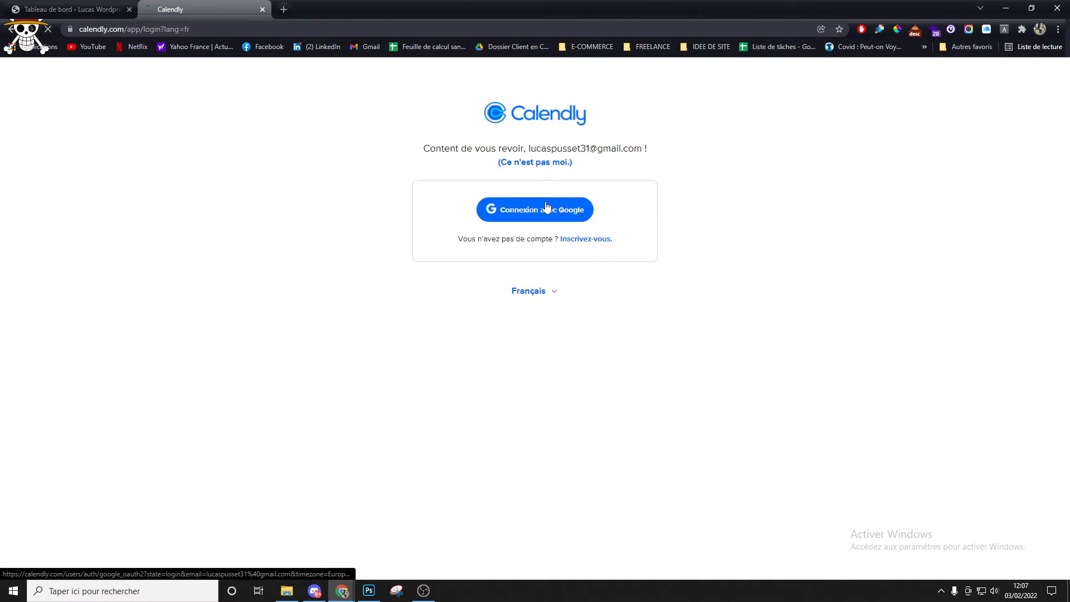
{"action": "left_click", "coordinate": [544, 209]}
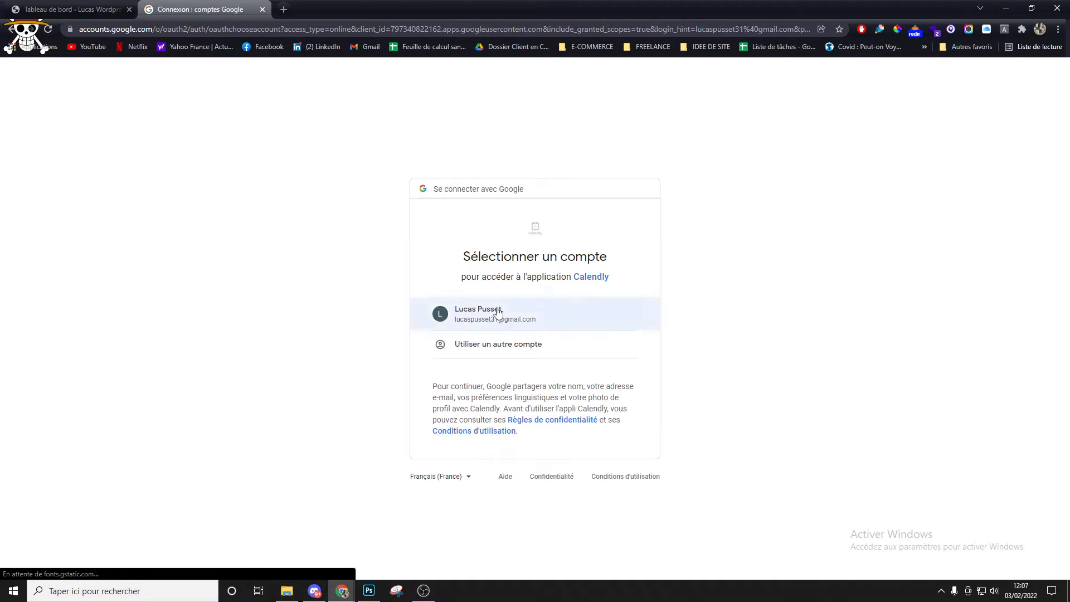
{"action": "left_click", "coordinate": [499, 311]}
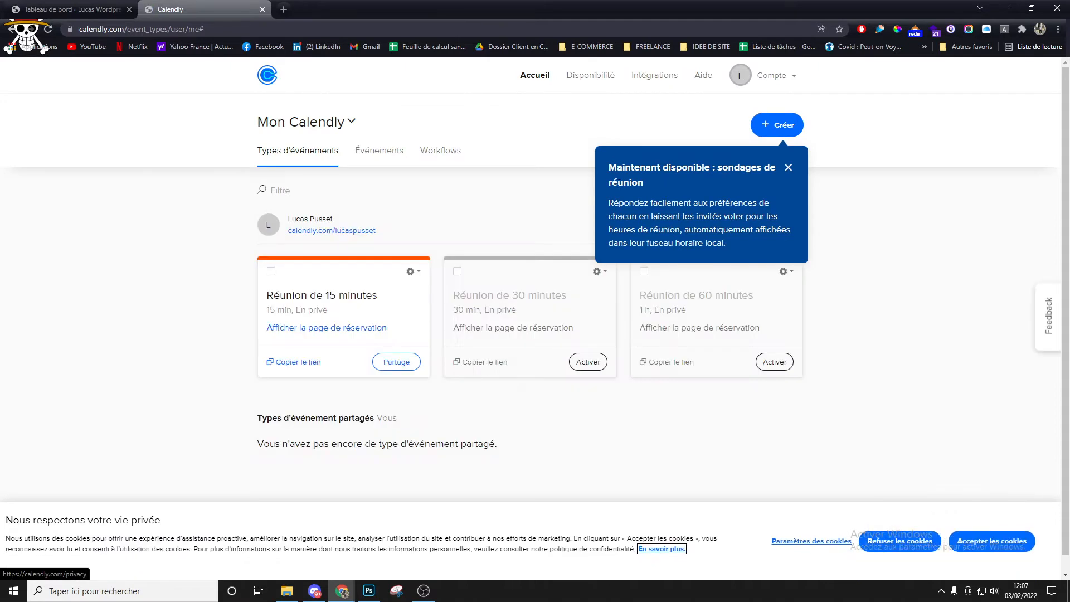
- Dismiss the meeting-poll announcement and start creating a new private ("En privé") event type
{"action": "left_click", "coordinate": [790, 169]}
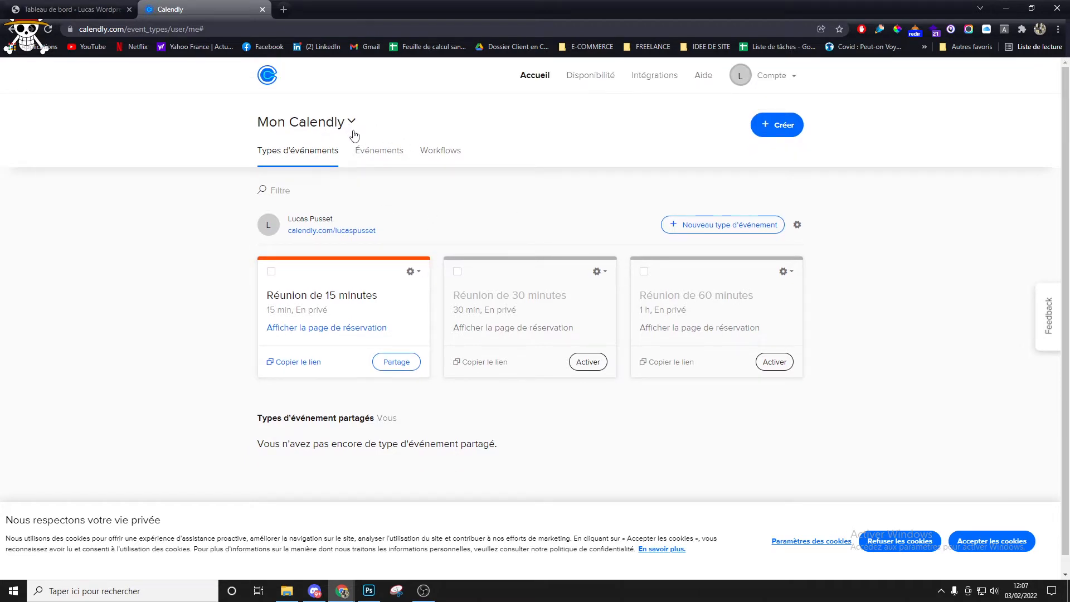
{"action": "left_click", "coordinate": [765, 136]}
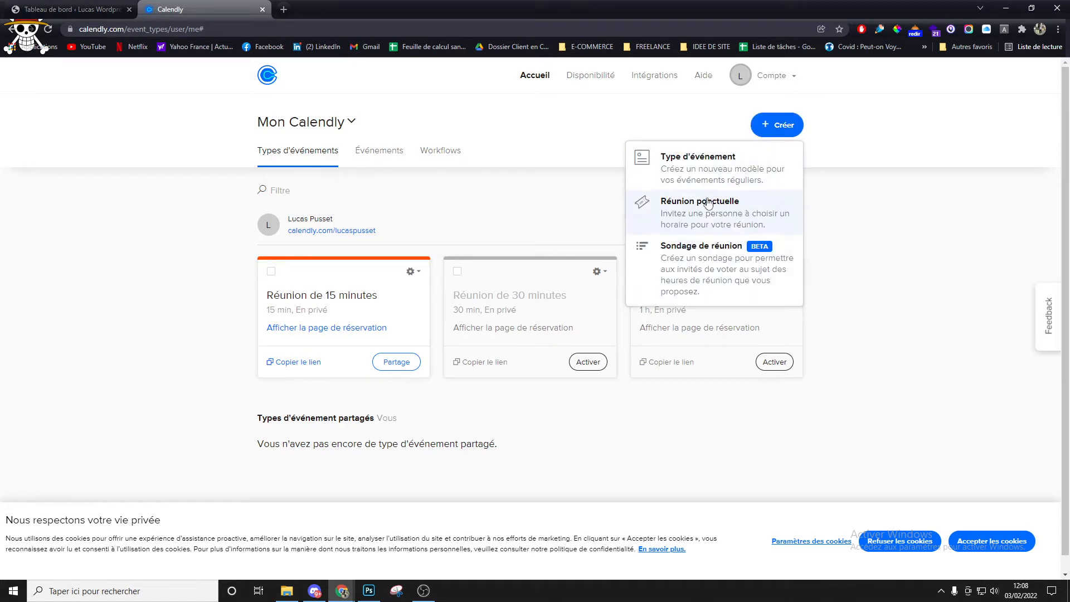
{"action": "left_click", "coordinate": [751, 175]}
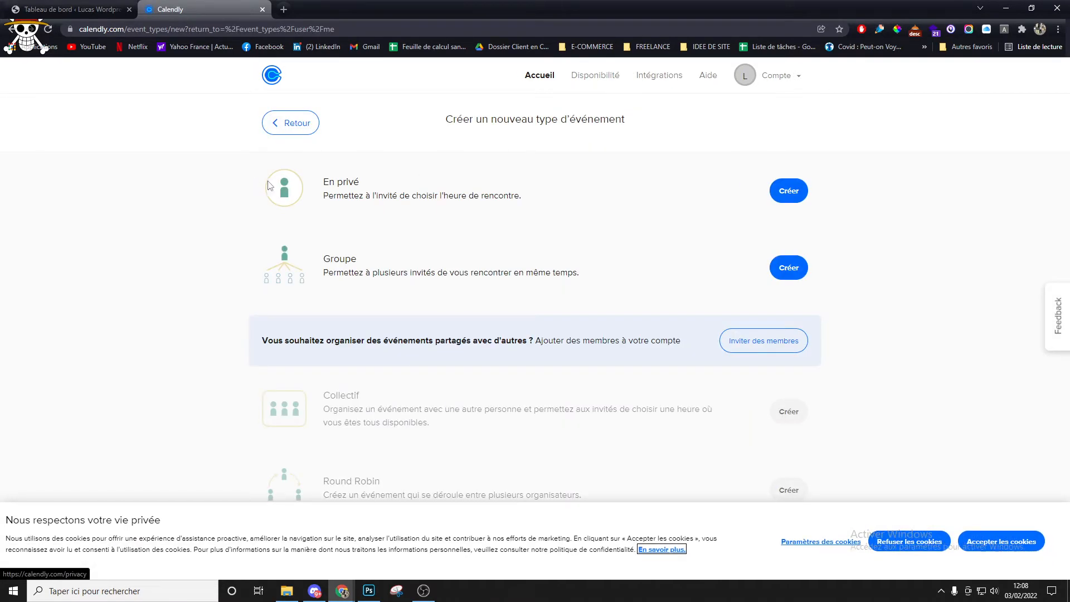
{"action": "triple_click", "coordinate": [342, 193]}
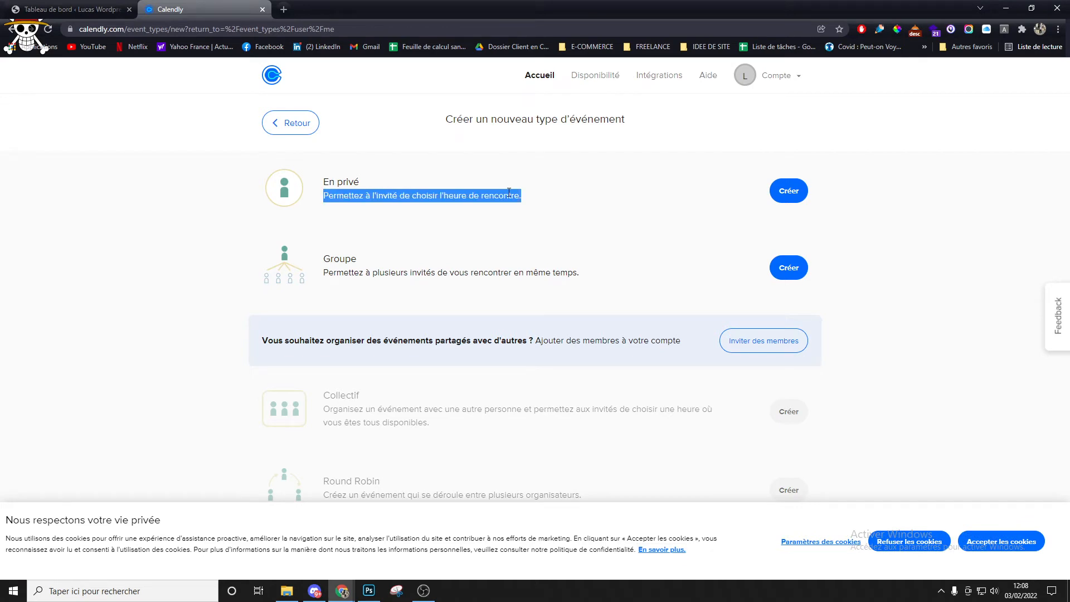
{"action": "triple_click", "coordinate": [361, 268]}
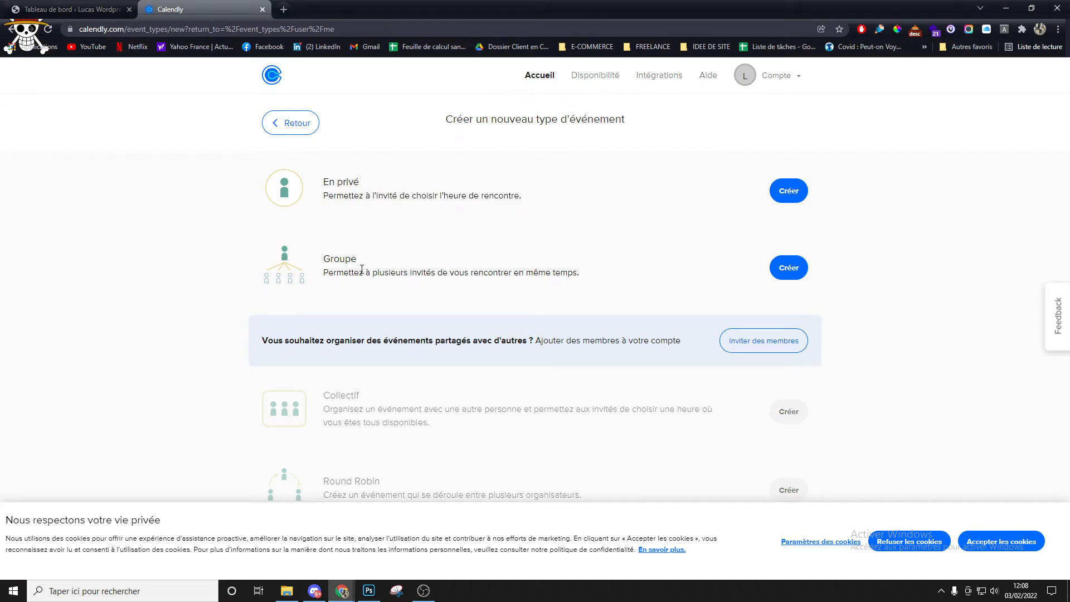
{"action": "left_click", "coordinate": [574, 270]}
{"action": "left_click", "coordinate": [775, 191]}
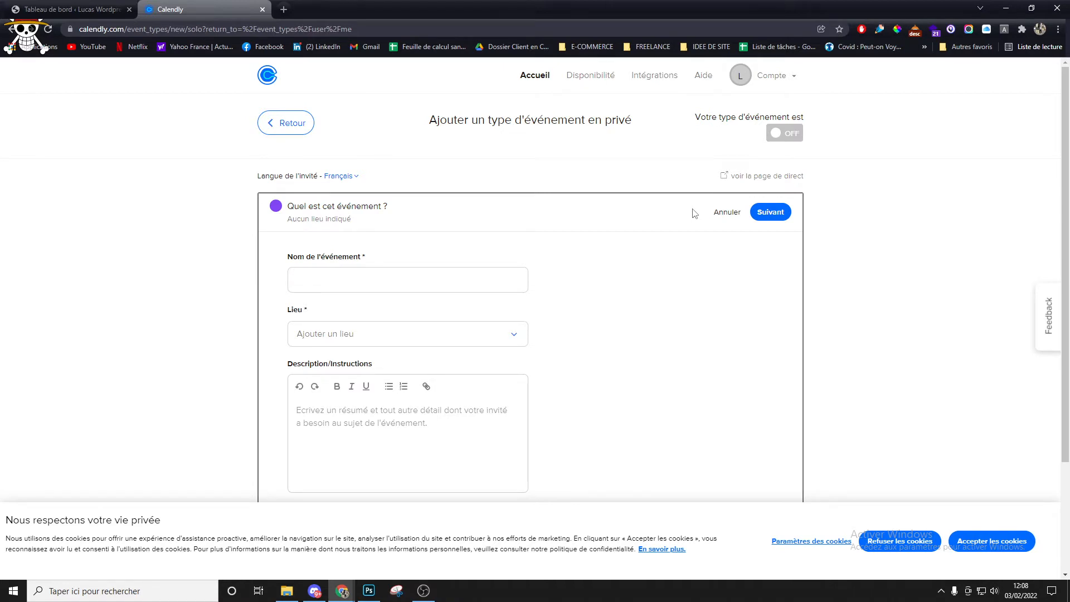
- Name the new event "Meeting Formation"
{"action": "scroll", "coordinate": [443, 242], "scroll_direction": "down", "scroll_amount": 2}
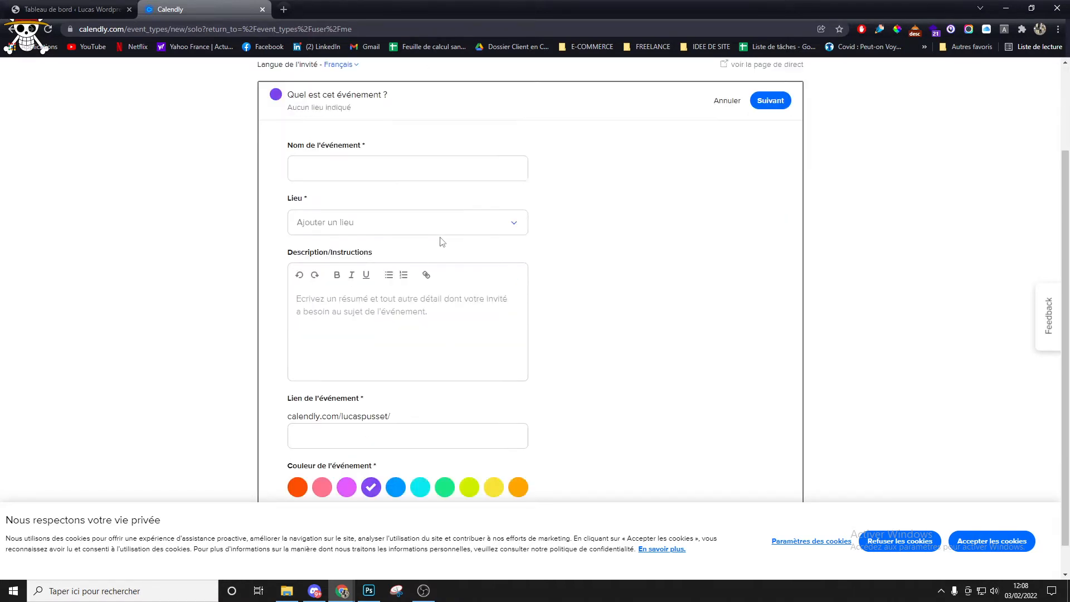
{"action": "left_click", "coordinate": [393, 172]}
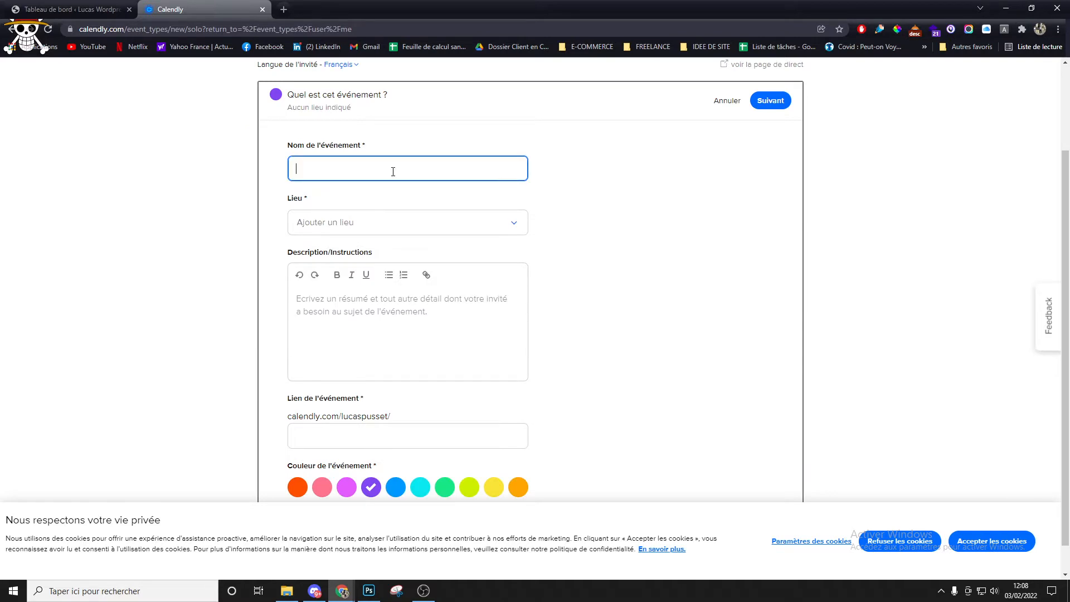
{"action": "type", "text": "M"}
{"action": "key", "text": "BackSpace"}
{"action": "type", "text": "Meei"}
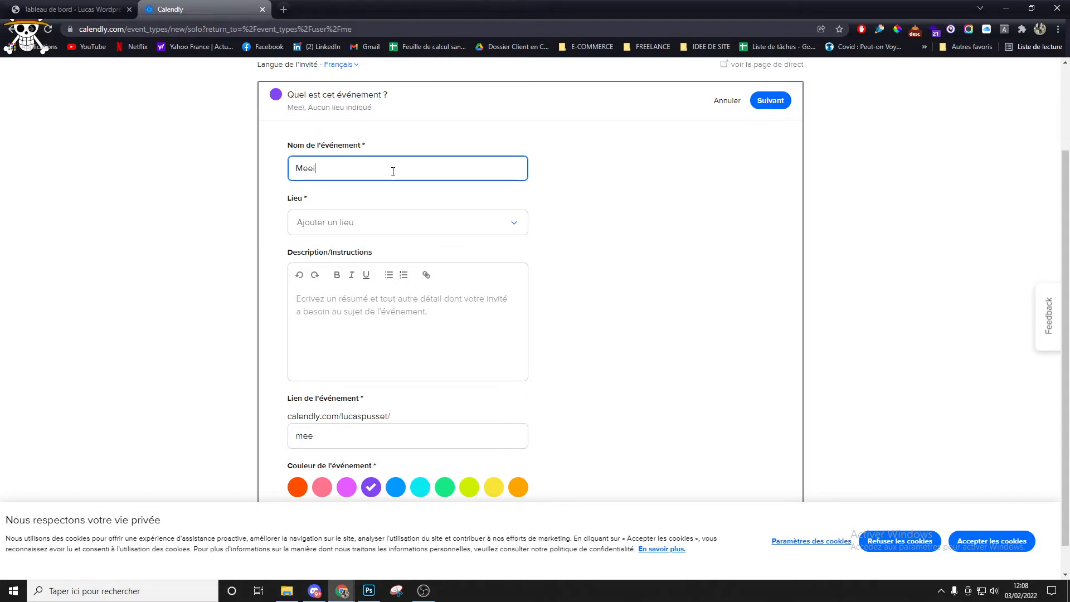
{"action": "key", "text": "BackSpace"}
{"action": "type", "text": "tingf"}
{"action": "key", "text": "BackSpace"}
{"action": "type", "text": "Format"}
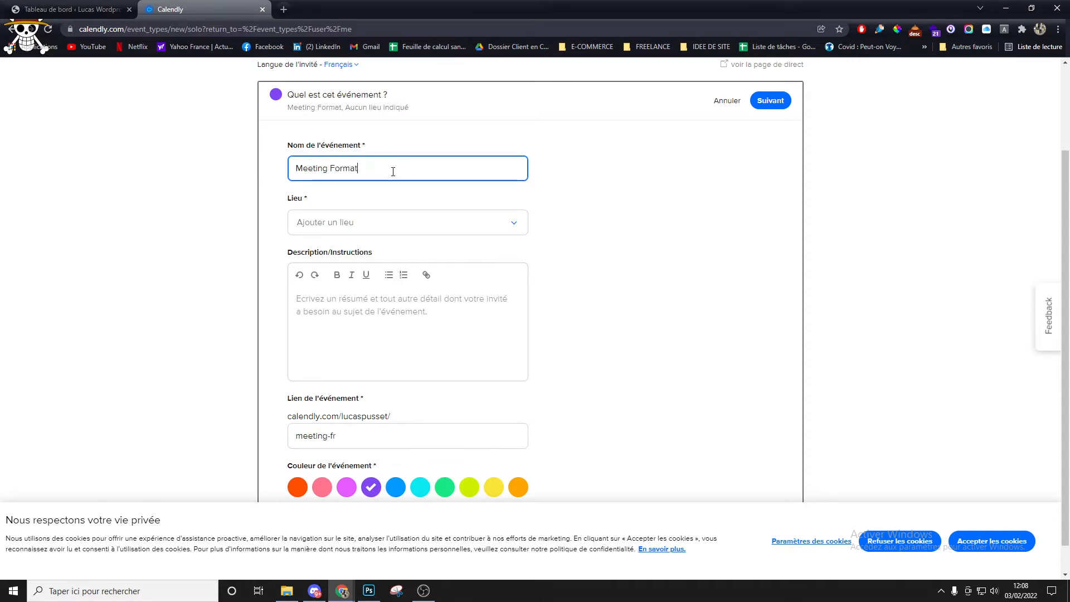
{"action": "type", "text": "ion"}
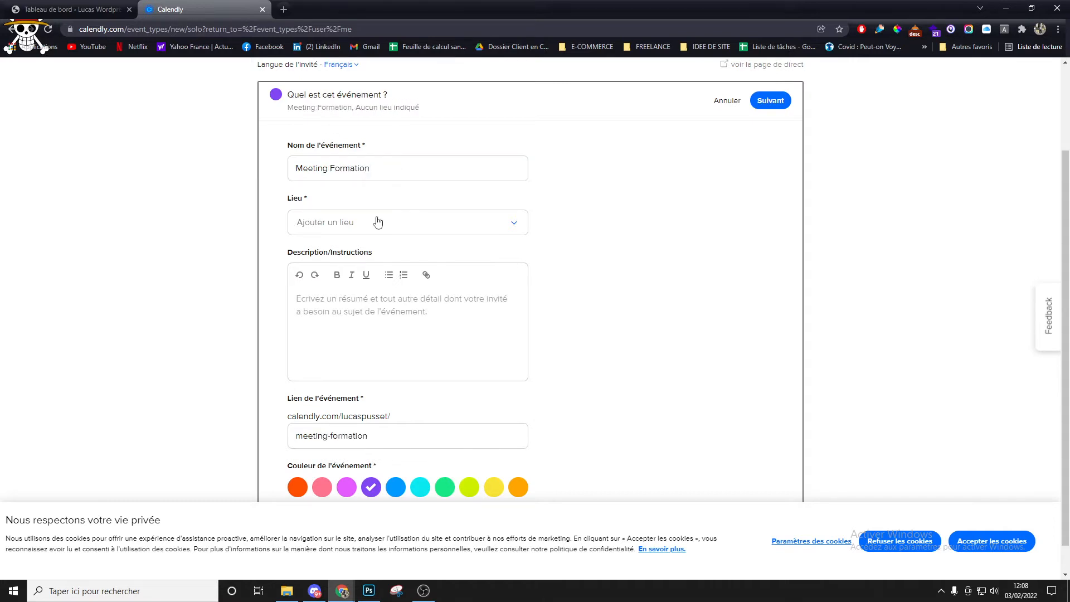
- Set the event's location to Google Meet and enter the description "Rendez-vous d'une heure avec moi pour une formation quelconque."
{"action": "left_click", "coordinate": [378, 222]}
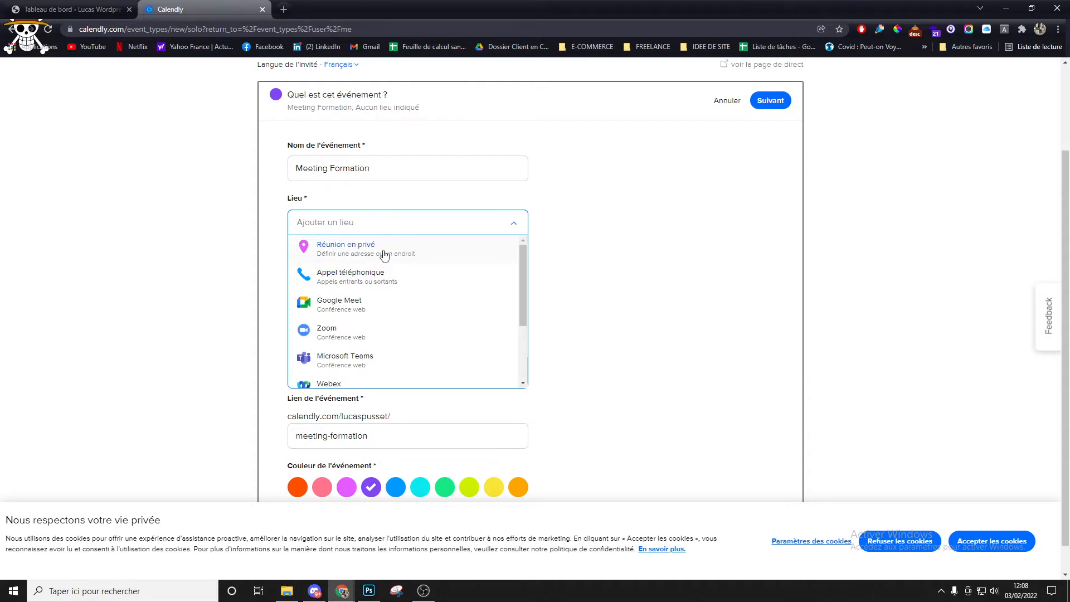
{"action": "scroll", "coordinate": [366, 276], "scroll_direction": "down", "scroll_amount": 1}
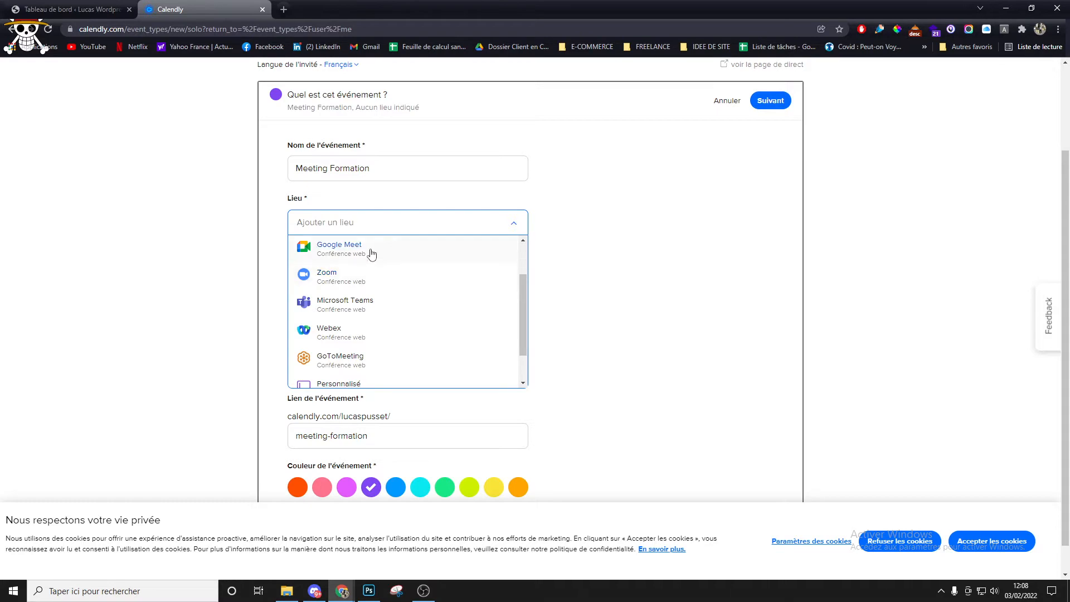
{"action": "left_click", "coordinate": [371, 249]}
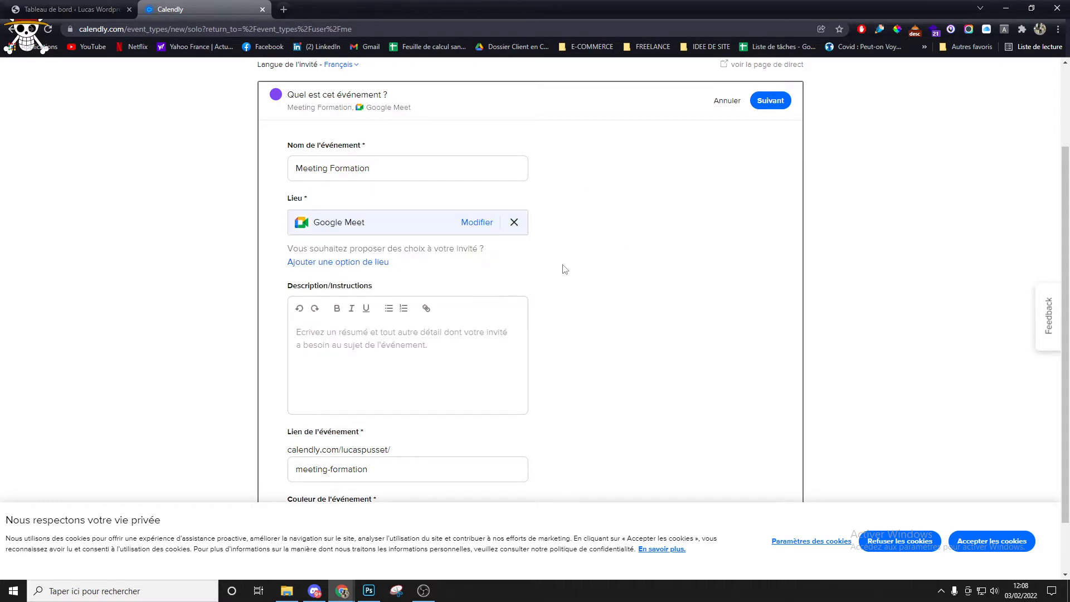
{"action": "scroll", "coordinate": [533, 291], "scroll_direction": "down", "scroll_amount": 1}
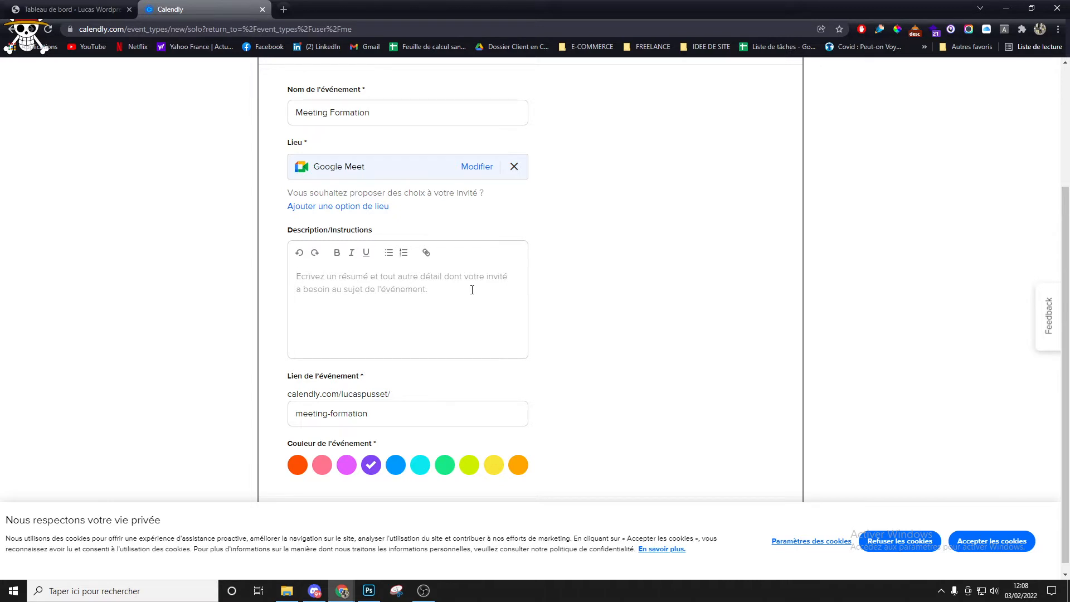
{"action": "type", "text": "Re"}
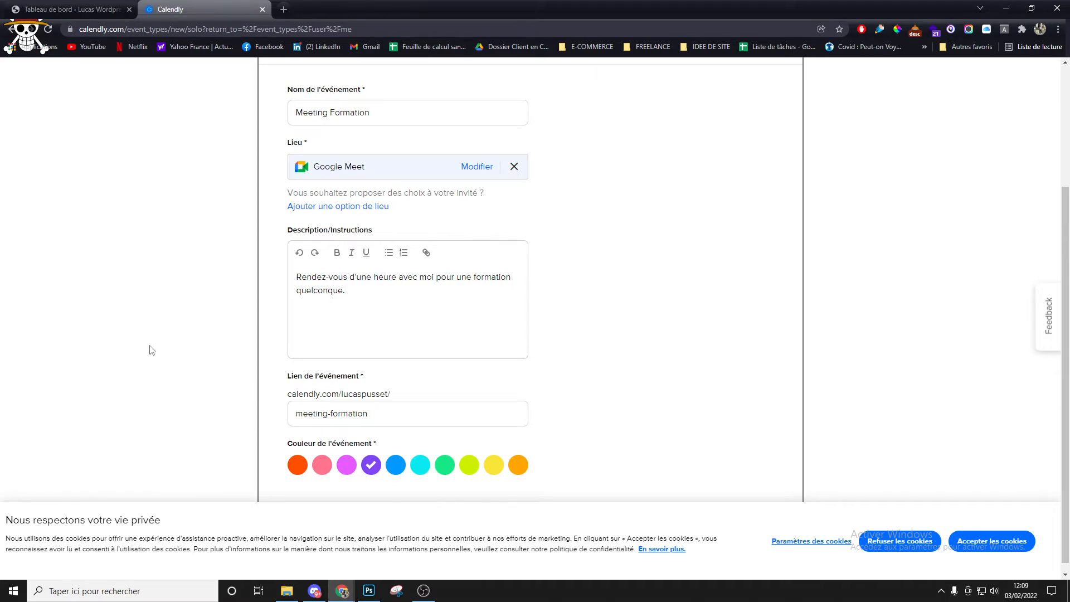
- Set the event's colour to orange-red and, with the site's cookies accepted, continue to the booking settings
{"action": "scroll", "coordinate": [295, 382], "scroll_direction": "down", "scroll_amount": 1}
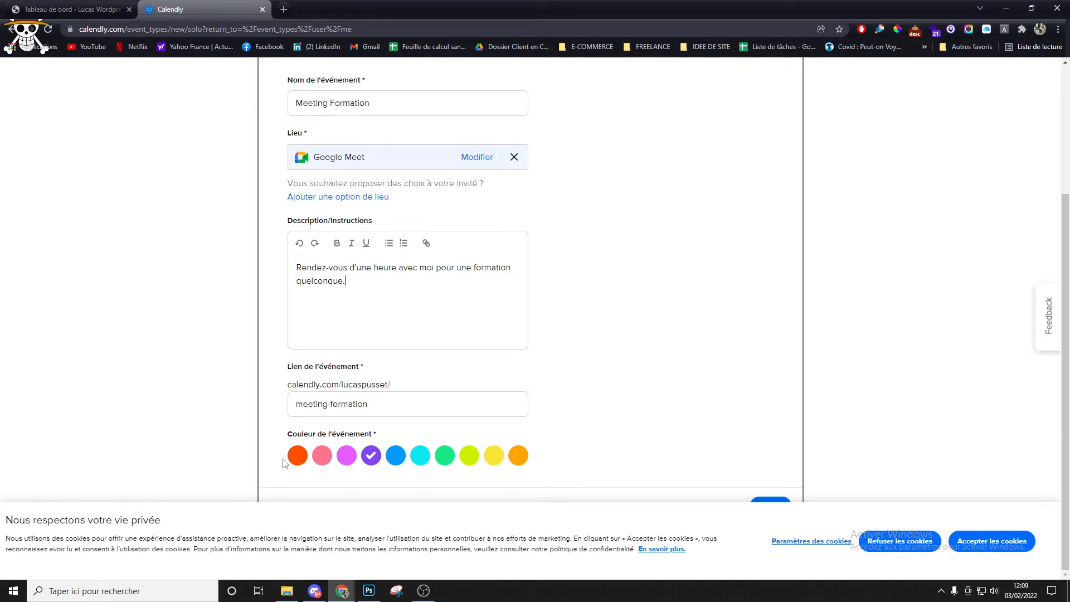
{"action": "left_click", "coordinate": [303, 459]}
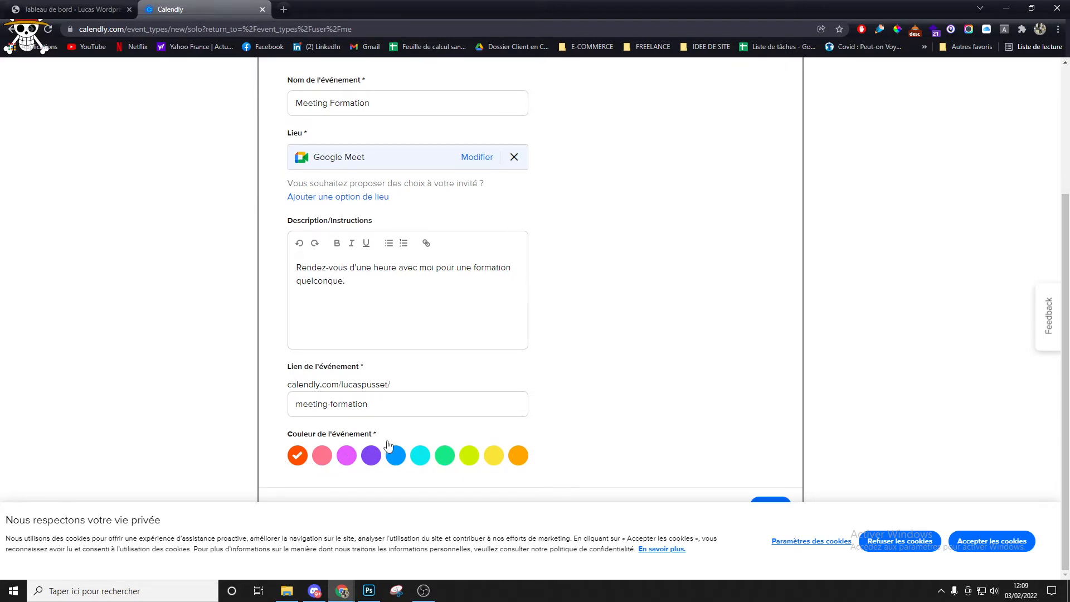
{"action": "left_click", "coordinate": [982, 548]}
{"action": "left_click", "coordinate": [780, 512]}
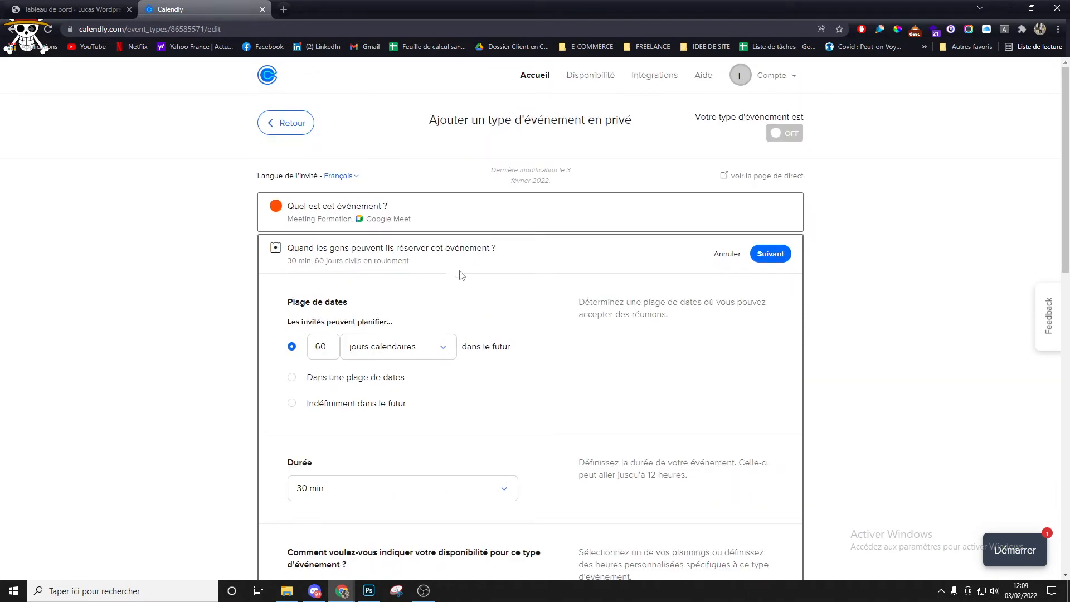
- Let invitees book the event up to 365 calendar days into the future
{"action": "scroll", "coordinate": [471, 296], "scroll_direction": "down", "scroll_amount": 2}
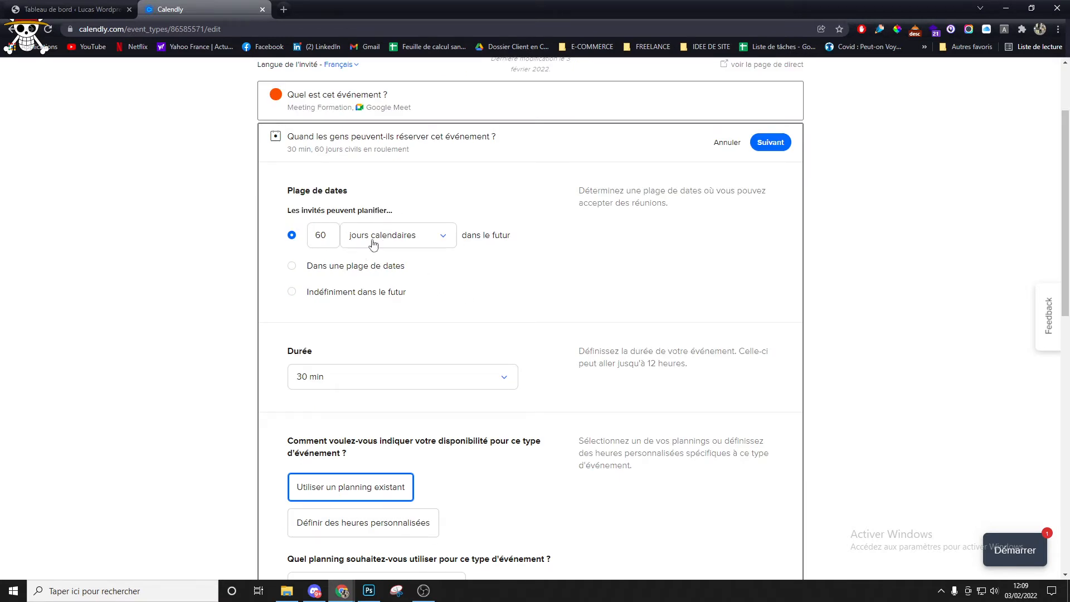
{"action": "left_click", "coordinate": [404, 240]}
{"action": "left_click", "coordinate": [327, 237]}
{"action": "double_click", "coordinate": [320, 240]}
{"action": "type", "text": "365"}
{"action": "left_click", "coordinate": [546, 347]}
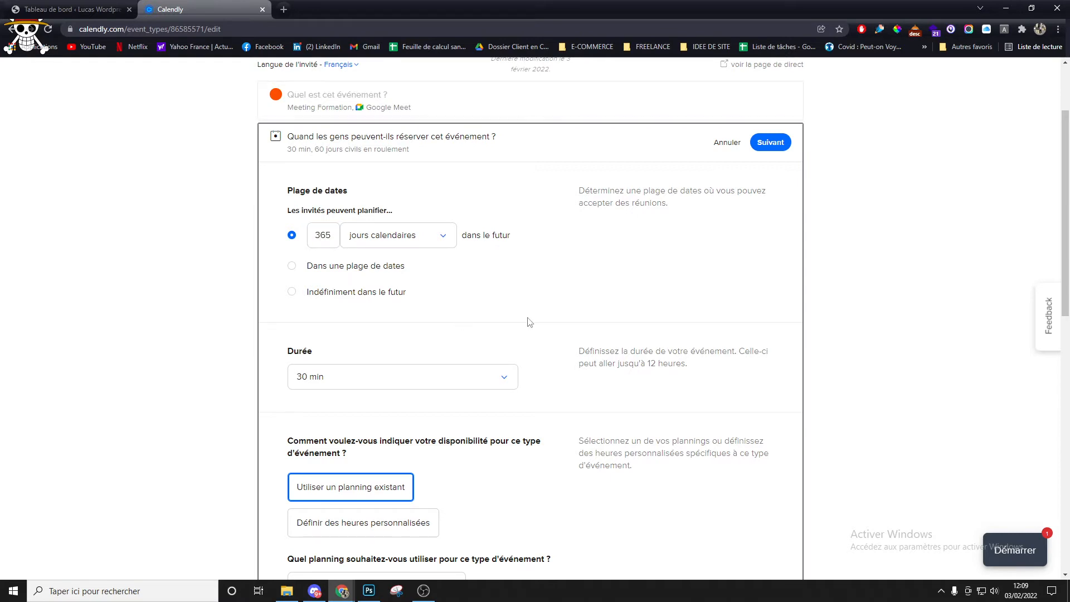
- Set the event's duration to 45 min
{"action": "scroll", "coordinate": [530, 323], "scroll_direction": "down", "scroll_amount": 2}
{"action": "left_click", "coordinate": [334, 275]}
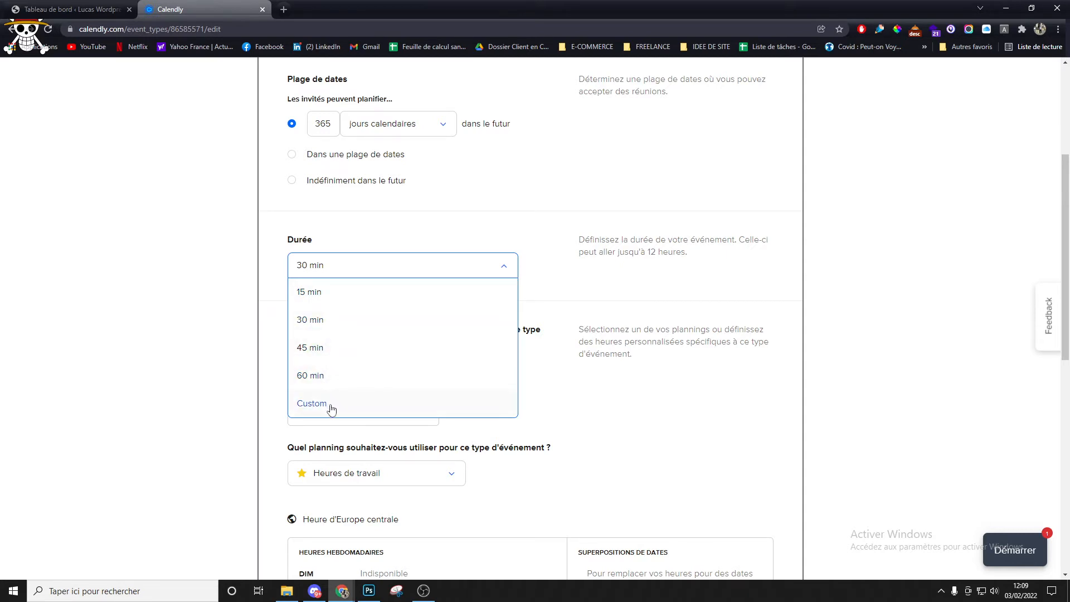
{"action": "left_click", "coordinate": [337, 347]}
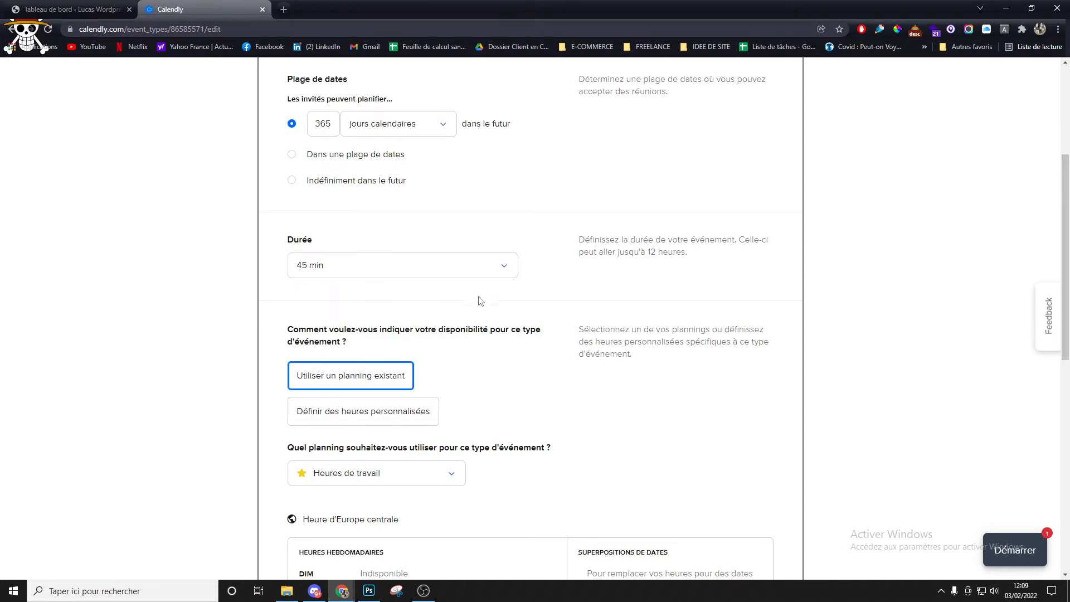
- Change the event's duration to 60 min
{"action": "scroll", "coordinate": [481, 301], "scroll_direction": "down", "scroll_amount": 2}
{"action": "scroll", "coordinate": [518, 320], "scroll_direction": "up", "scroll_amount": 2}
{"action": "left_click", "coordinate": [391, 273]}
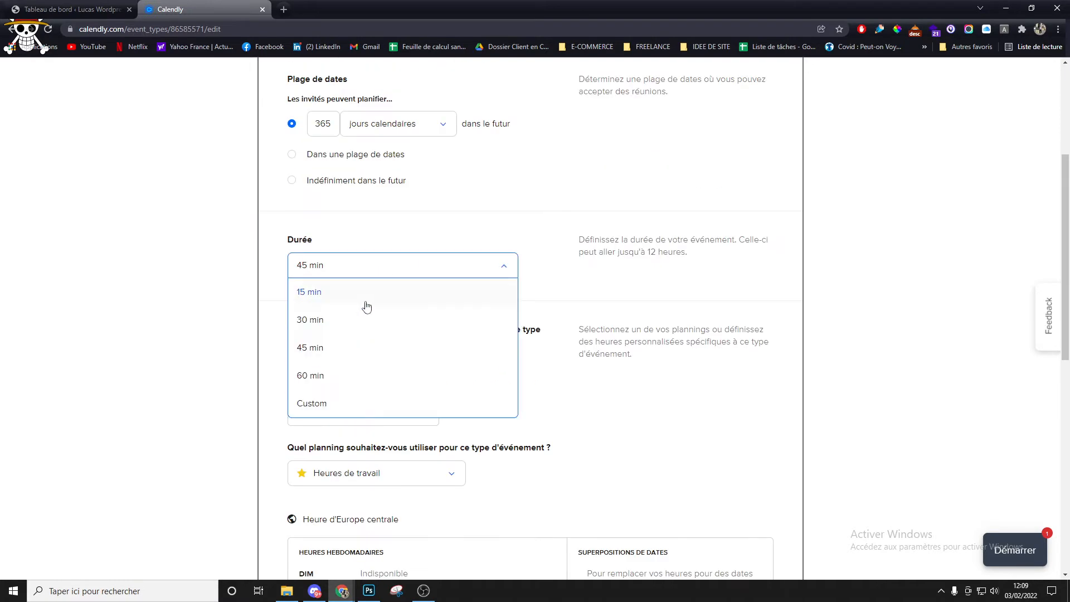
{"action": "left_click", "coordinate": [327, 384]}
{"action": "scroll", "coordinate": [515, 304], "scroll_direction": "down", "scroll_amount": 2}
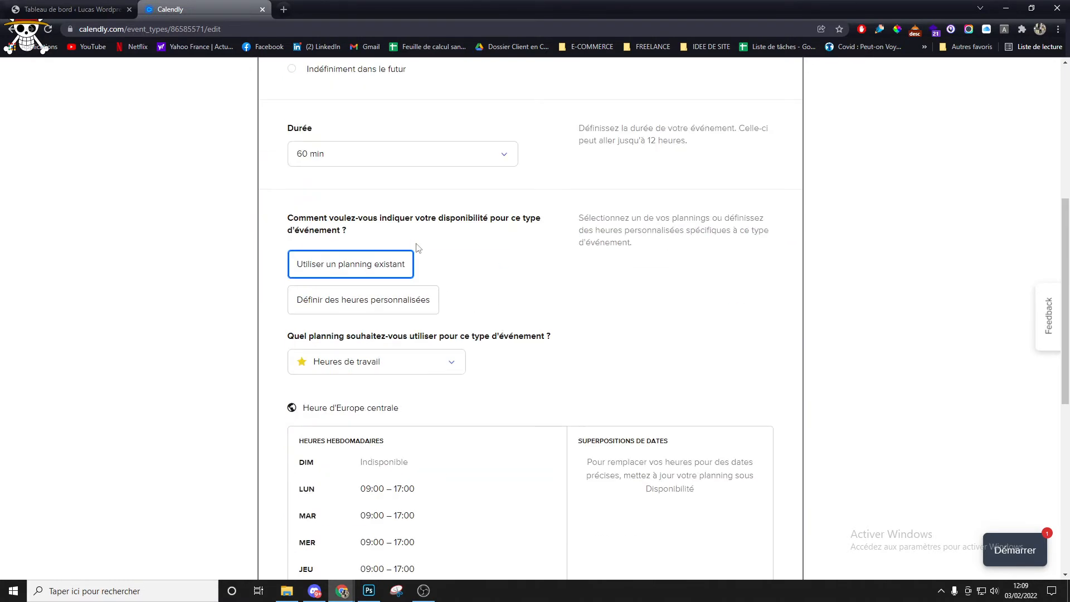
- Review the availability options, the existing schedule list and the weekly working hours for this event type
{"action": "scroll", "coordinate": [419, 258], "scroll_direction": "down", "scroll_amount": 2}
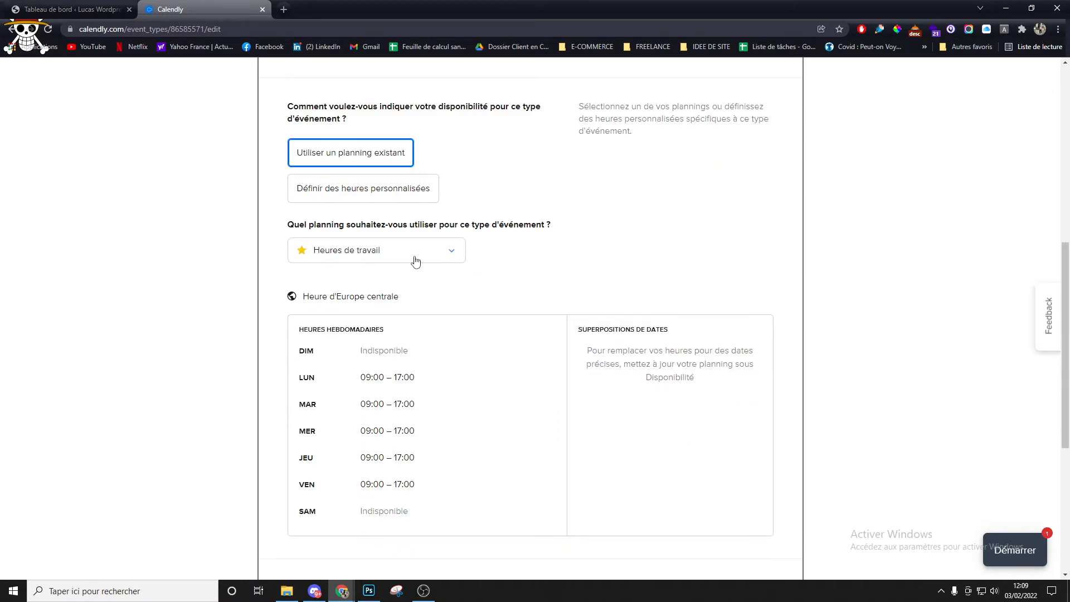
{"action": "scroll", "coordinate": [423, 268], "scroll_direction": "up", "scroll_amount": 2}
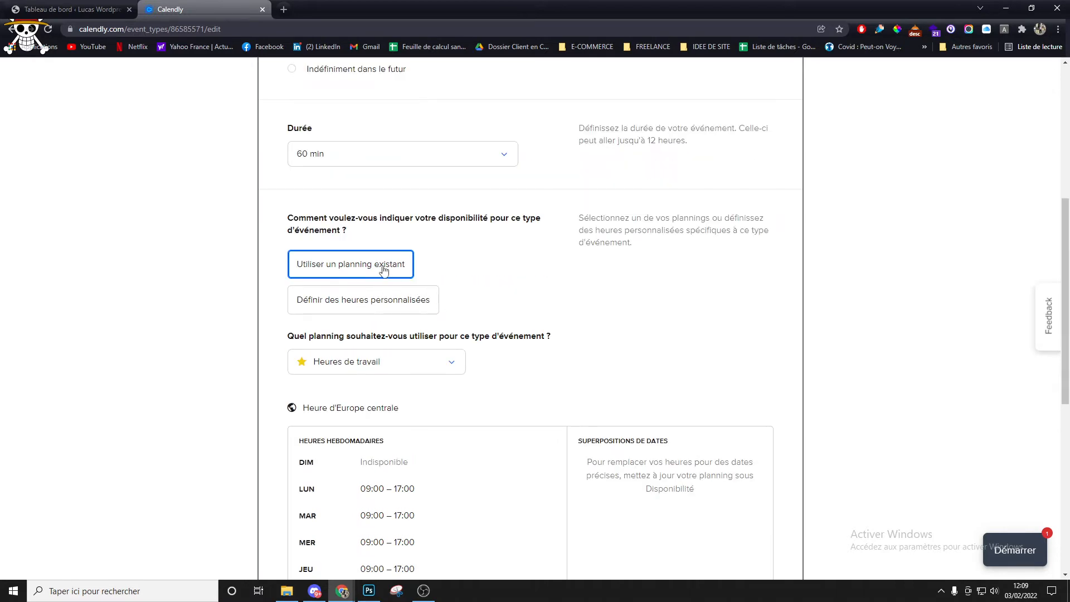
{"action": "scroll", "coordinate": [454, 327], "scroll_direction": "down", "scroll_amount": 2}
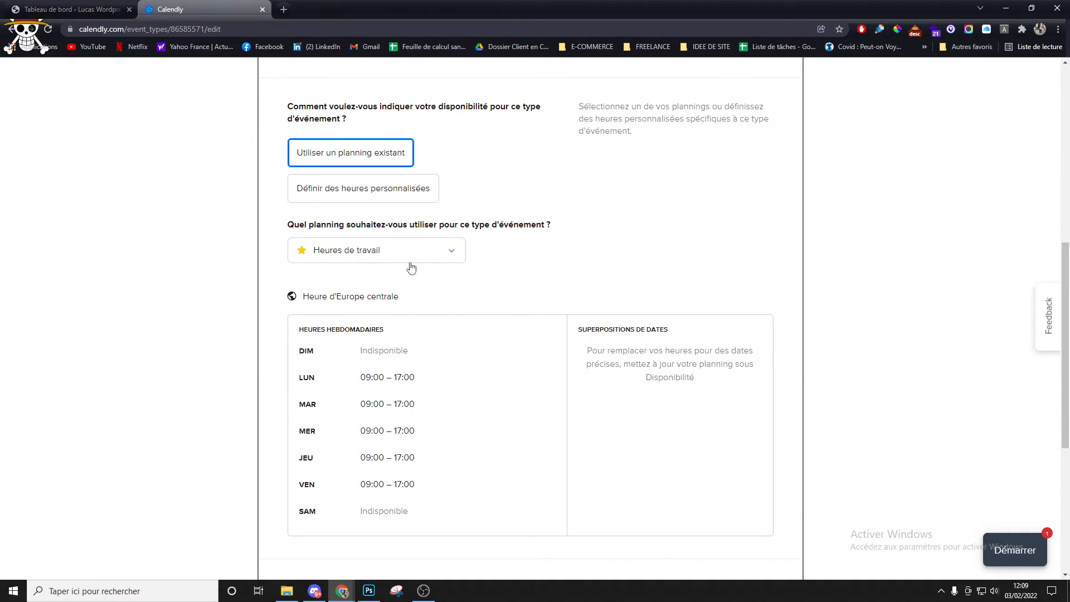
{"action": "left_click", "coordinate": [431, 256]}
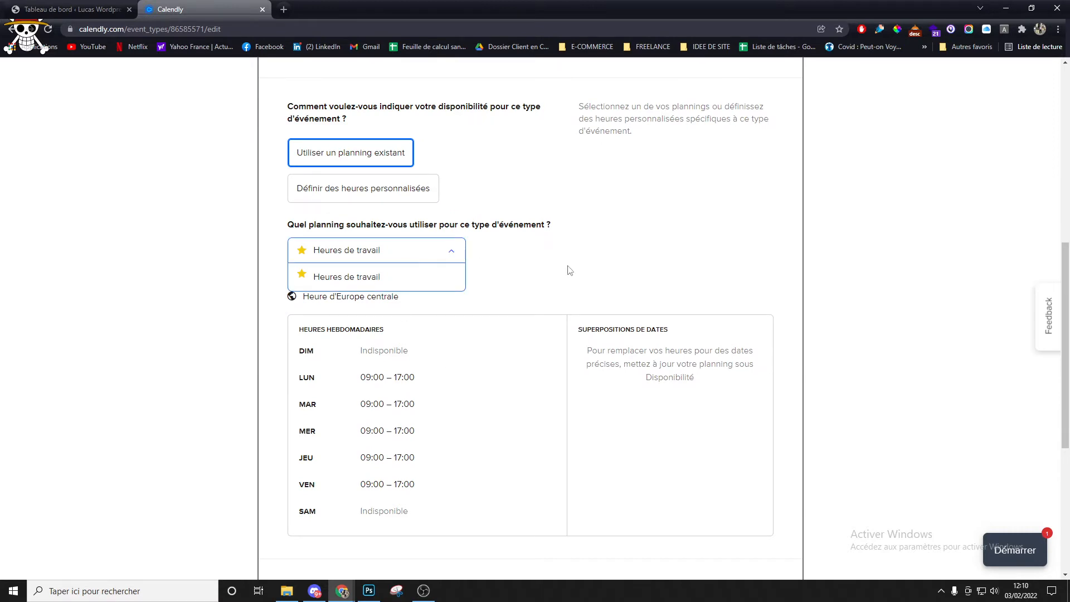
- Enable buffer time both before and after the event, and set the buffer before it to 5 min
{"action": "scroll", "coordinate": [557, 273], "scroll_direction": "down", "scroll_amount": 4}
{"action": "scroll", "coordinate": [384, 275], "scroll_direction": "down", "scroll_amount": 2}
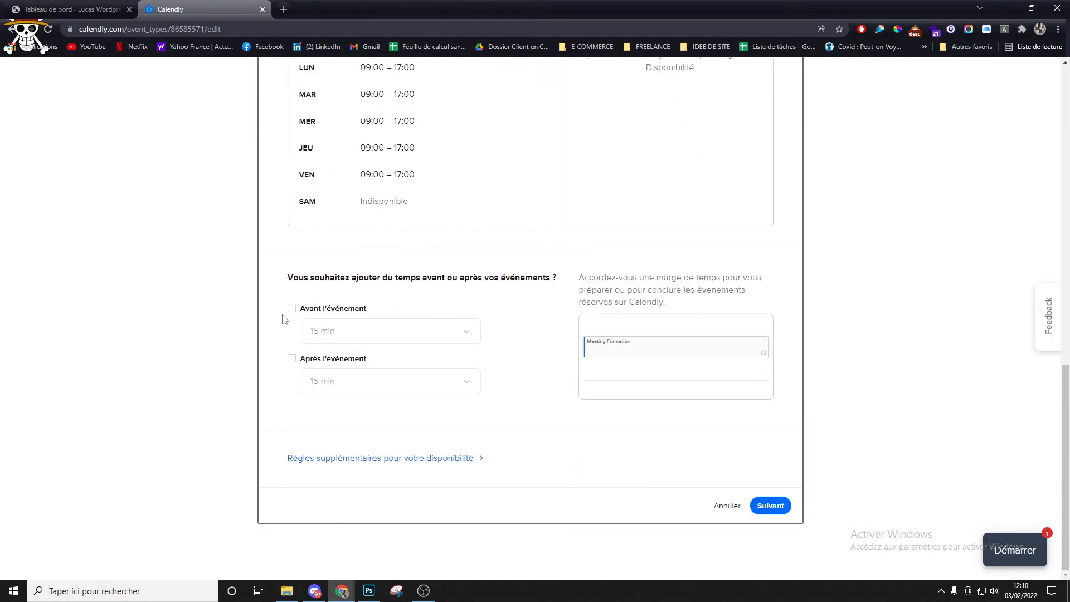
{"action": "left_click_drag", "start_coordinate": [339, 276], "coordinate": [507, 276]}
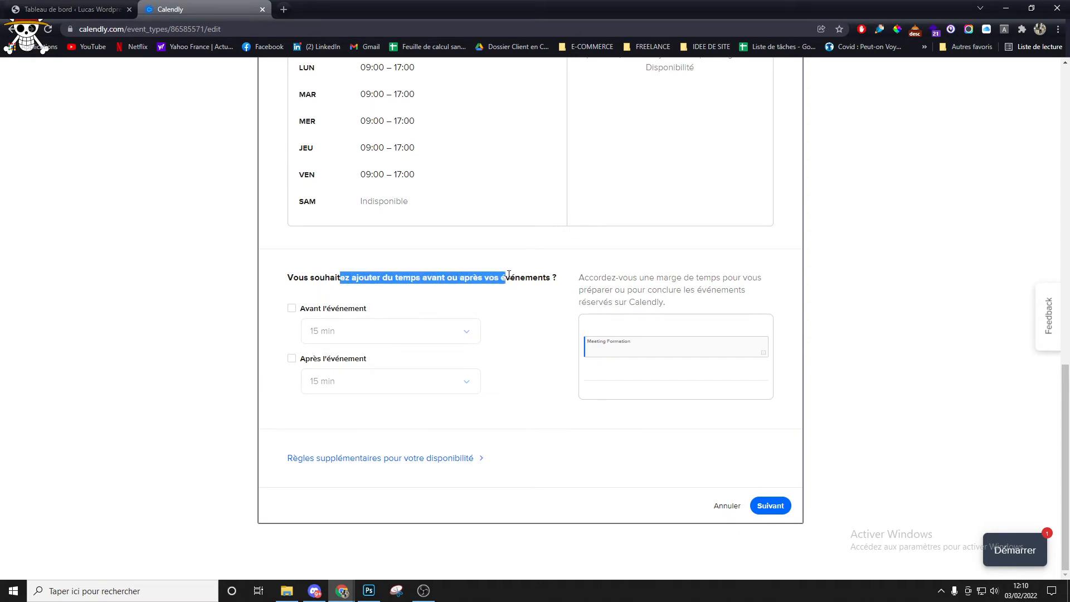
{"action": "triple_click", "coordinate": [512, 276]}
{"action": "left_click", "coordinate": [300, 311]}
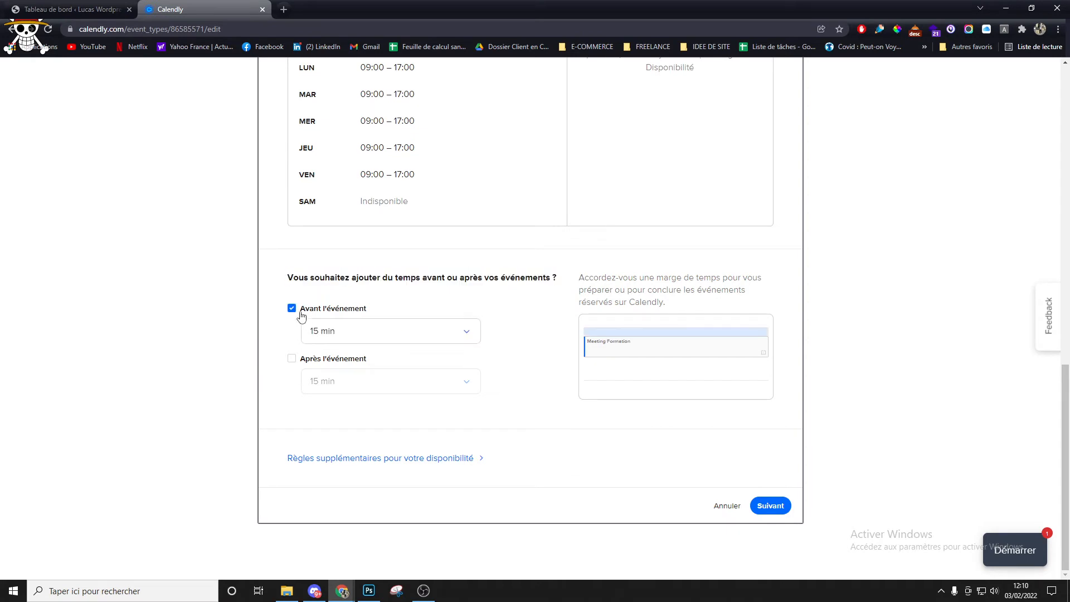
{"action": "left_click", "coordinate": [302, 315]}
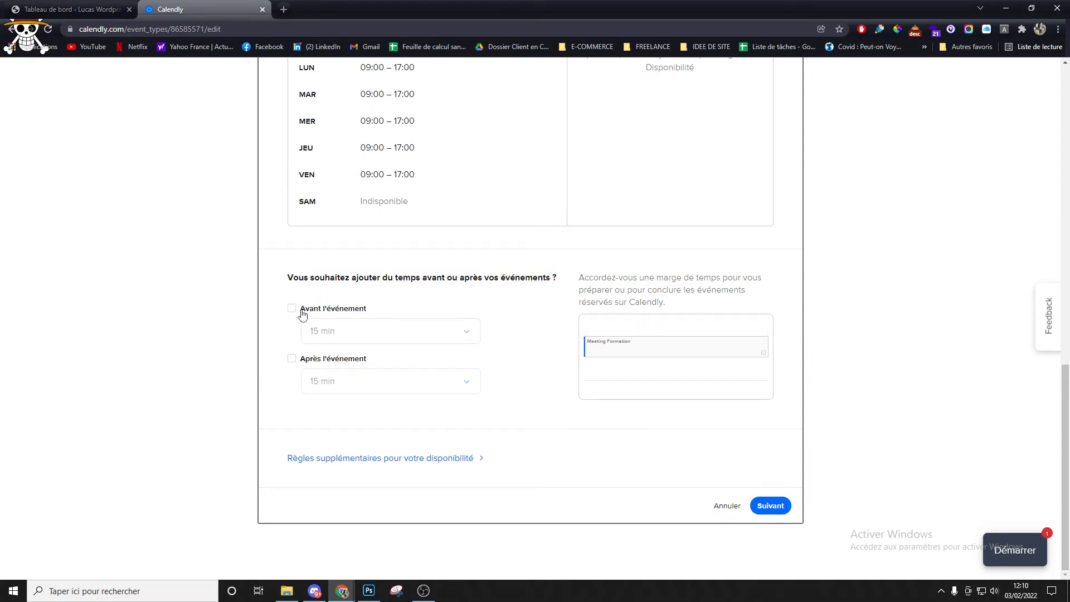
{"action": "left_click", "coordinate": [333, 311]}
{"action": "left_click", "coordinate": [338, 357]}
{"action": "left_click", "coordinate": [343, 331]}
{"action": "left_click", "coordinate": [336, 356]}
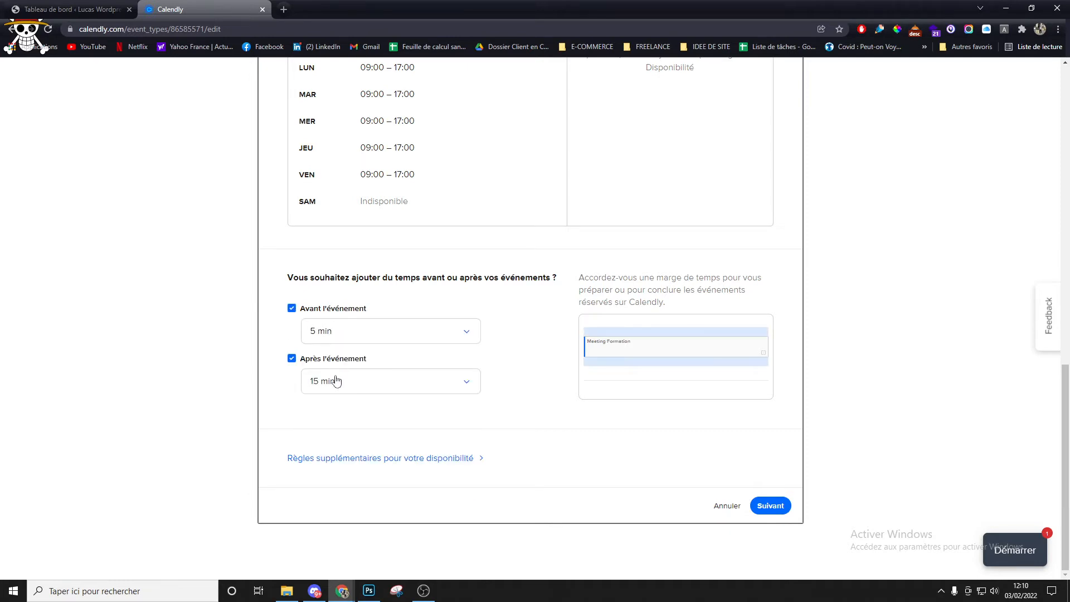
- Choose the length of the buffer after the event and save the booking settings
{"action": "left_click", "coordinate": [334, 381]}
{"action": "left_click", "coordinate": [334, 421]}
{"action": "left_click", "coordinate": [770, 506]}
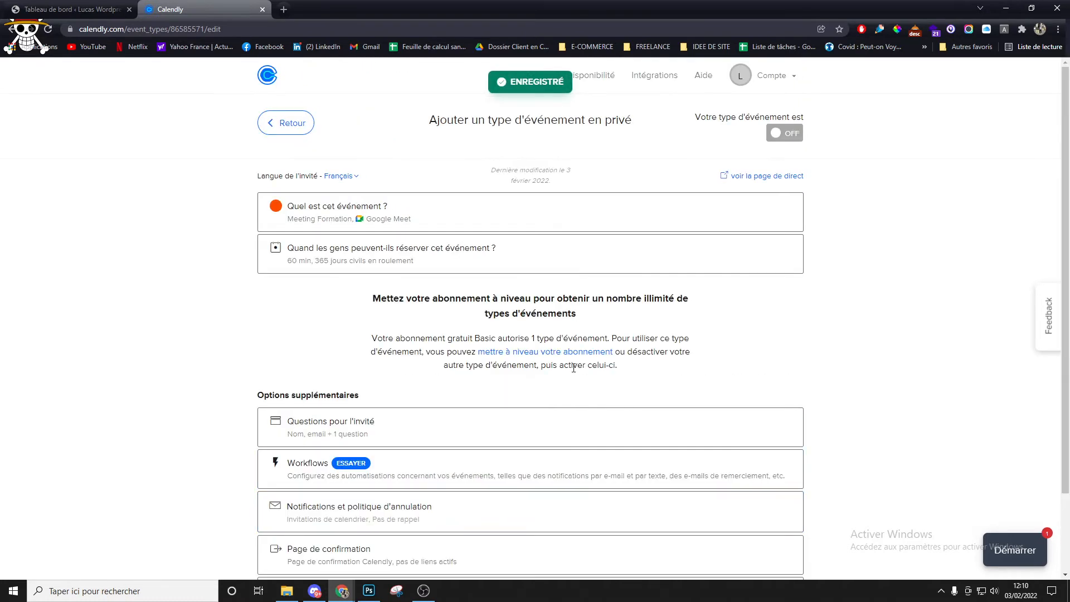
- Examine the invitee questions and the notification and cancellation policy settings, cancelling out of each one
{"action": "scroll", "coordinate": [572, 361], "scroll_direction": "down", "scroll_amount": 1}
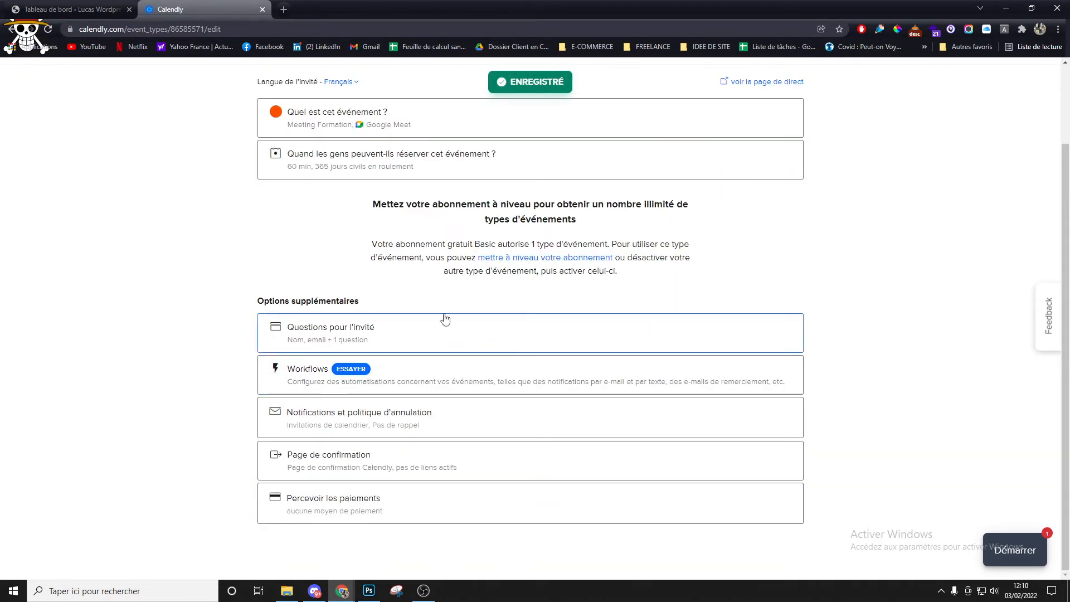
{"action": "left_click", "coordinate": [420, 328]}
{"action": "scroll", "coordinate": [442, 315], "scroll_direction": "down", "scroll_amount": 3}
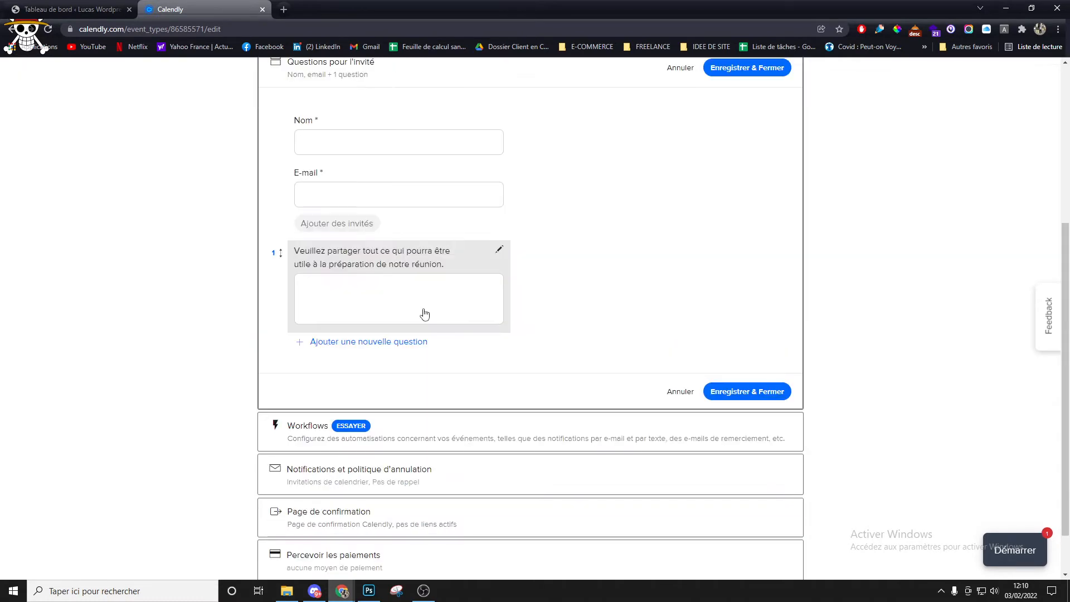
{"action": "scroll", "coordinate": [423, 312], "scroll_direction": "up", "scroll_amount": 2}
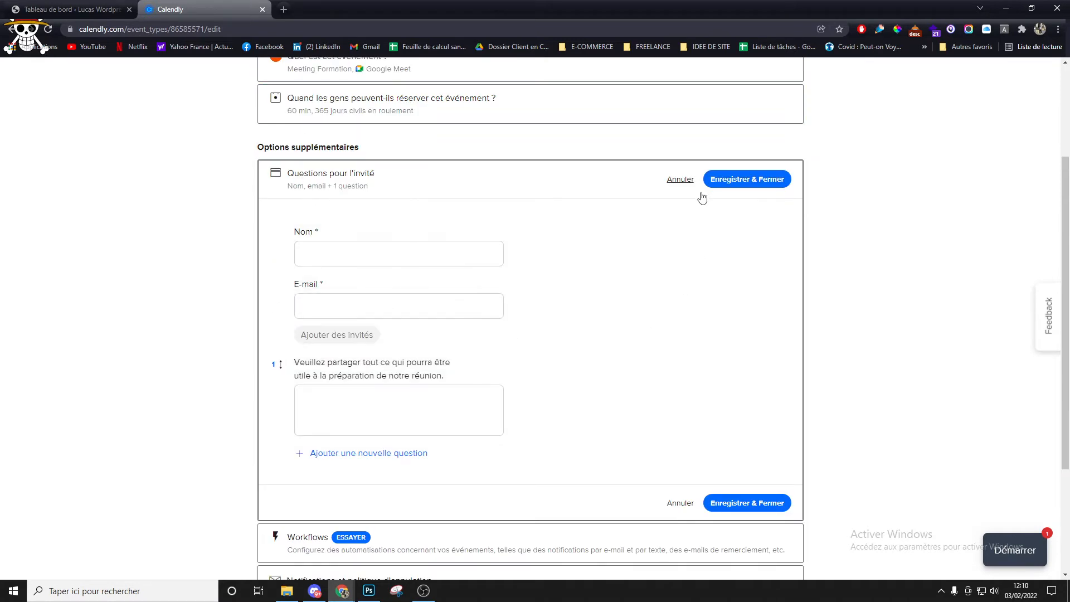
{"action": "left_click", "coordinate": [681, 180]}
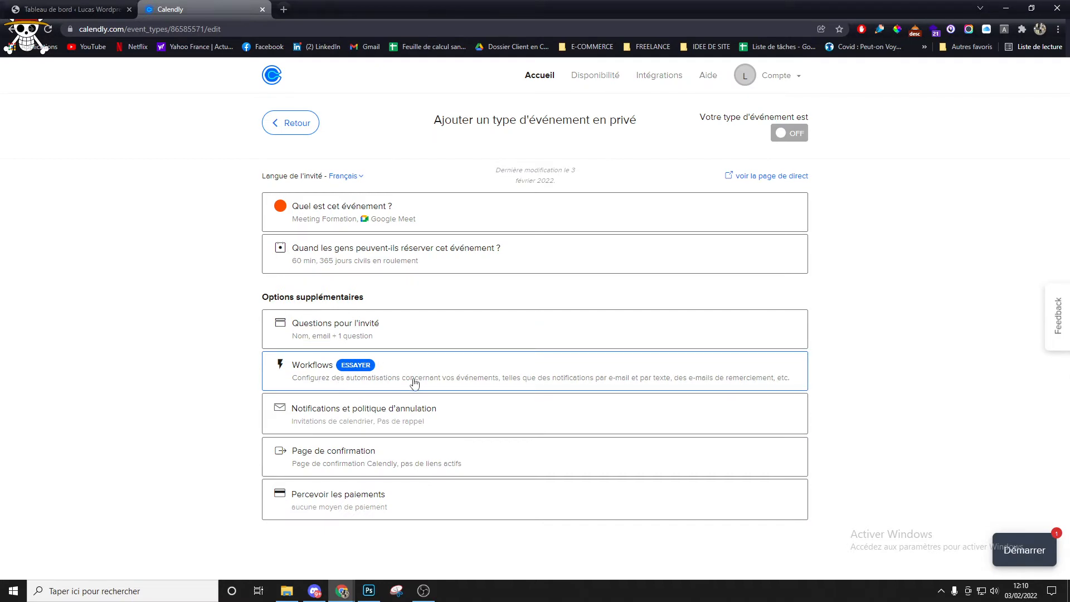
{"action": "left_click", "coordinate": [427, 420]}
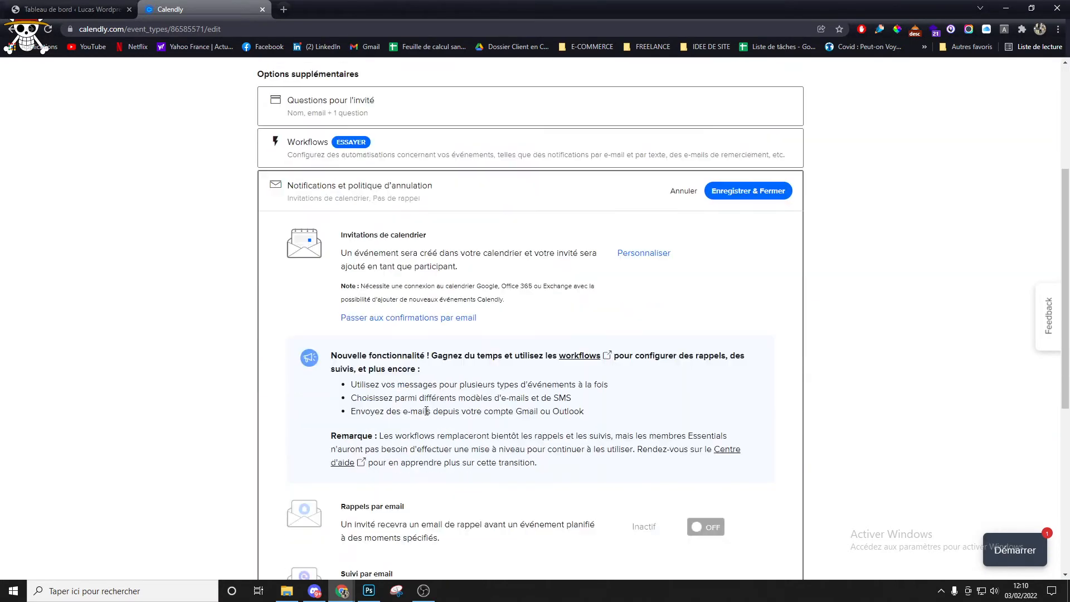
{"action": "left_click", "coordinate": [684, 139]}
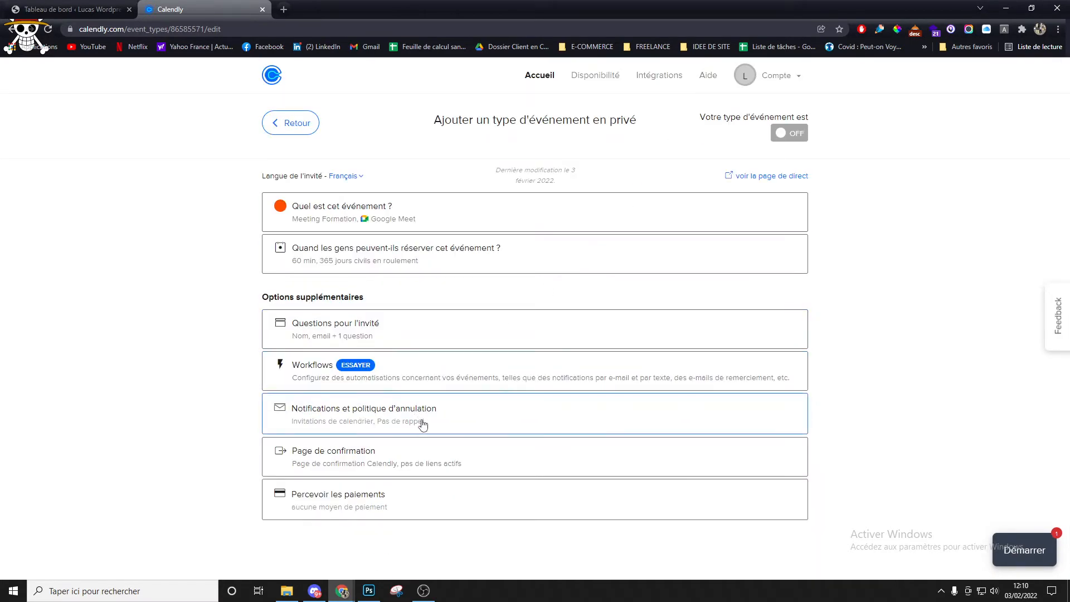
- Try to switch the event type on and cancel the subscription upgrade offer
{"action": "left_click", "coordinate": [788, 137]}
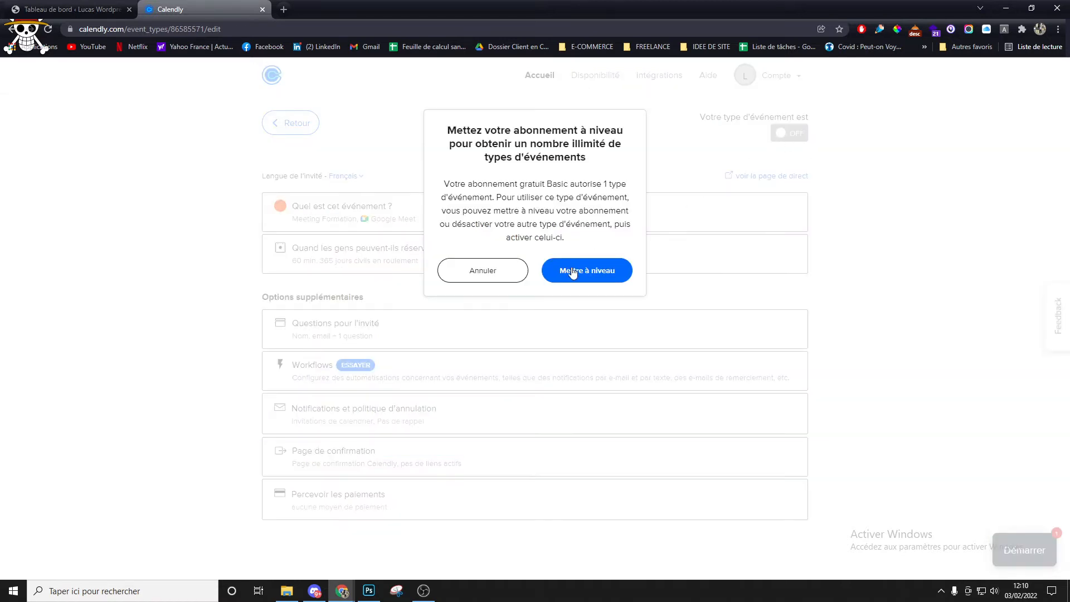
{"action": "left_click", "coordinate": [497, 273]}
- Return to the event types list and delete the "Réunion de 30 minutes" event type
{"action": "left_click", "coordinate": [296, 129]}
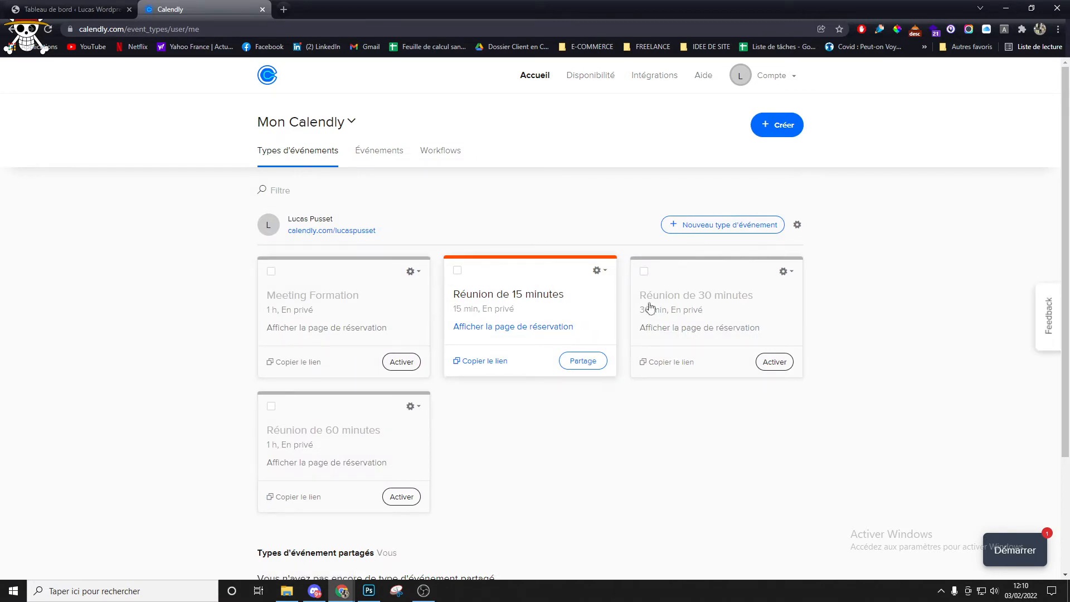
{"action": "left_click", "coordinate": [790, 273]}
{"action": "left_click", "coordinate": [771, 372]}
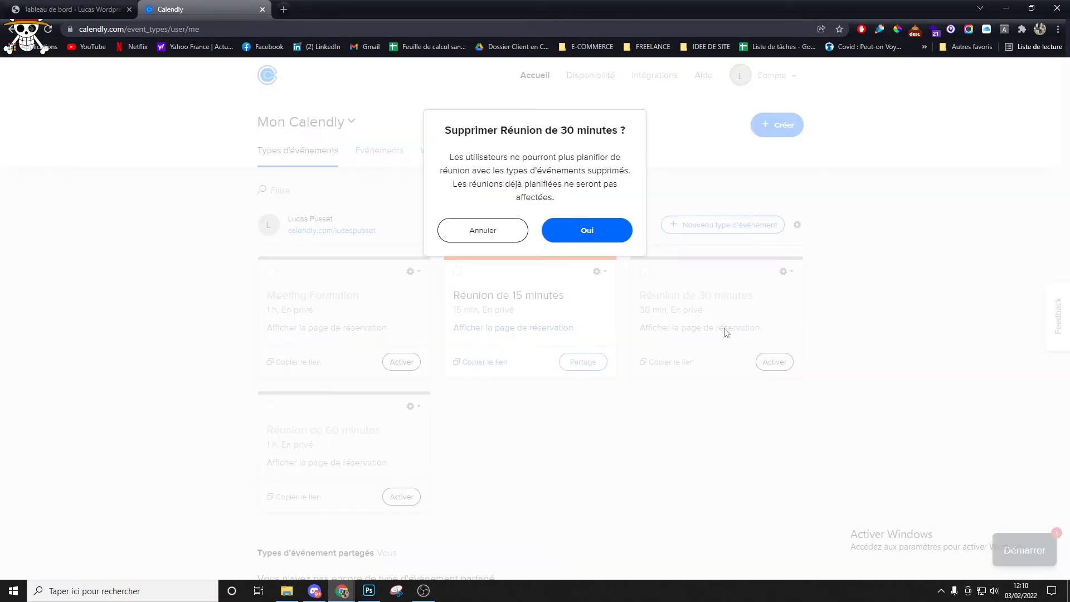
{"action": "left_click", "coordinate": [608, 238]}
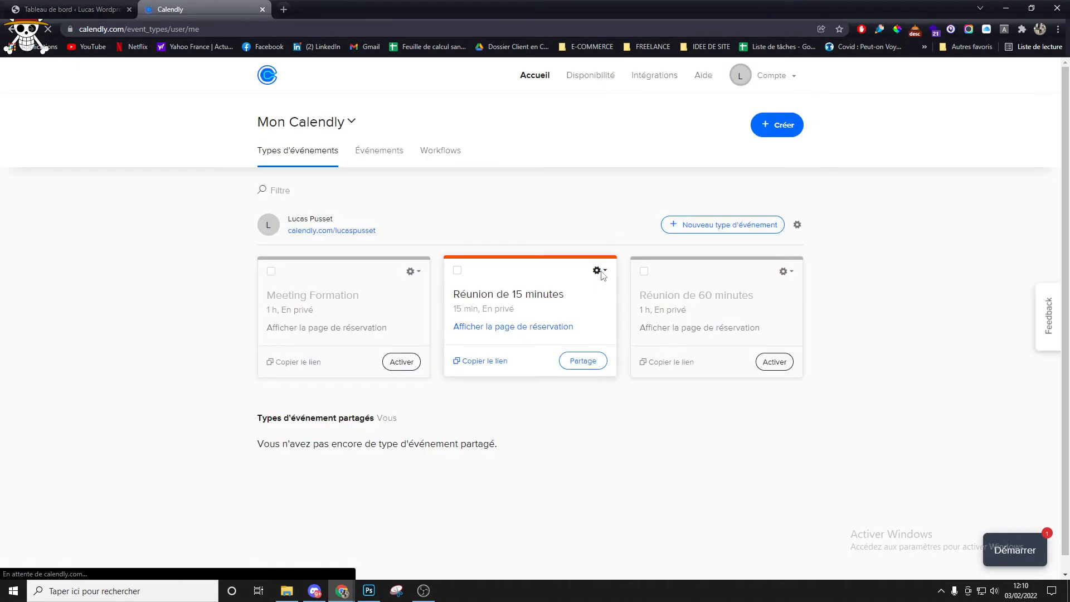
- Switch off the "Réunion de 15 minutes" event type and activate "Meeting Formation" instead
{"action": "left_click", "coordinate": [599, 270]}
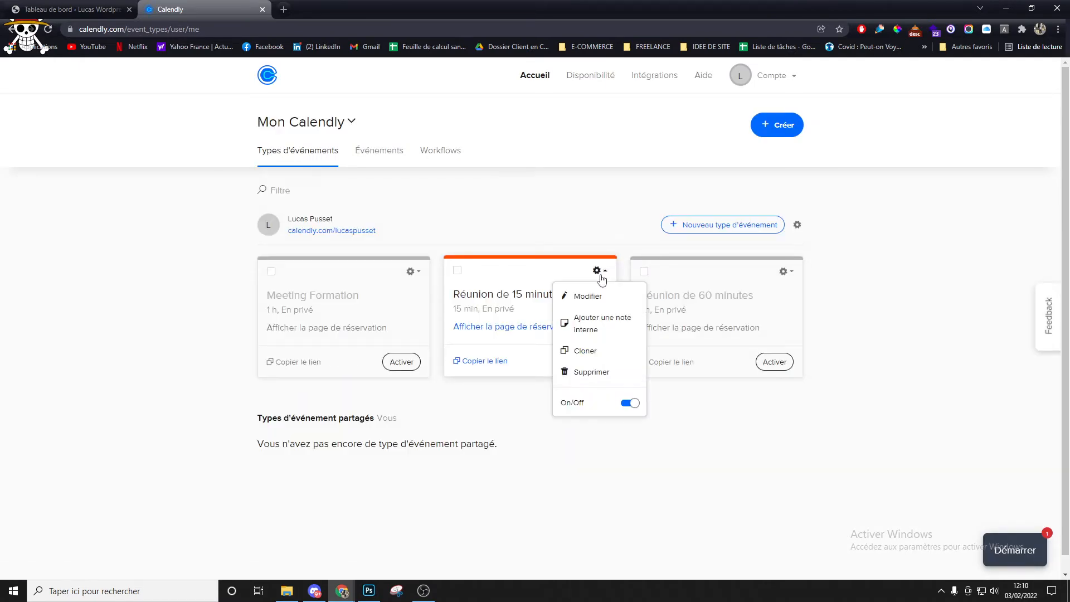
{"action": "left_click", "coordinate": [629, 403]}
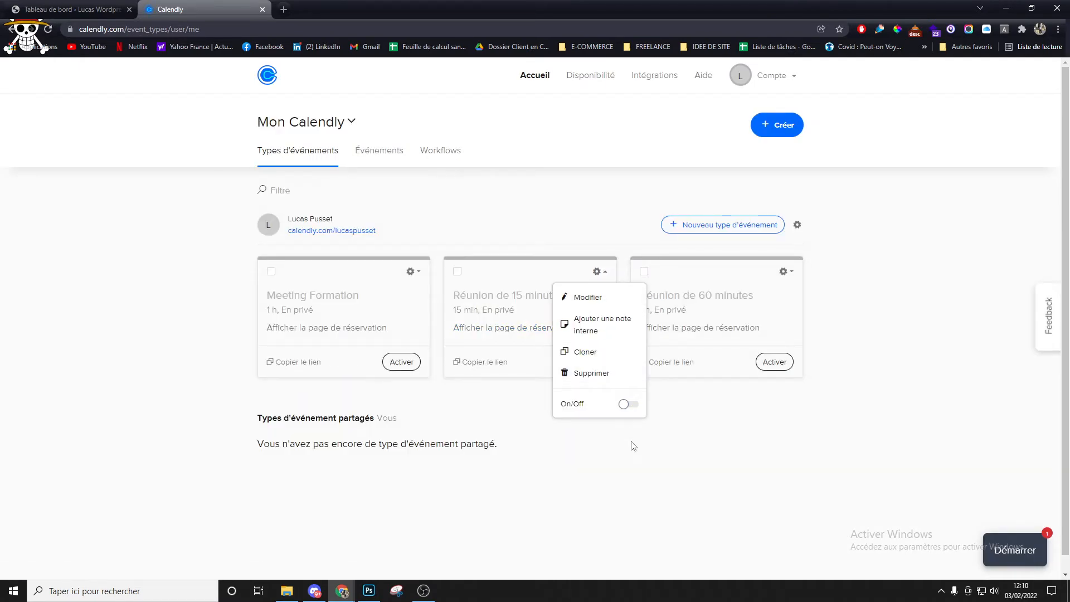
{"action": "left_click", "coordinate": [412, 271]}
{"action": "left_click", "coordinate": [426, 402]}
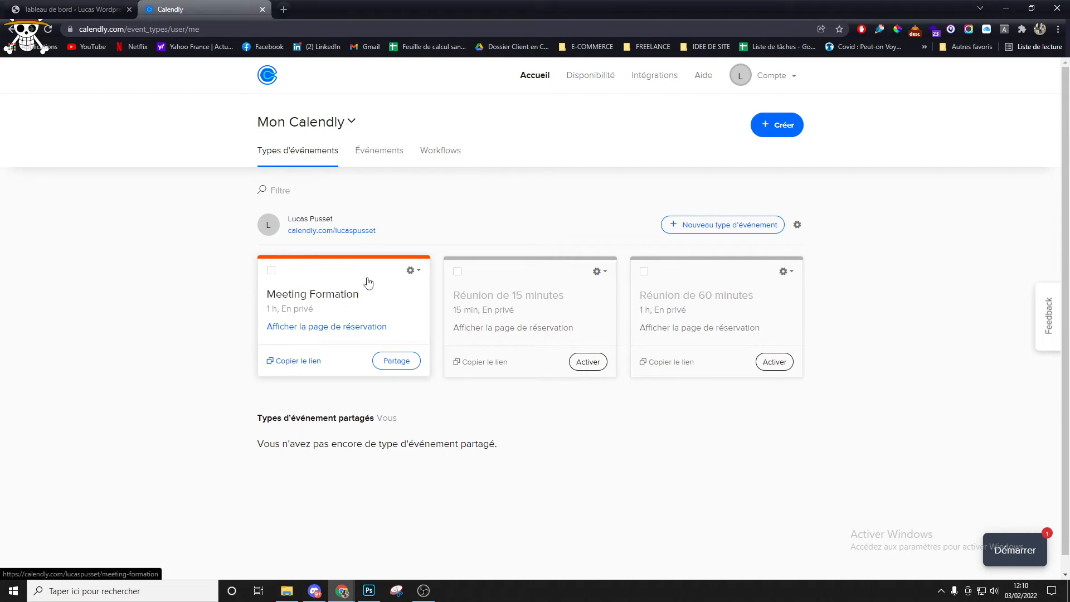
- Open the sharing options of "Meeting Formation" and continue with inline embedding for a website
{"action": "left_click", "coordinate": [392, 363]}
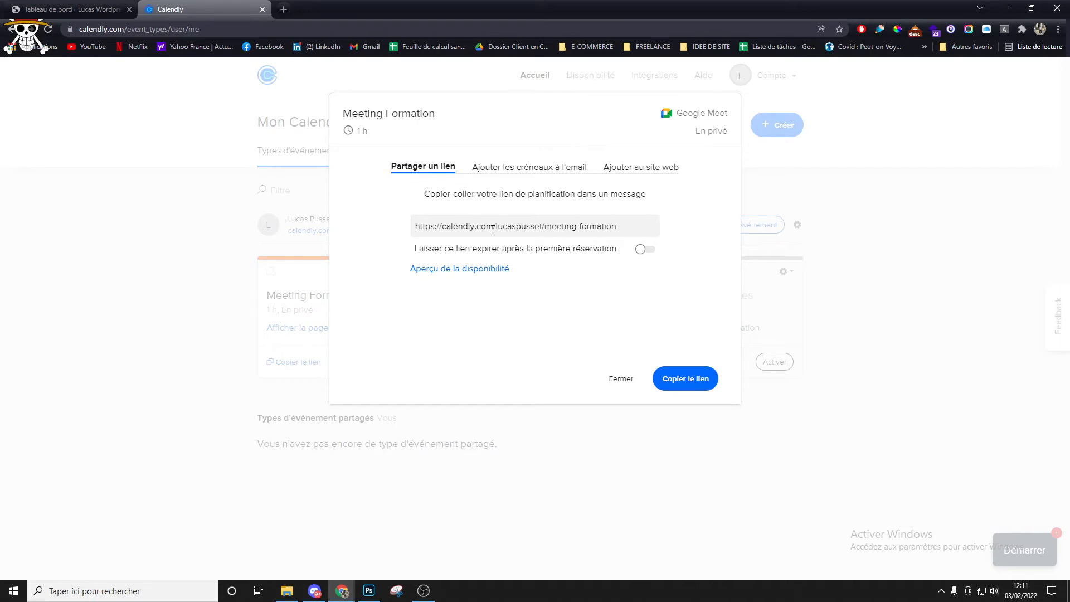
{"action": "left_click", "coordinate": [646, 170]}
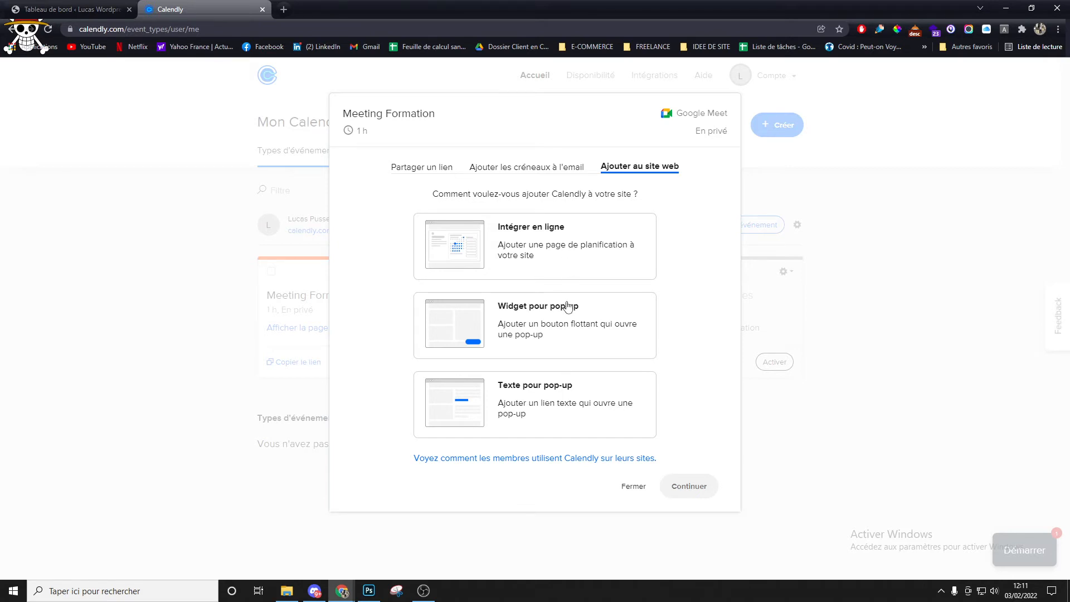
{"action": "left_click", "coordinate": [566, 248]}
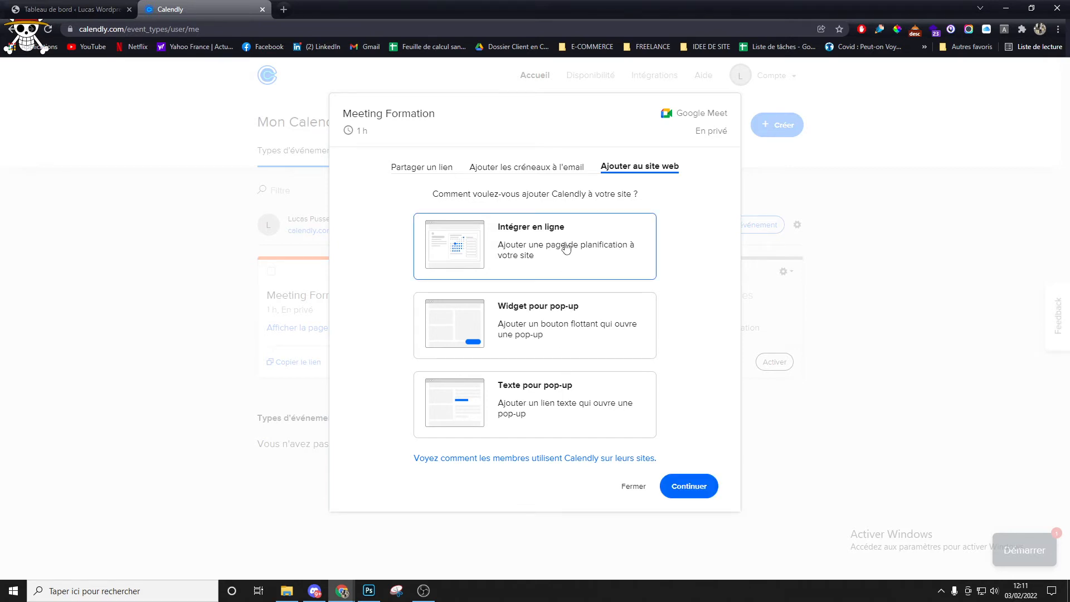
{"action": "left_click", "coordinate": [687, 488]}
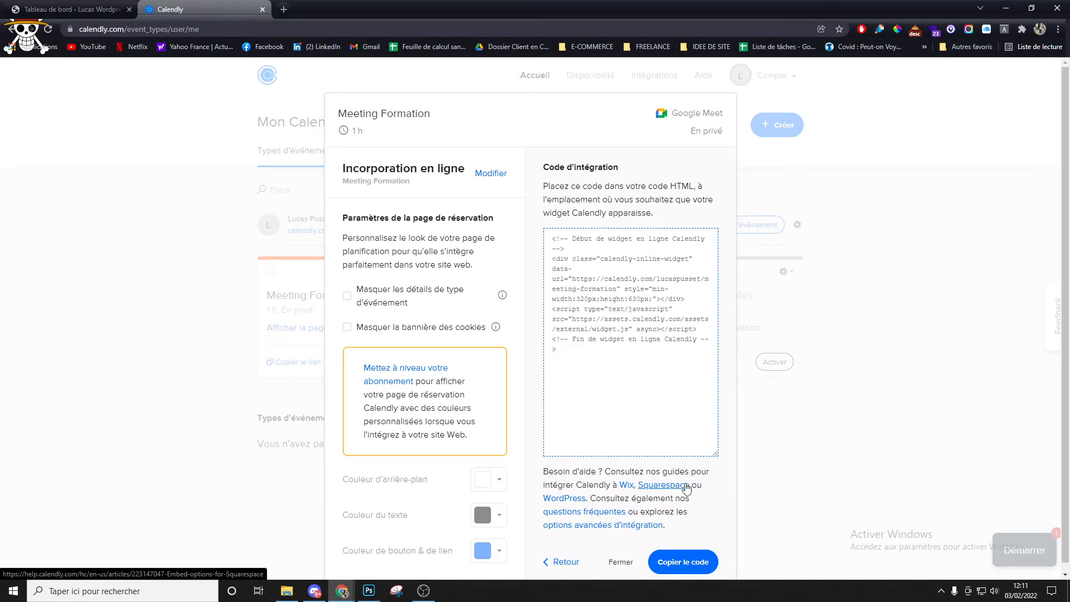
- Copy the full inline widget embed code for "Meeting Formation"
{"action": "left_click", "coordinate": [625, 307]}
{"action": "key", "text": "ctrl+c"}
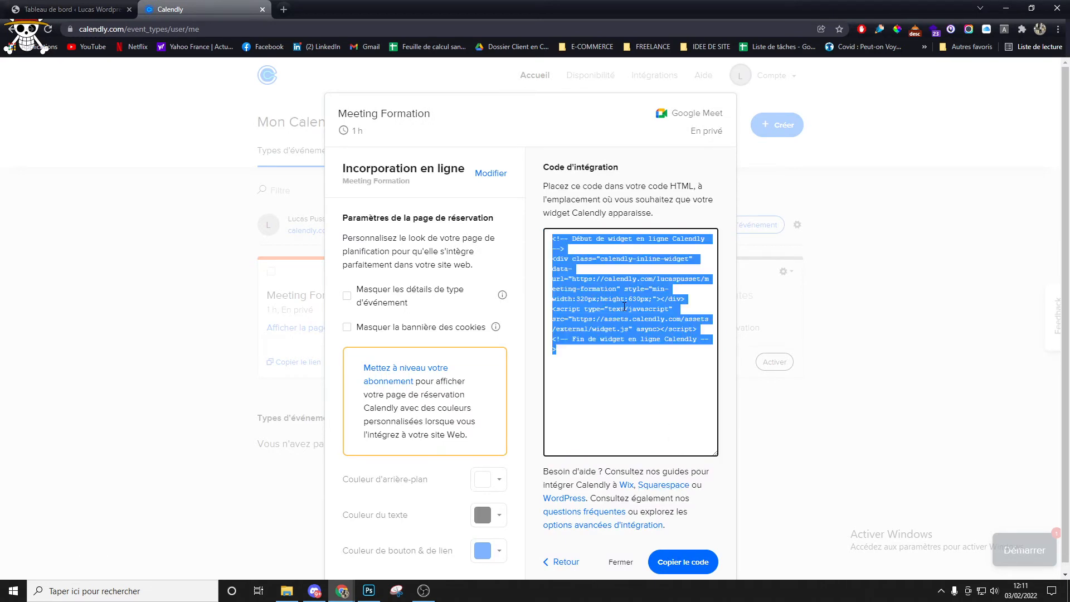
{"action": "right_click", "coordinate": [625, 307]}
{"action": "left_click", "coordinate": [654, 316]}
{"action": "scroll", "coordinate": [654, 318], "scroll_direction": "down", "scroll_amount": 1}
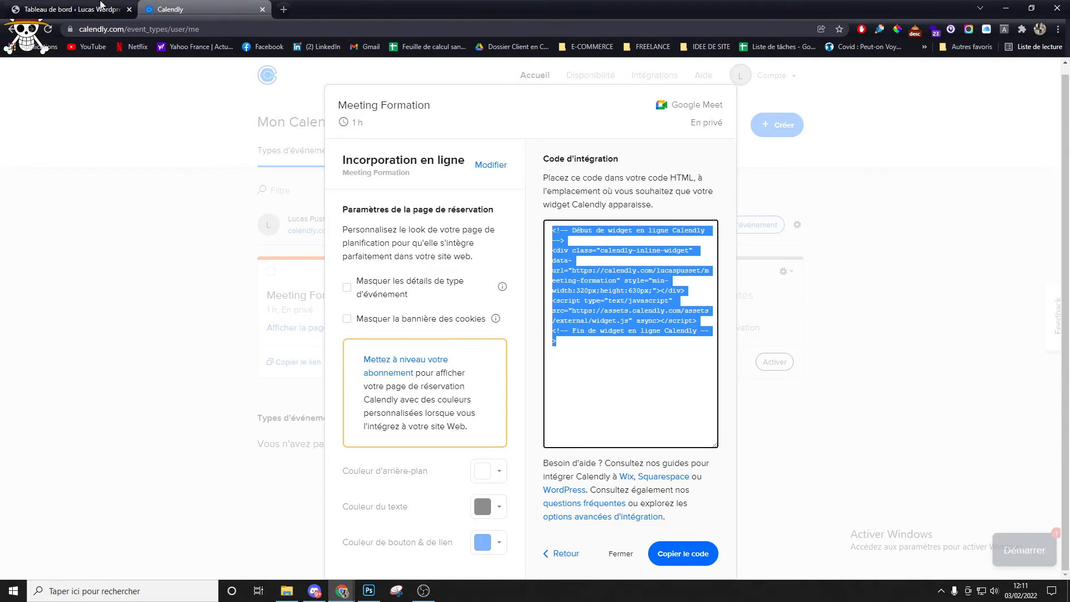
- Switch to the WordPress site, open the Home page in Elementor and search the widgets for "html"
{"action": "left_click", "coordinate": [73, 9]}
{"action": "left_click", "coordinate": [74, 72]}
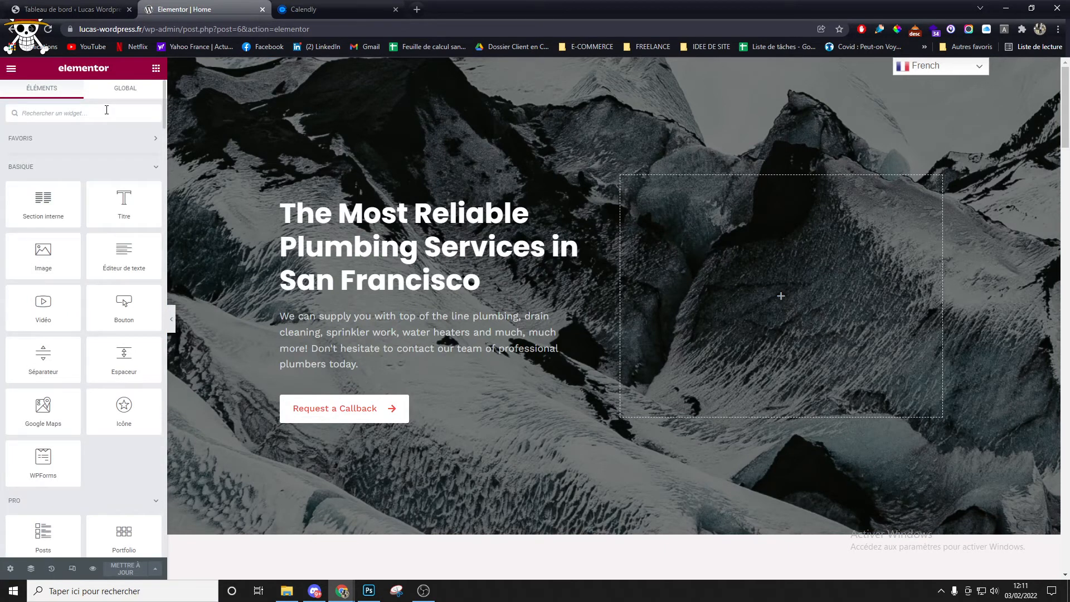
{"action": "left_click", "coordinate": [106, 112]}
{"action": "type", "text": "html"}
- Insert a new single-column section between the hero banner and the "Who Are We?" section
{"action": "scroll", "coordinate": [223, 184], "scroll_direction": "down", "scroll_amount": 1}
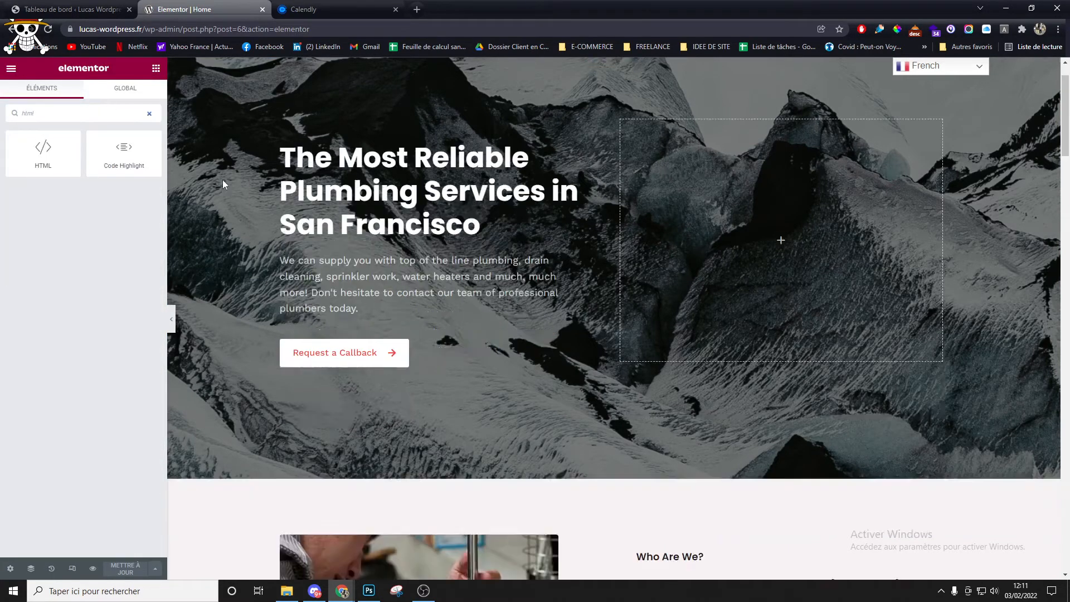
{"action": "scroll", "coordinate": [223, 180], "scroll_direction": "down", "scroll_amount": 3}
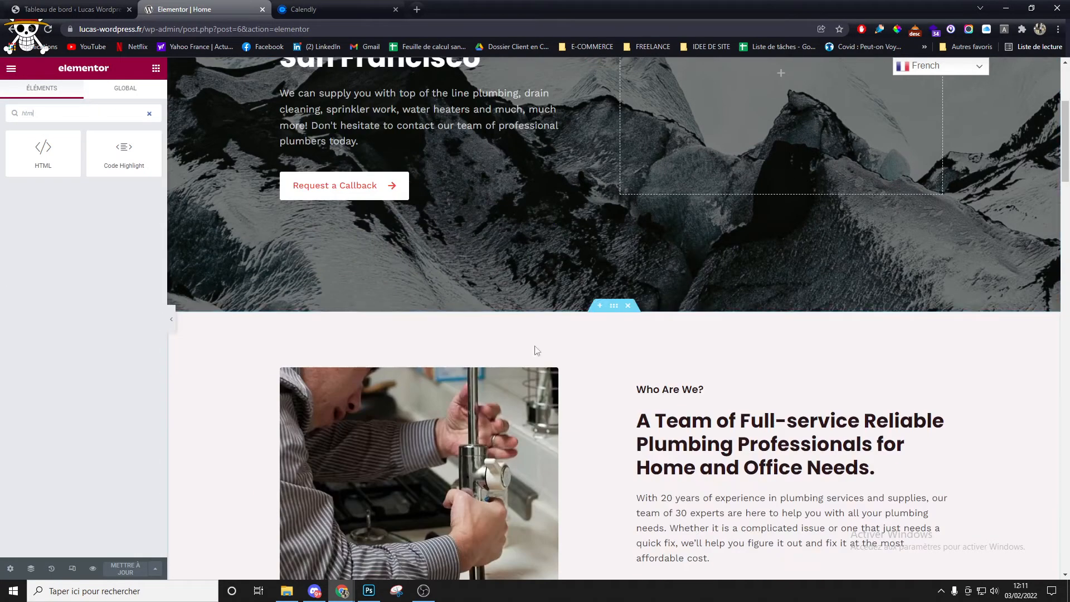
{"action": "left_click", "coordinate": [600, 305]}
{"action": "left_click", "coordinate": [574, 360]}
{"action": "left_click", "coordinate": [461, 390]}
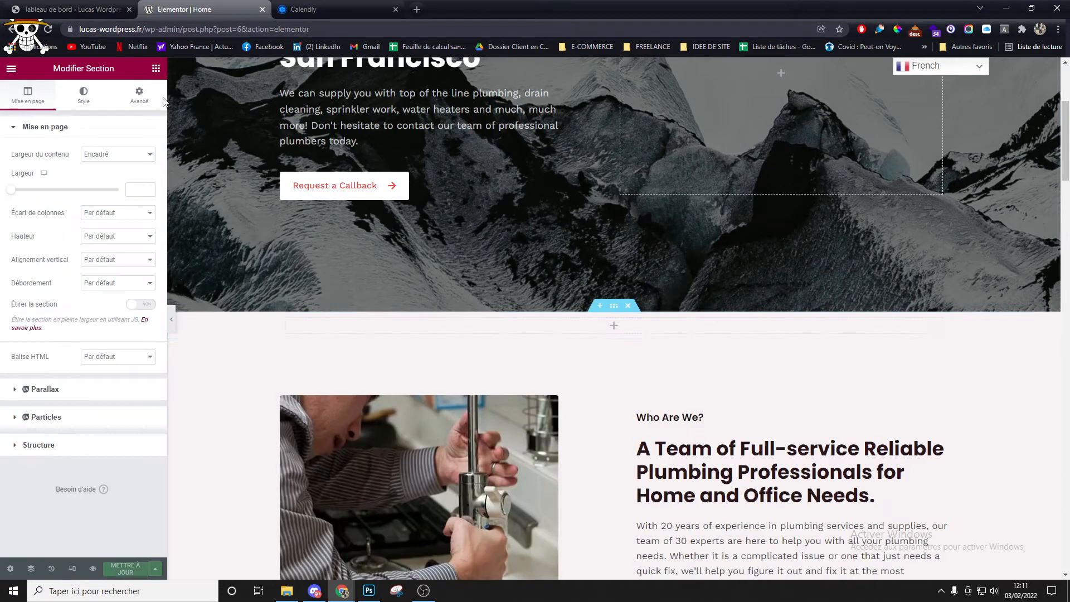
- Add an HTML widget to the new section, paste the Calendly embed code into it and update the page
{"action": "left_click", "coordinate": [157, 68]}
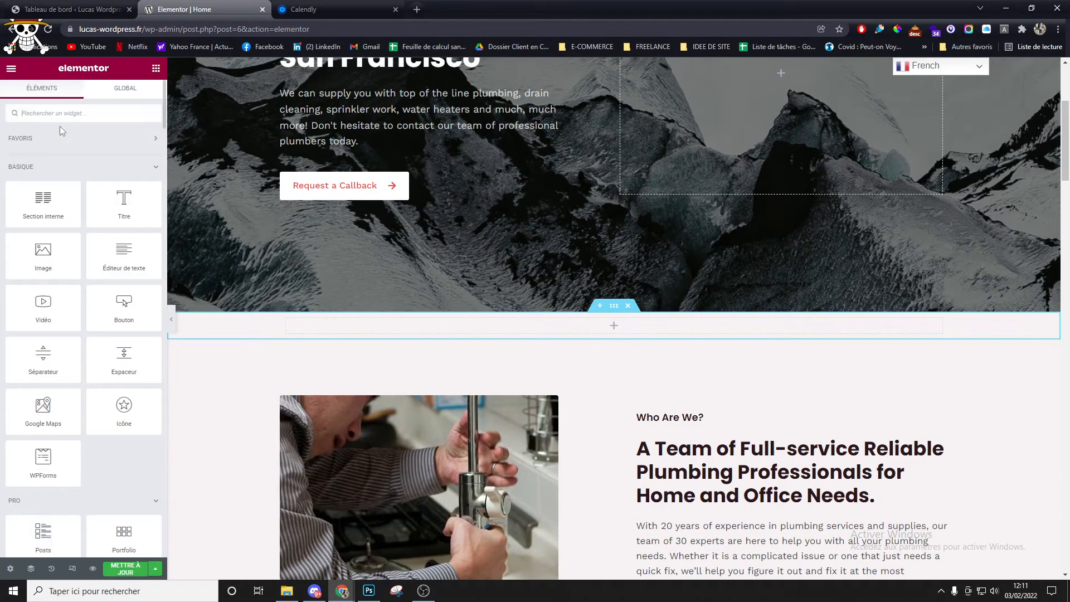
{"action": "type", "text": "html"}
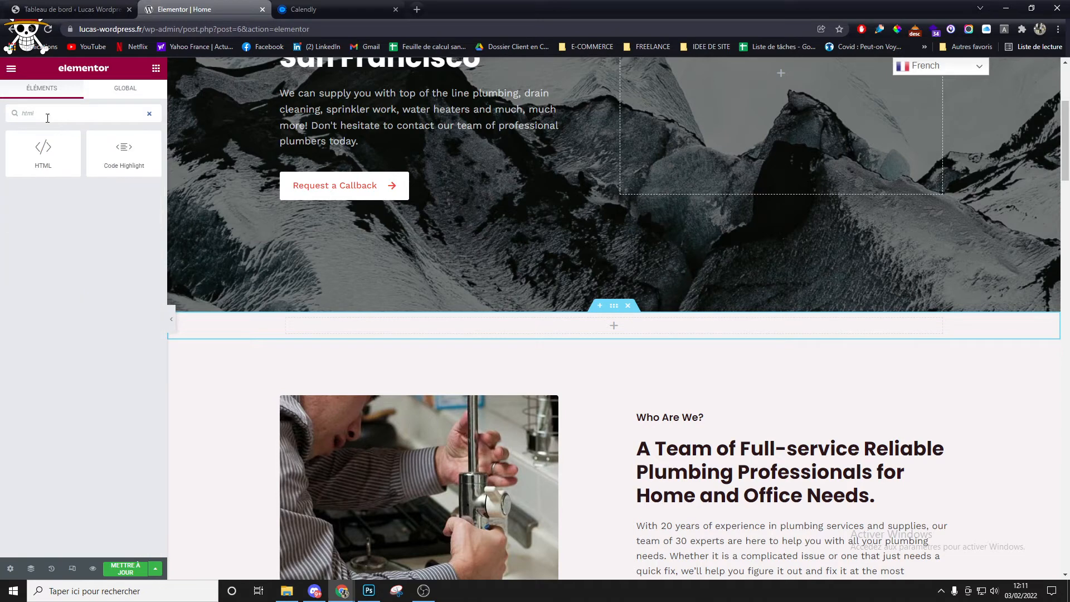
{"action": "left_click_drag", "start_coordinate": [43, 151], "coordinate": [575, 321]}
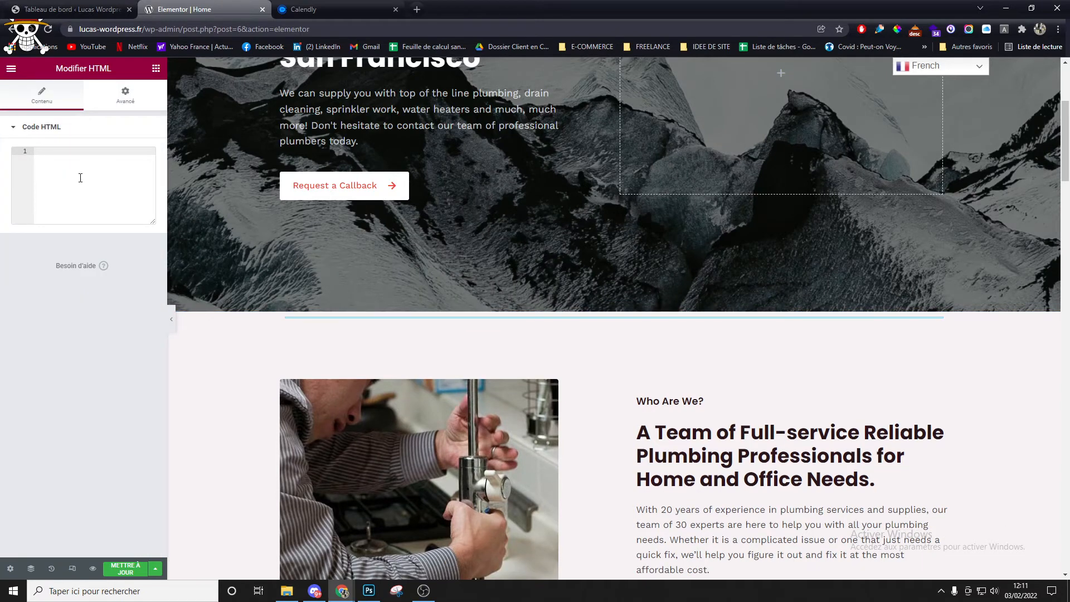
{"action": "key", "text": "ctrl+v"}
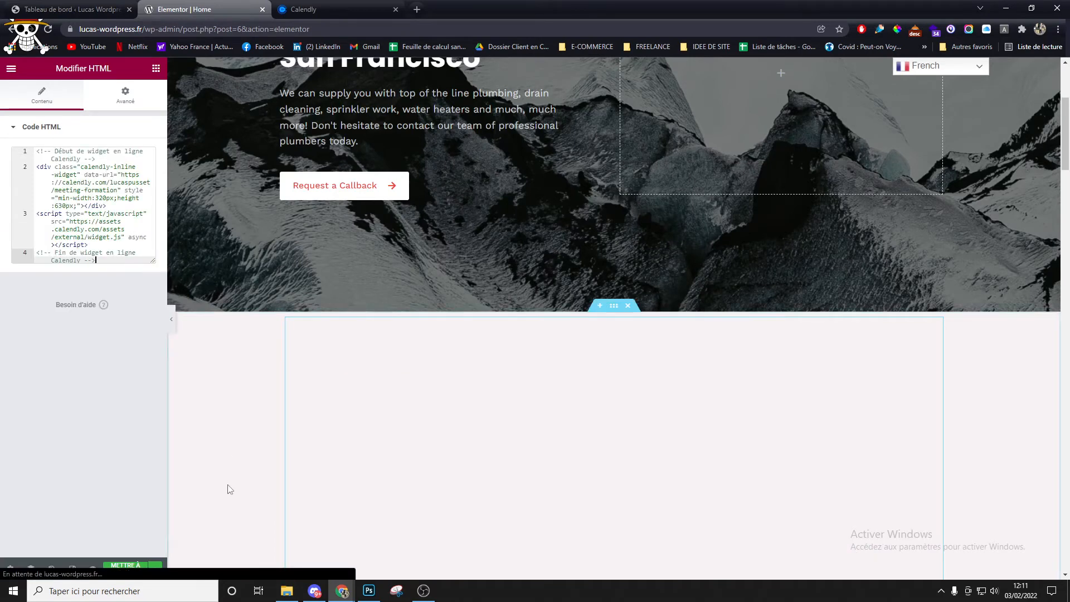
{"action": "left_click", "coordinate": [130, 571]}
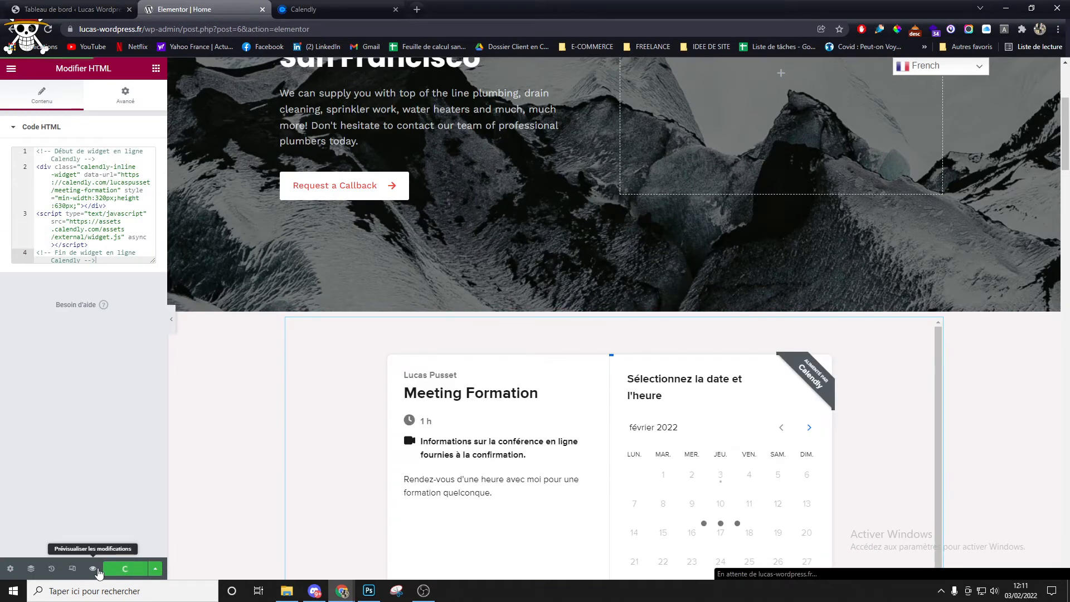
- Preview the Home page and examine the embedded "Meeting Formation" booking widget, including its description and duration
{"action": "left_click", "coordinate": [95, 569]}
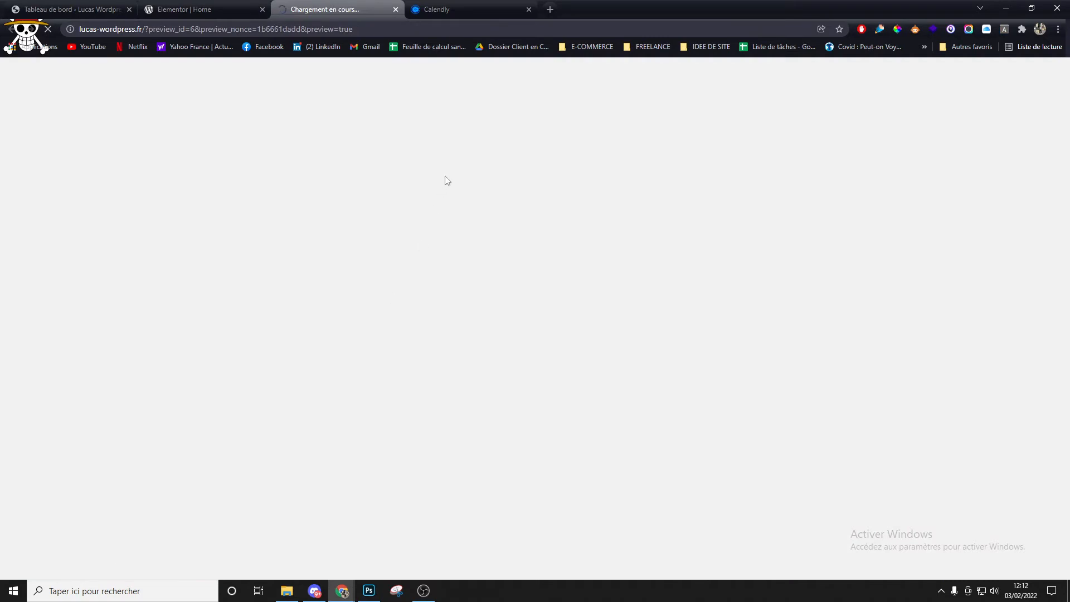
{"action": "scroll", "coordinate": [675, 162], "scroll_direction": "down", "scroll_amount": 5}
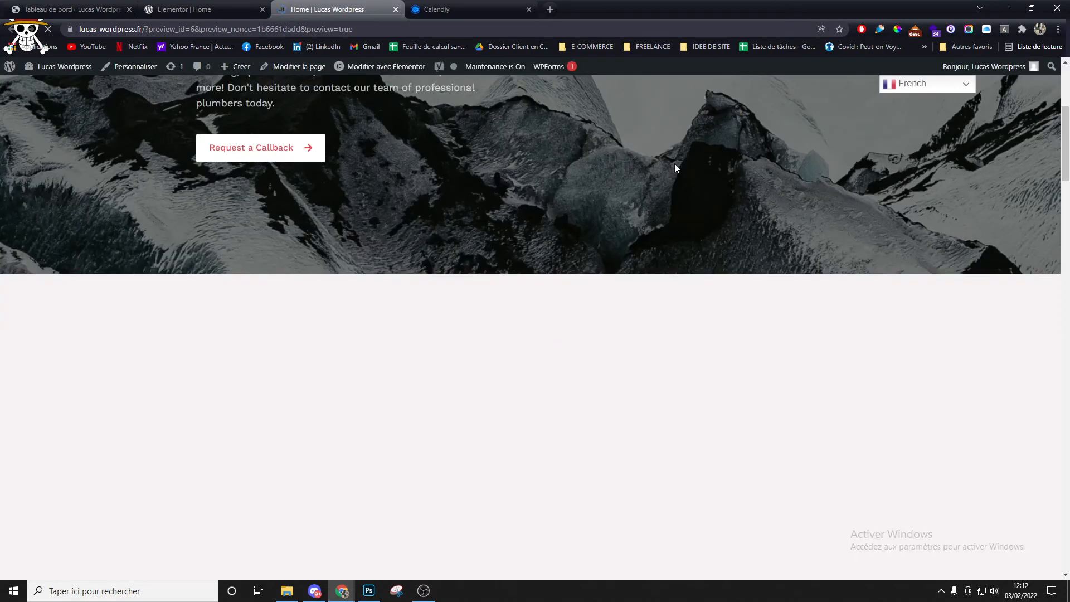
{"action": "scroll", "coordinate": [675, 163], "scroll_direction": "down", "scroll_amount": 6}
{"action": "scroll", "coordinate": [676, 167], "scroll_direction": "up", "scroll_amount": 4}
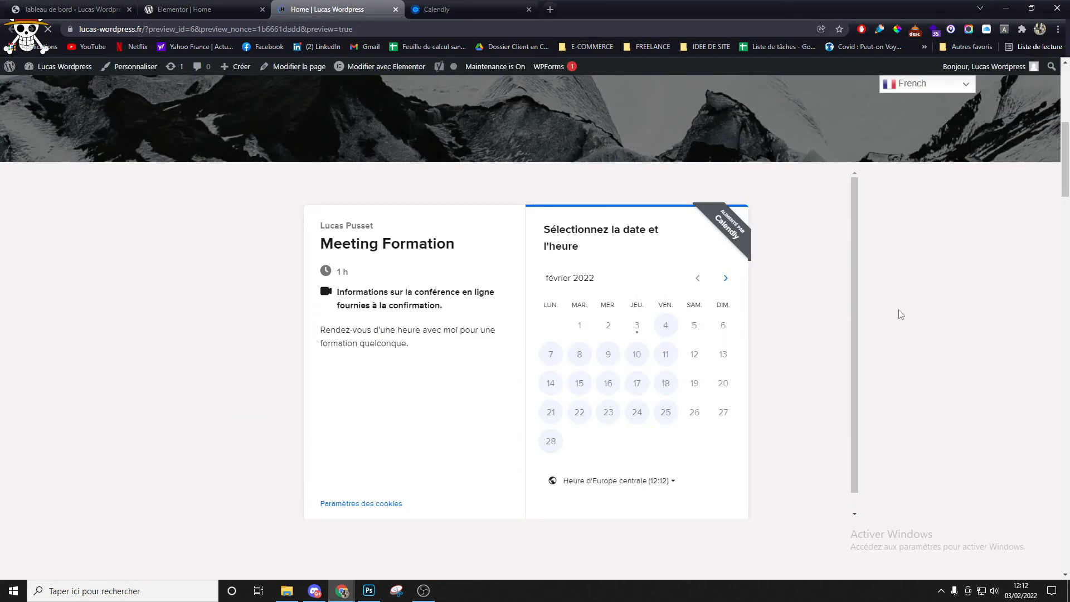
{"action": "left_click_drag", "start_coordinate": [408, 344], "coordinate": [359, 330]}
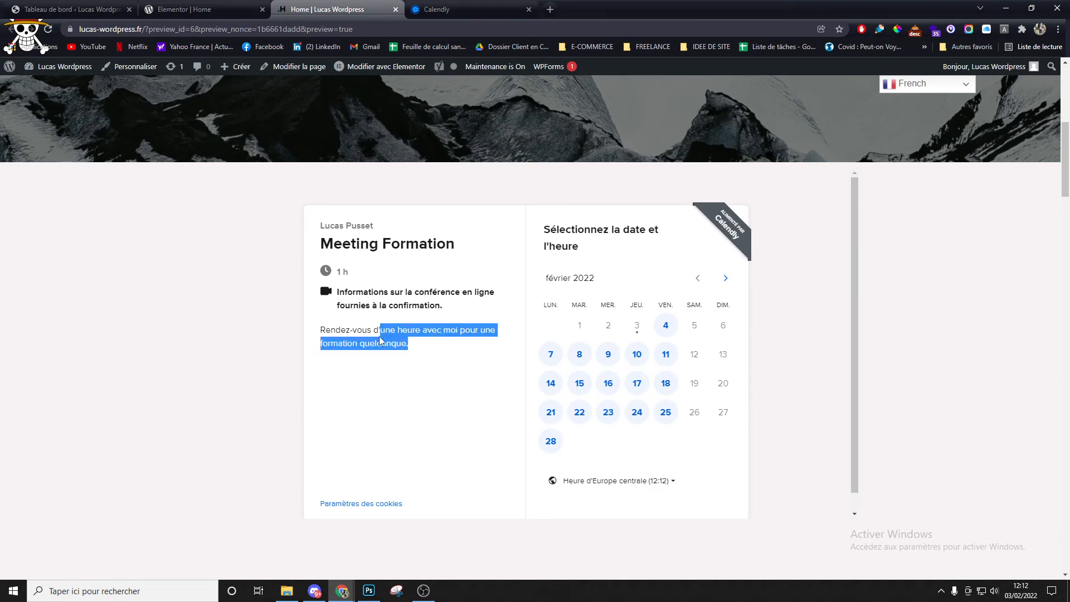
{"action": "triple_click", "coordinate": [374, 336]}
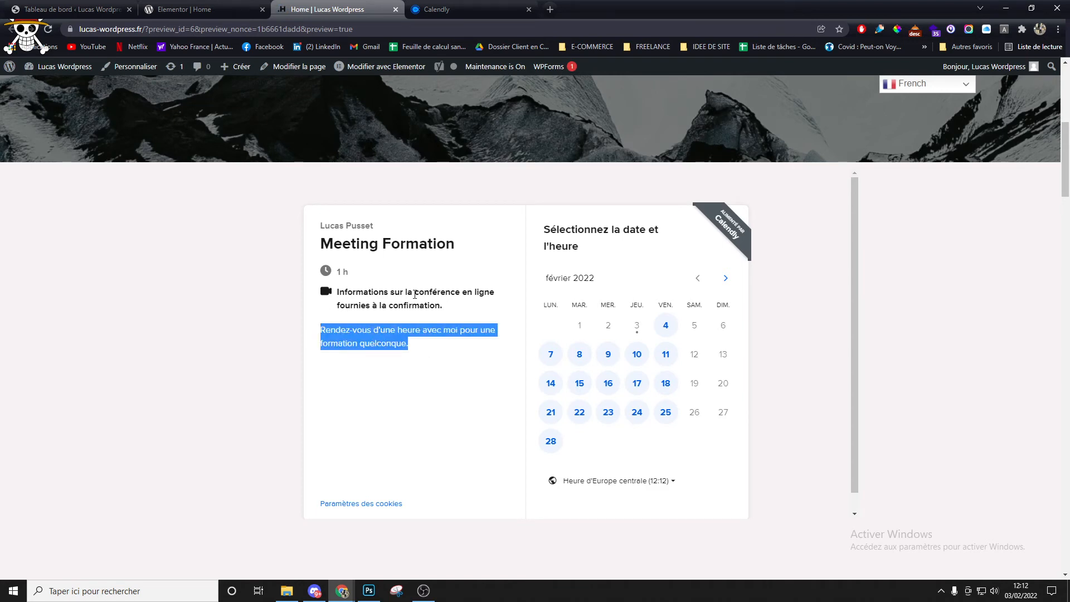
{"action": "left_click", "coordinate": [339, 275]}
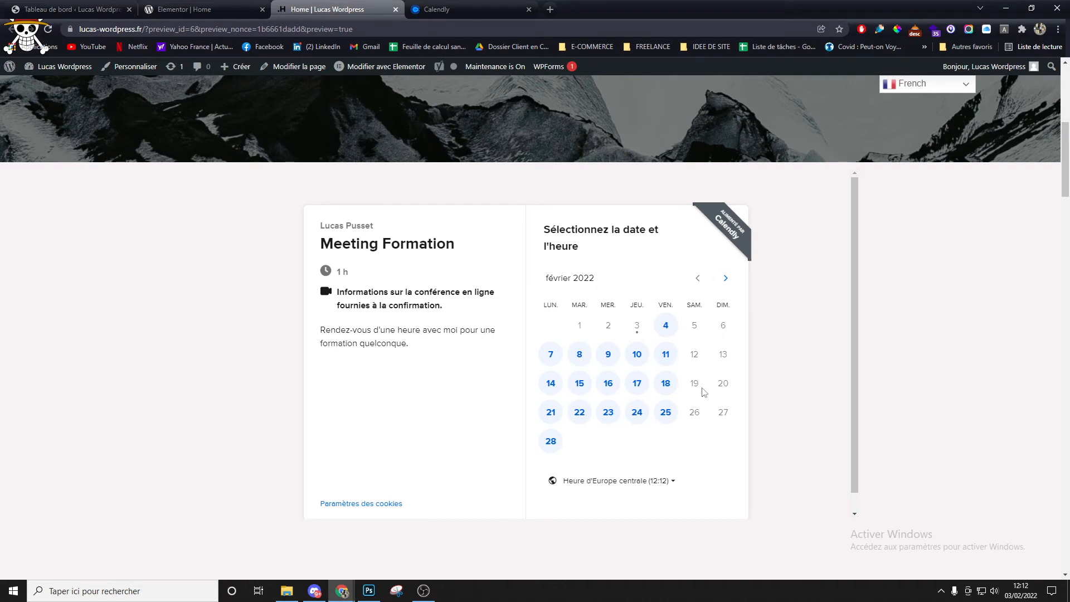
- Choose 17 February 2022 at 11:00 in the booking widget and continue to the invitee details form
{"action": "left_click", "coordinate": [635, 383]}
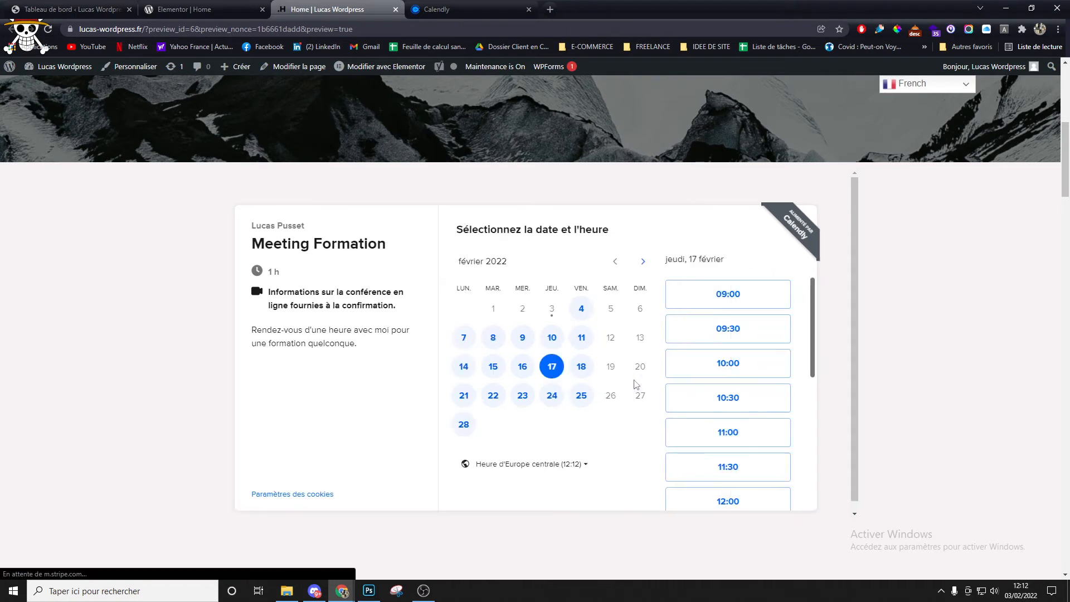
{"action": "scroll", "coordinate": [728, 371], "scroll_direction": "down", "scroll_amount": 1}
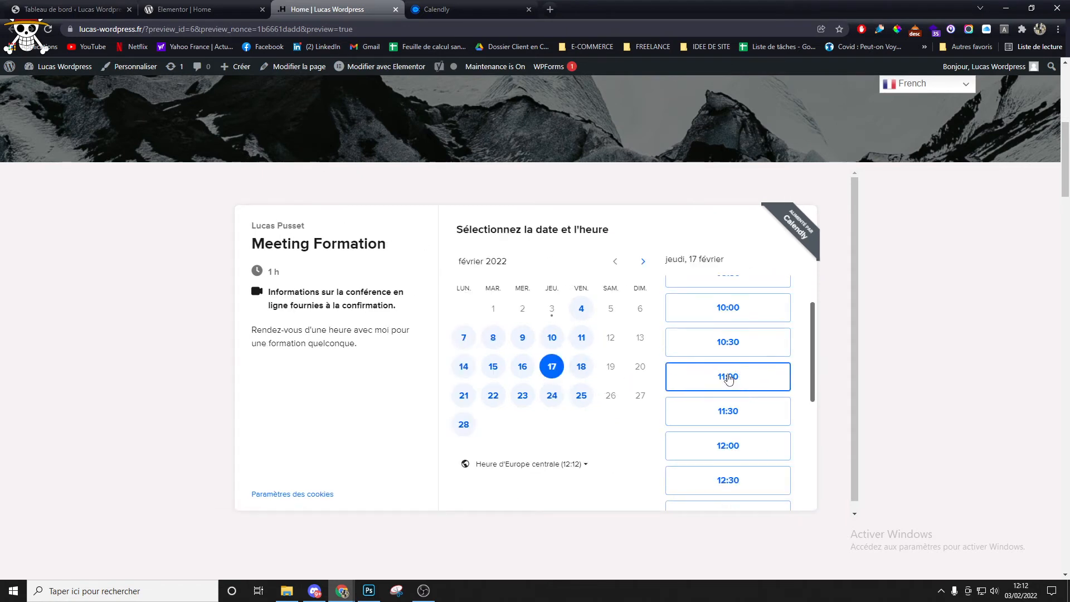
{"action": "left_click", "coordinate": [744, 383]}
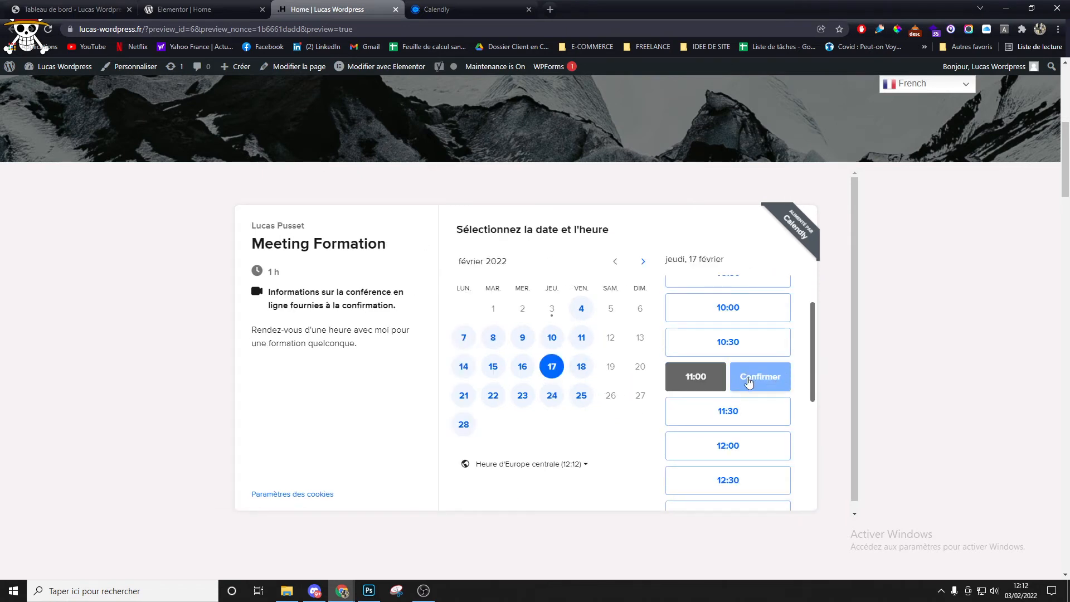
{"action": "left_click", "coordinate": [747, 382]}
{"action": "left_click", "coordinate": [550, 275]}
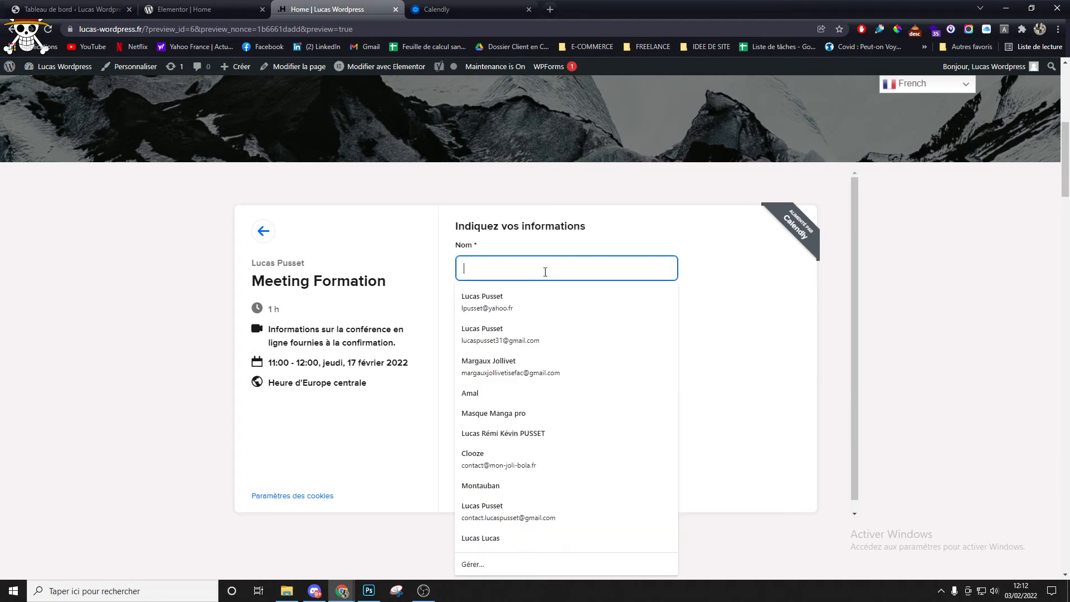
{"action": "left_click", "coordinate": [715, 272]}
- Switch to Calendly, close the embed dialog and open the invitee questions in the settings of "Meeting Formation"
{"action": "left_click", "coordinate": [436, 9]}
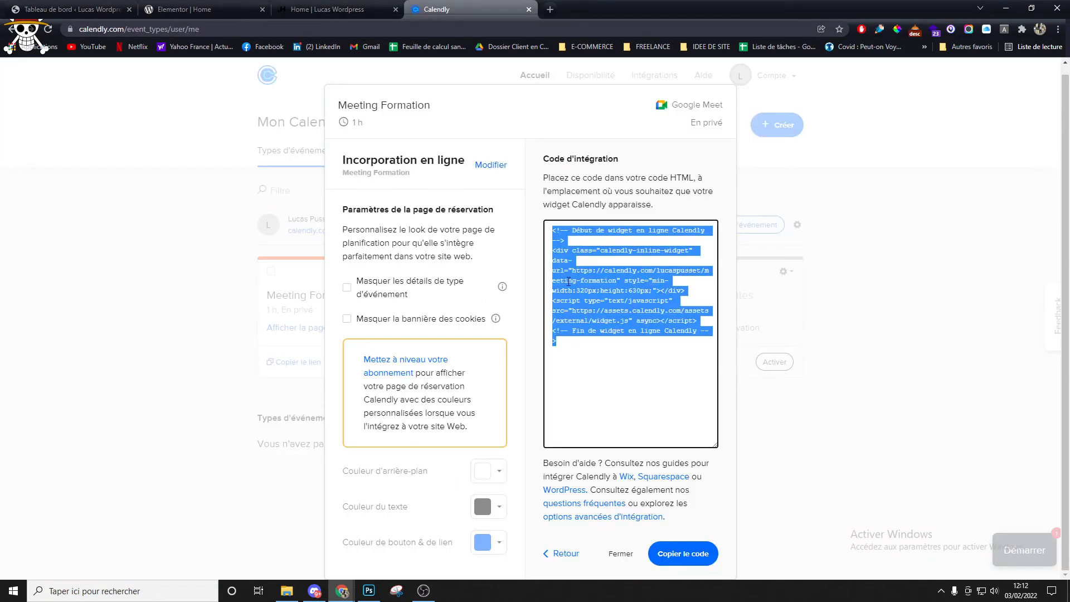
{"action": "left_click", "coordinate": [621, 556]}
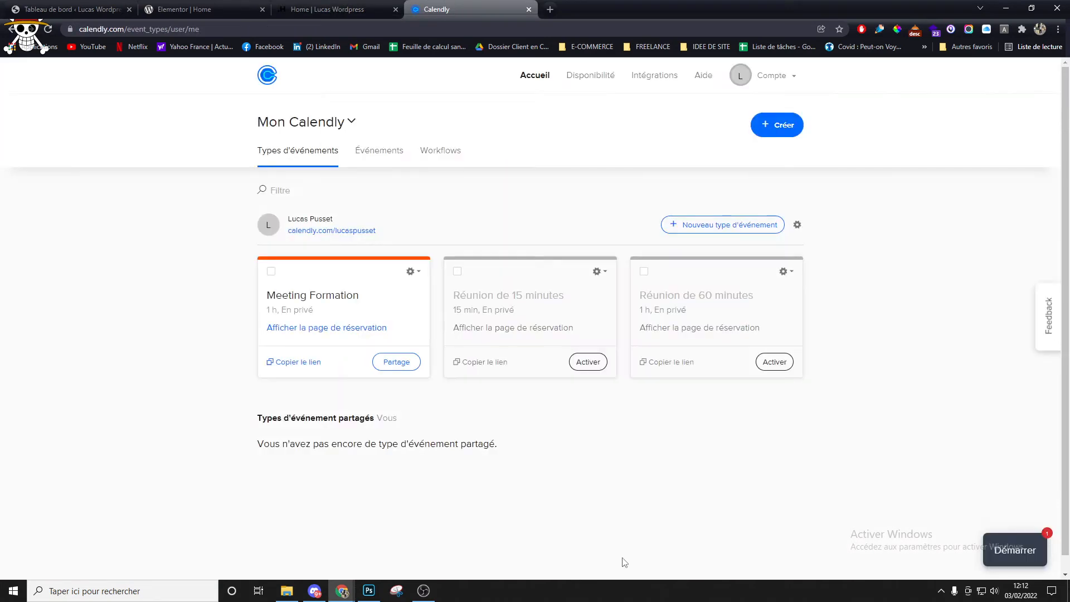
{"action": "left_click", "coordinate": [413, 271]}
{"action": "left_click", "coordinate": [419, 296]}
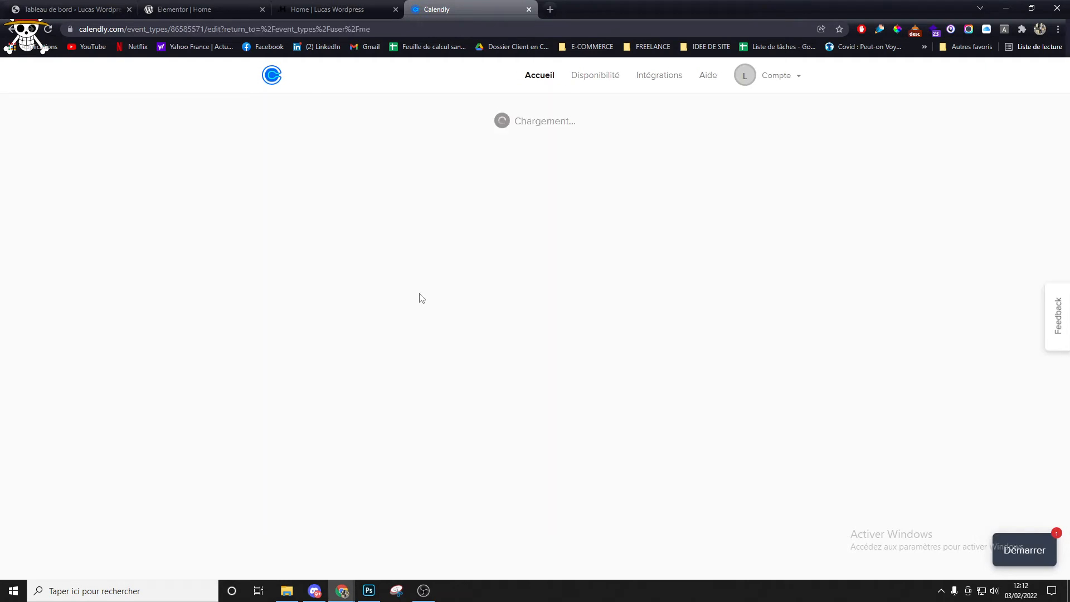
{"action": "left_click", "coordinate": [410, 327]}
{"action": "scroll", "coordinate": [379, 323], "scroll_direction": "down", "scroll_amount": 2}
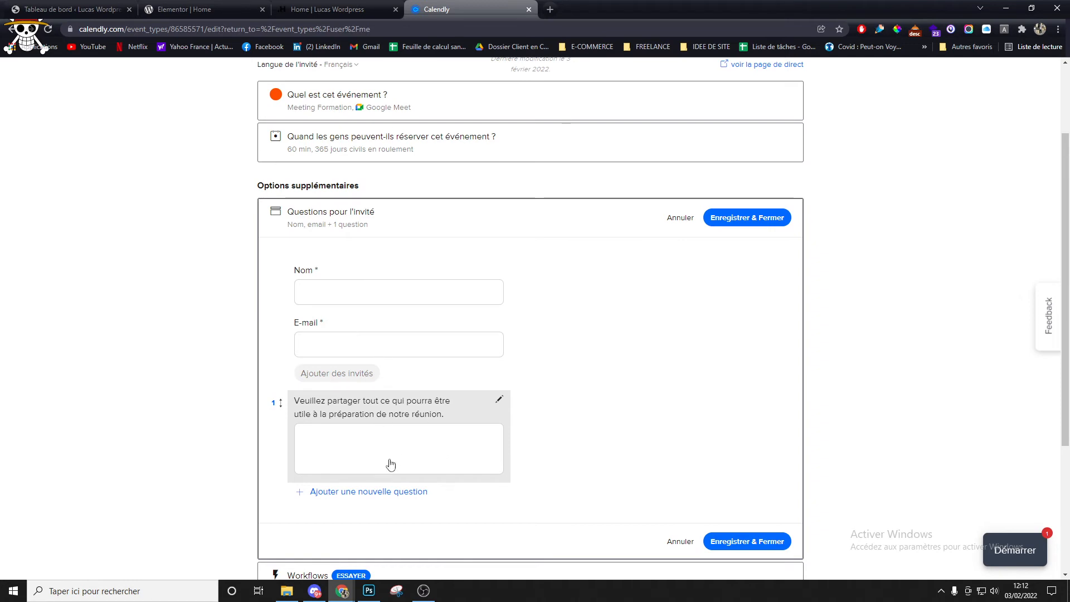
- Compare the booking form's fields on the previewed Home page with the invitee questions in Calendly
{"action": "left_click", "coordinate": [310, 8]}
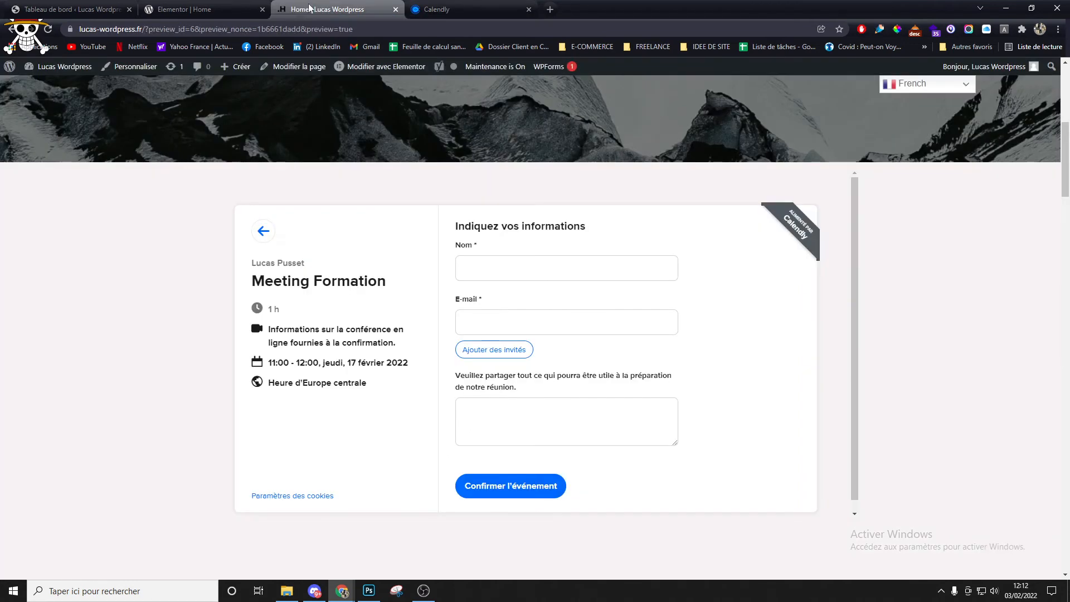
{"action": "left_click_drag", "start_coordinate": [583, 400], "coordinate": [464, 252]}
{"action": "left_click", "coordinate": [457, 9]}
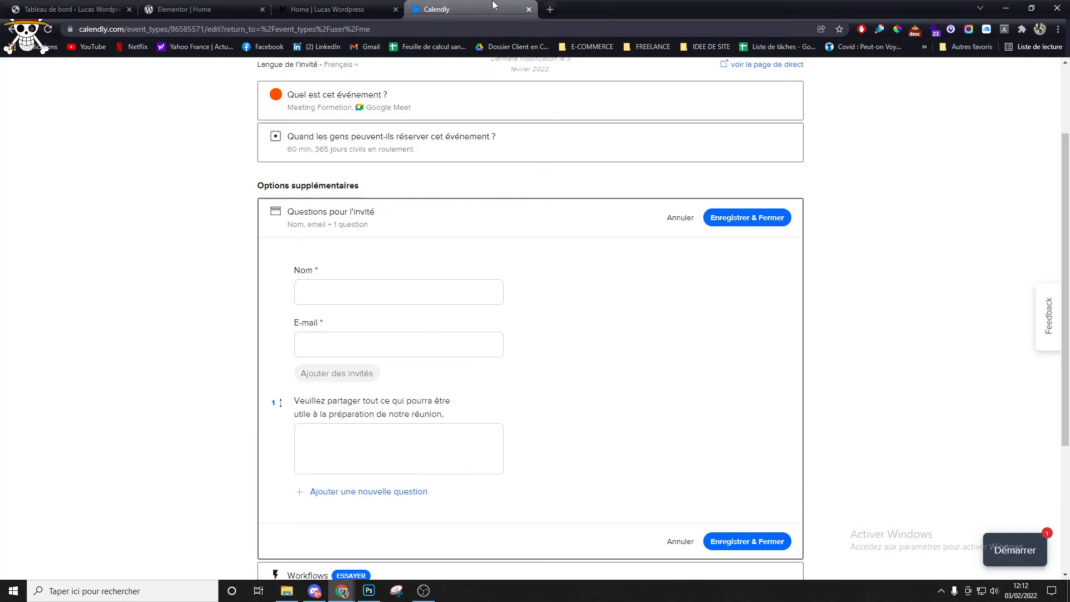
- Start a new invitee question, examine the available answer types and discard the question
{"action": "left_click", "coordinate": [378, 380]}
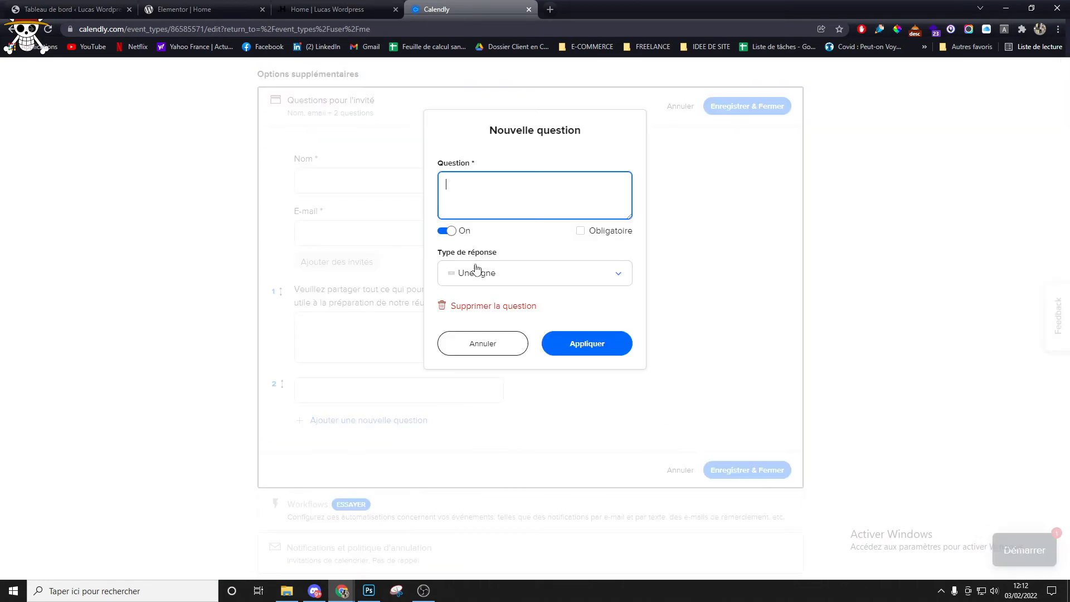
{"action": "left_click", "coordinate": [518, 273]}
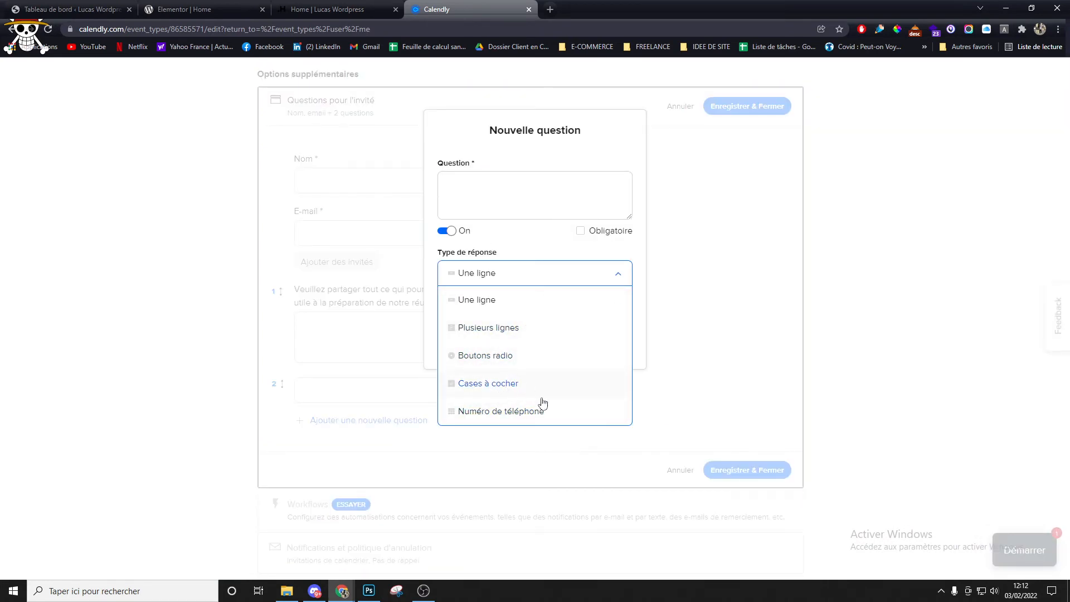
{"action": "left_click", "coordinate": [769, 361]}
{"action": "left_click", "coordinate": [497, 358]}
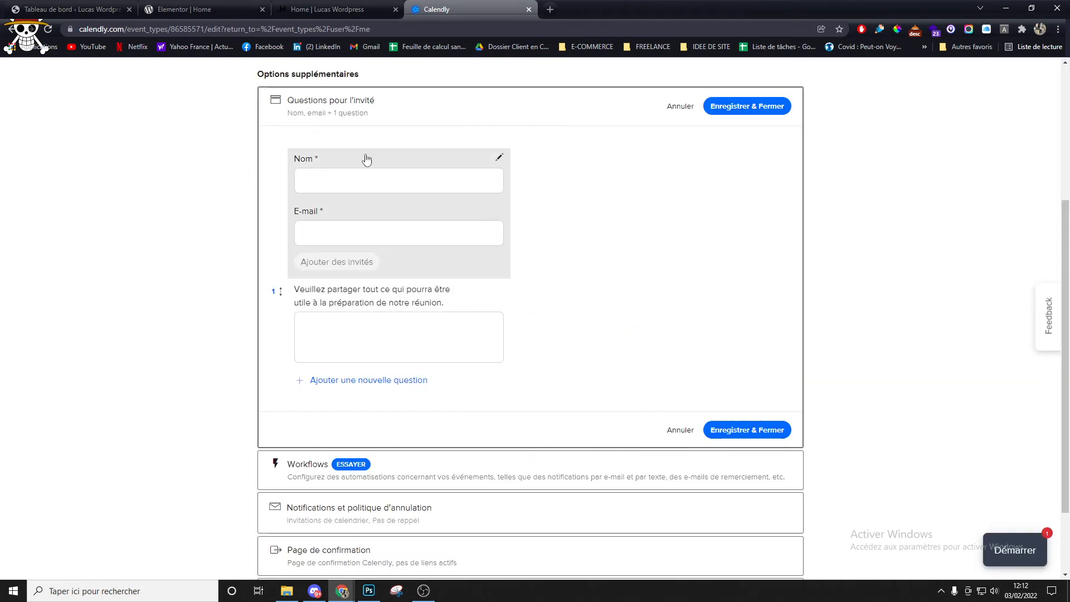
- On the previewed Home page, fill in the invitee's name and e-mail from a saved suggestion and confirm the booking
{"action": "left_click", "coordinate": [333, 9]}
{"action": "left_click", "coordinate": [487, 253]}
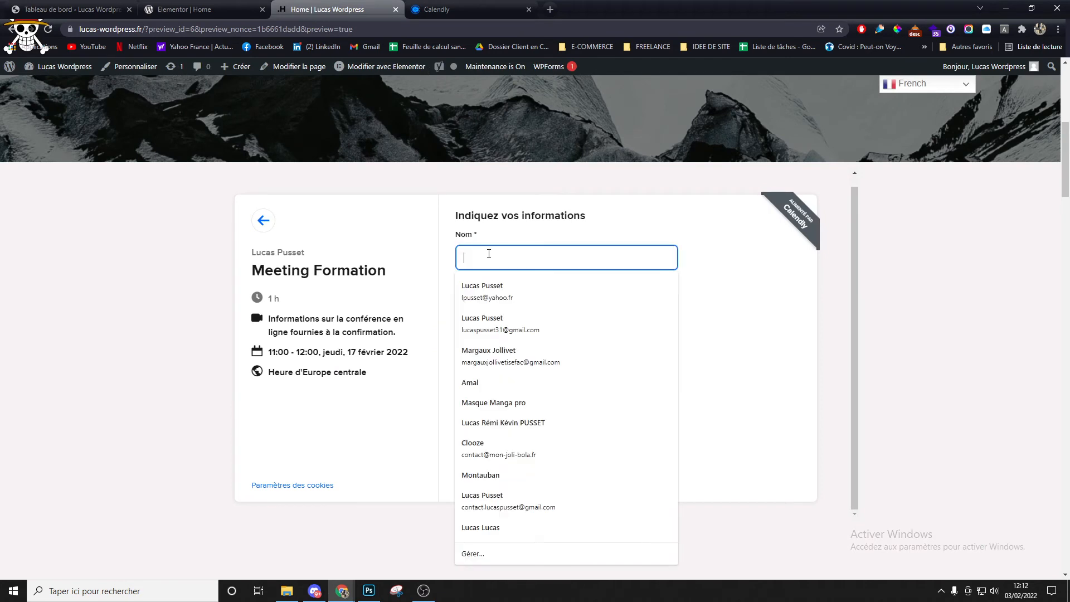
{"action": "left_click", "coordinate": [498, 289]}
{"action": "left_click", "coordinate": [522, 401]}
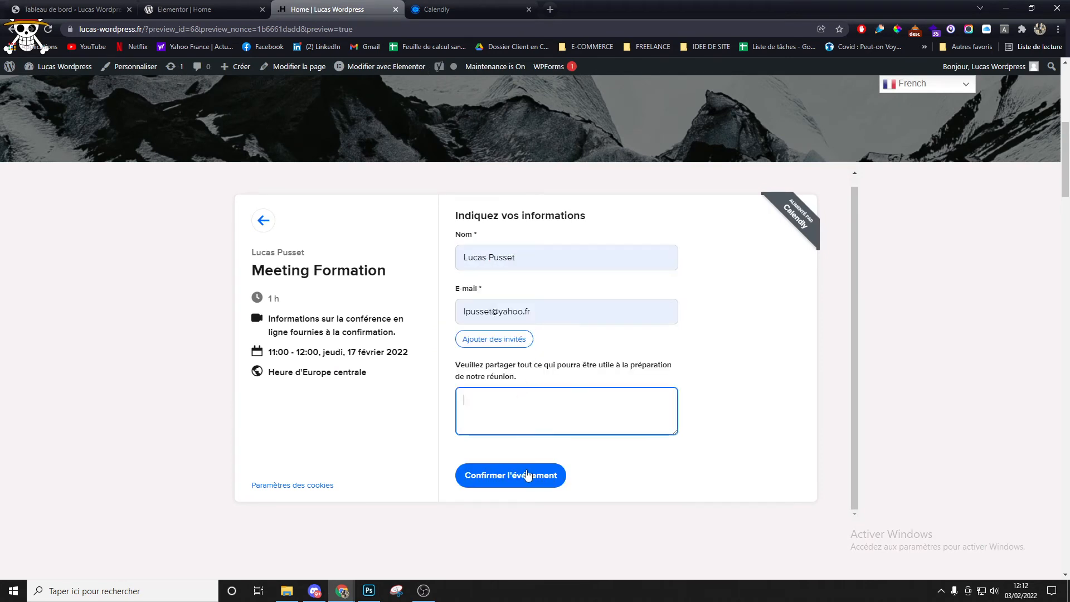
{"action": "left_click", "coordinate": [524, 475]}
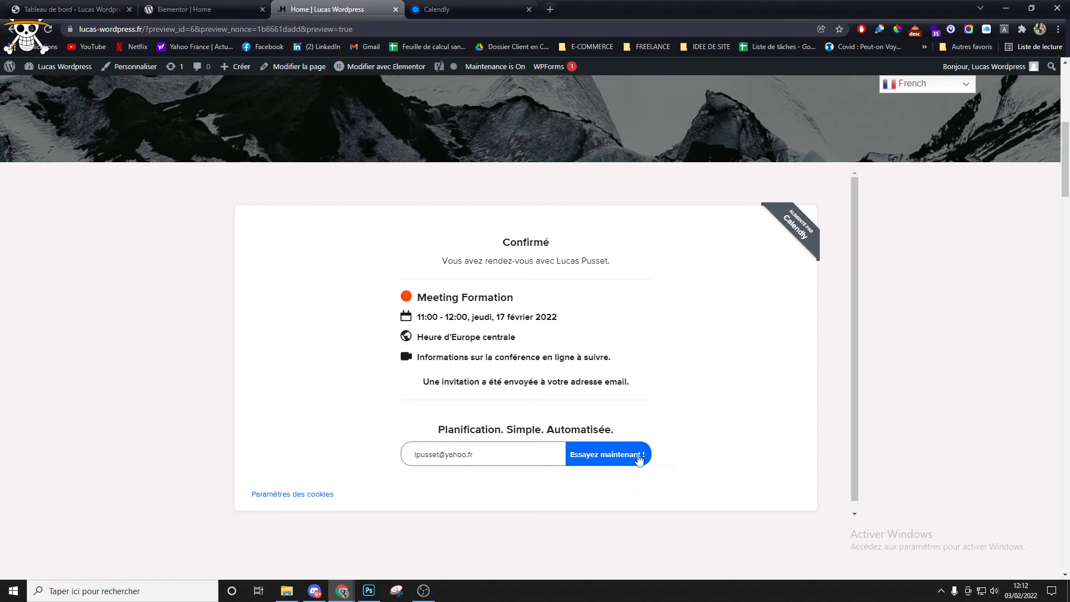
- Switch to Calendly and return to the overview of event types
{"action": "left_click", "coordinate": [437, 9]}
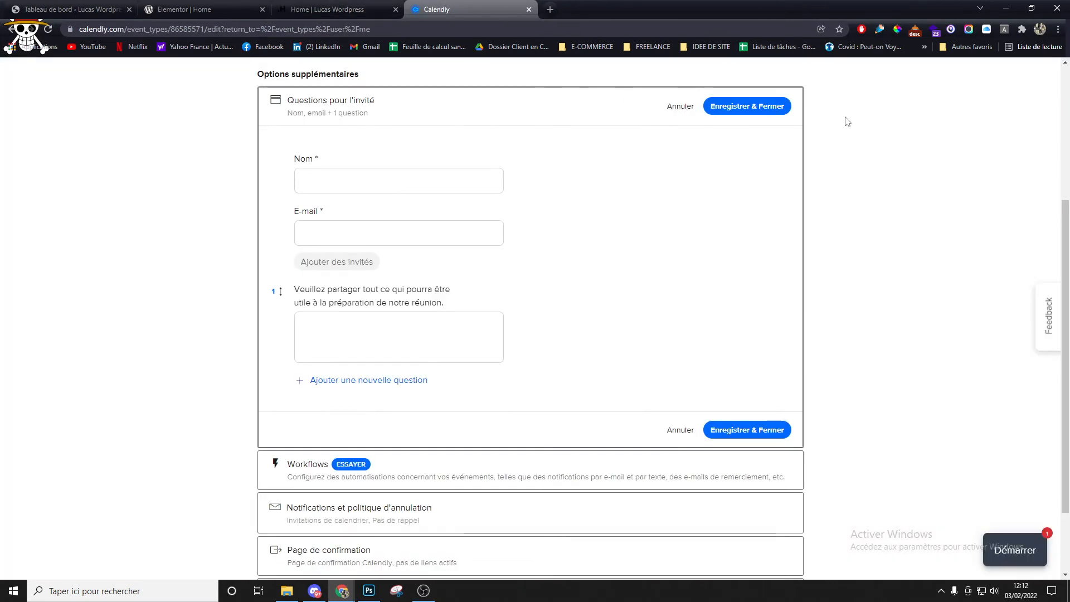
{"action": "scroll", "coordinate": [844, 120], "scroll_direction": "up", "scroll_amount": 4}
{"action": "left_click", "coordinate": [530, 77]}
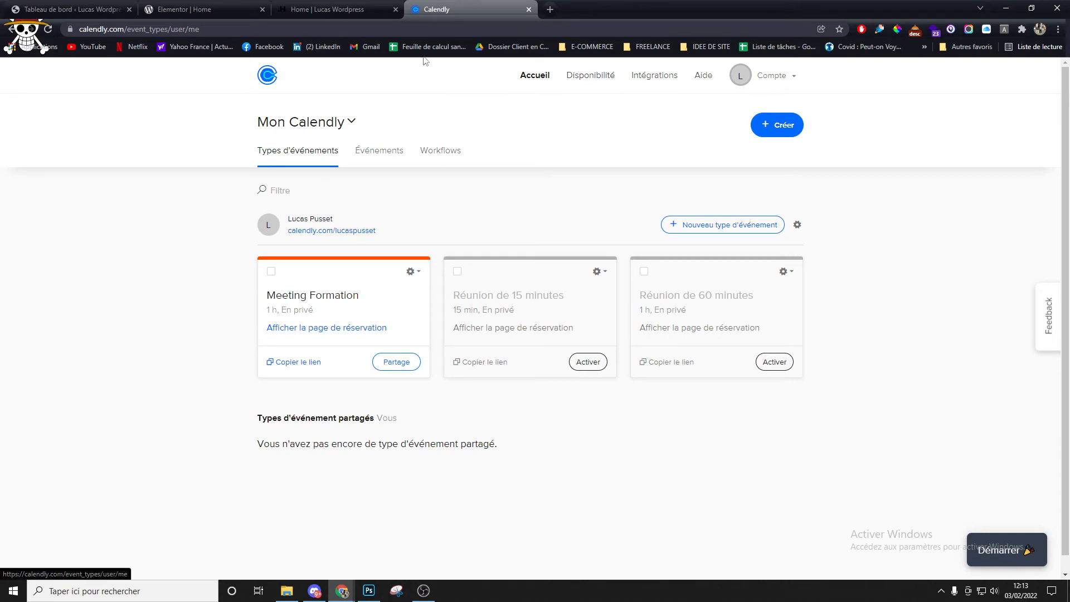
- Open Gmail in a new tab, read Calendly's new-event notification for the "Meeting Formation" booking, and return to Calendly
{"action": "middle_click", "coordinate": [367, 46]}
{"action": "left_click", "coordinate": [574, 7]}
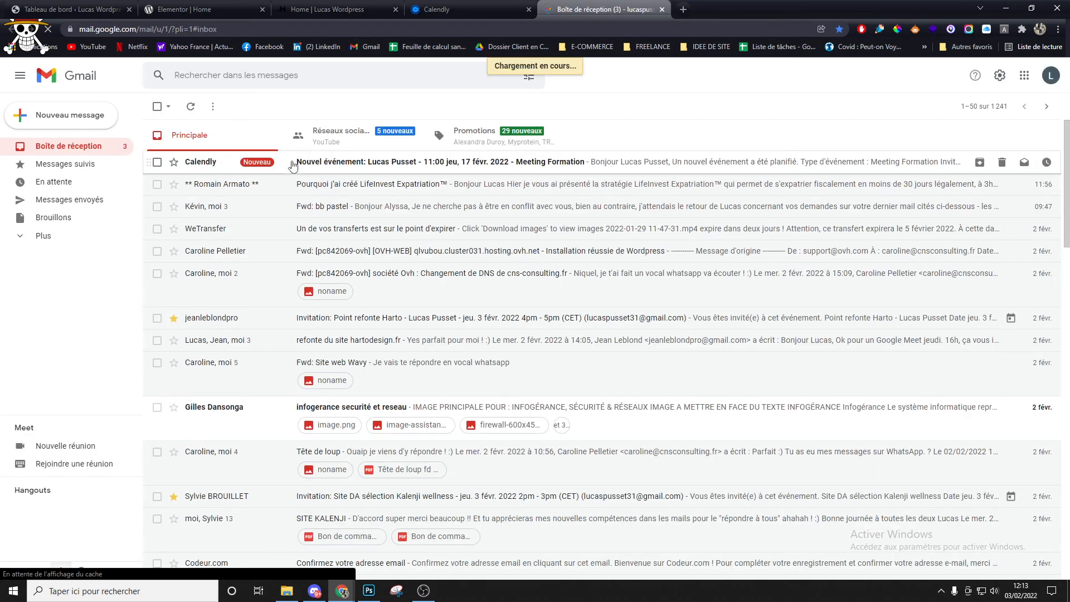
{"action": "left_click", "coordinate": [292, 165]}
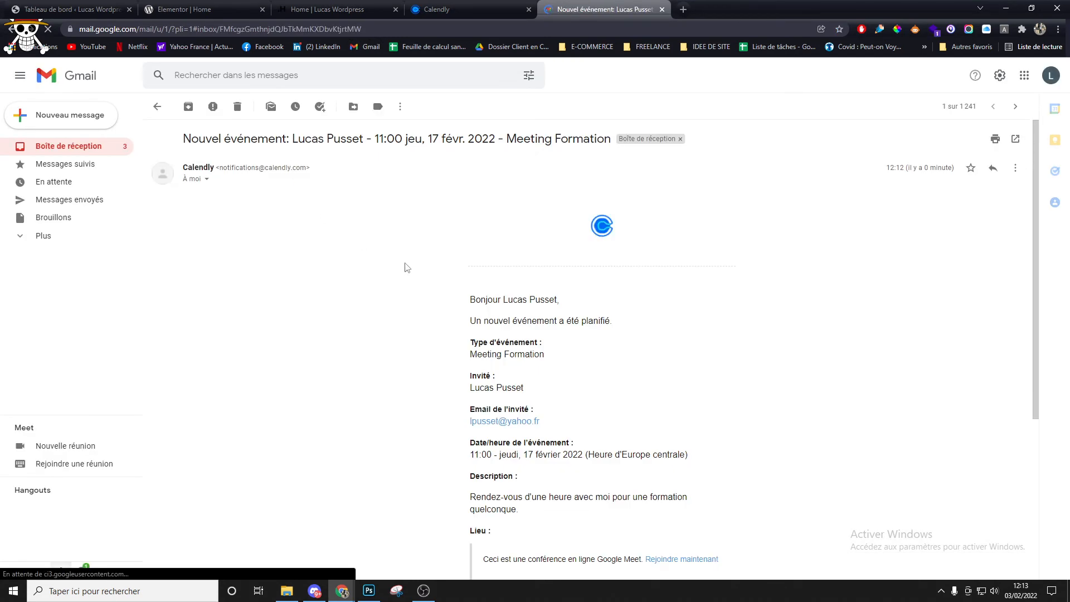
{"action": "scroll", "coordinate": [409, 267], "scroll_direction": "down", "scroll_amount": 1}
{"action": "left_click_drag", "start_coordinate": [459, 243], "coordinate": [651, 294]}
{"action": "left_click", "coordinate": [641, 294]}
{"action": "scroll", "coordinate": [578, 294], "scroll_direction": "down", "scroll_amount": 1}
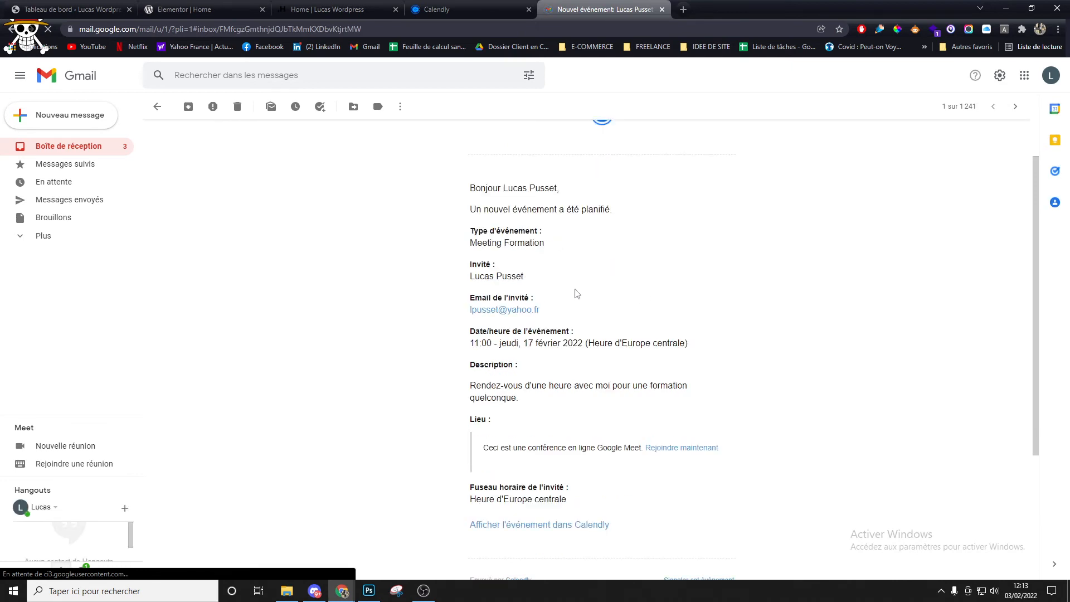
{"action": "scroll", "coordinate": [577, 294], "scroll_direction": "down", "scroll_amount": 1}
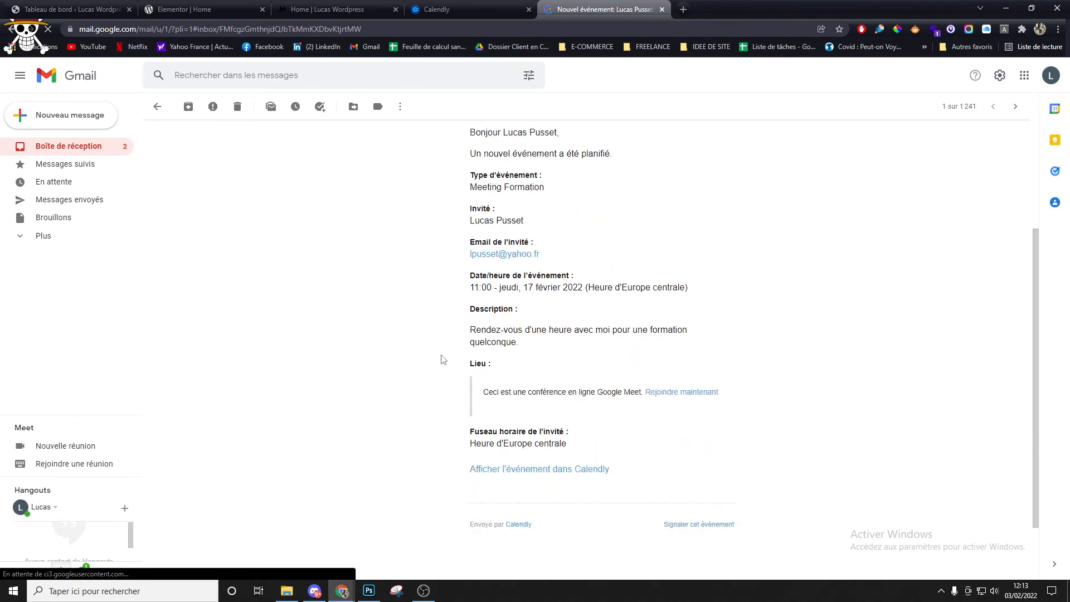
{"action": "scroll", "coordinate": [535, 410], "scroll_direction": "up", "scroll_amount": 3}
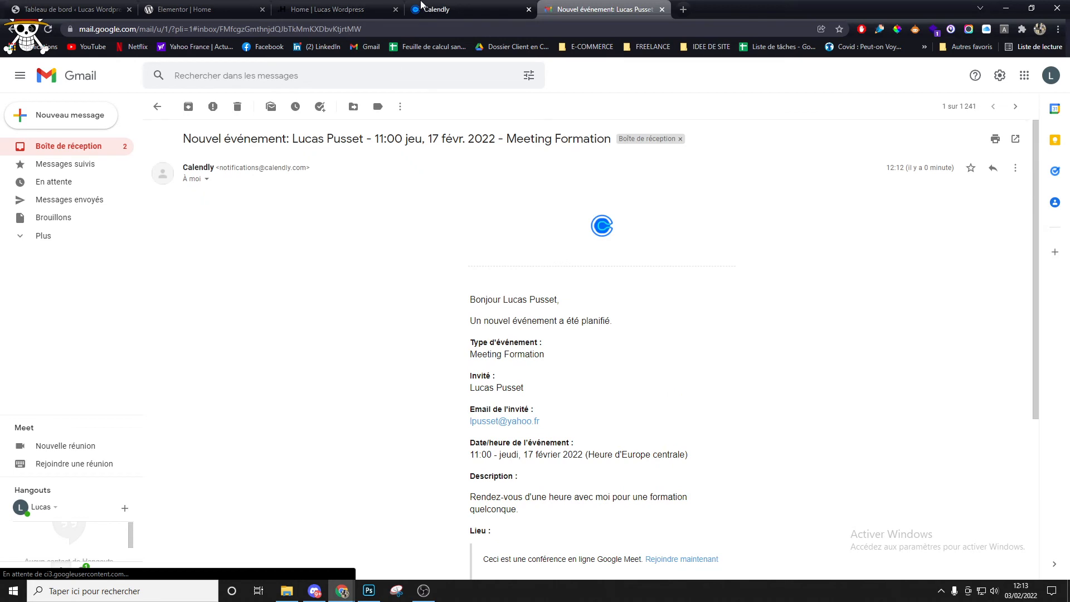
{"action": "left_click", "coordinate": [426, 9]}
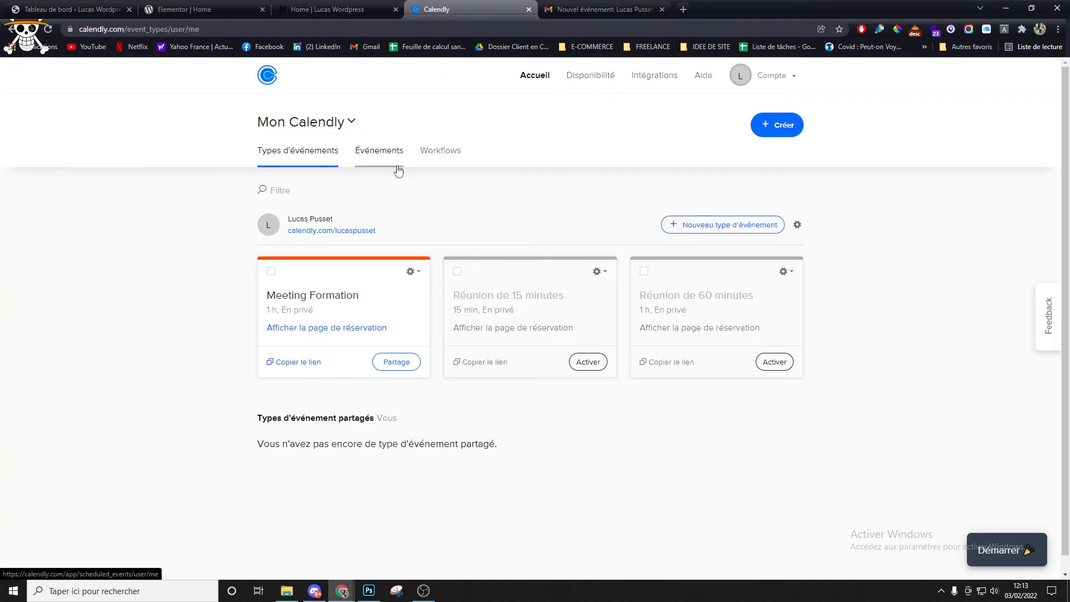
- Look over the availability schedule, then view the "Meeting Formation" booking page and return to the event types
{"action": "left_click", "coordinate": [595, 76]}
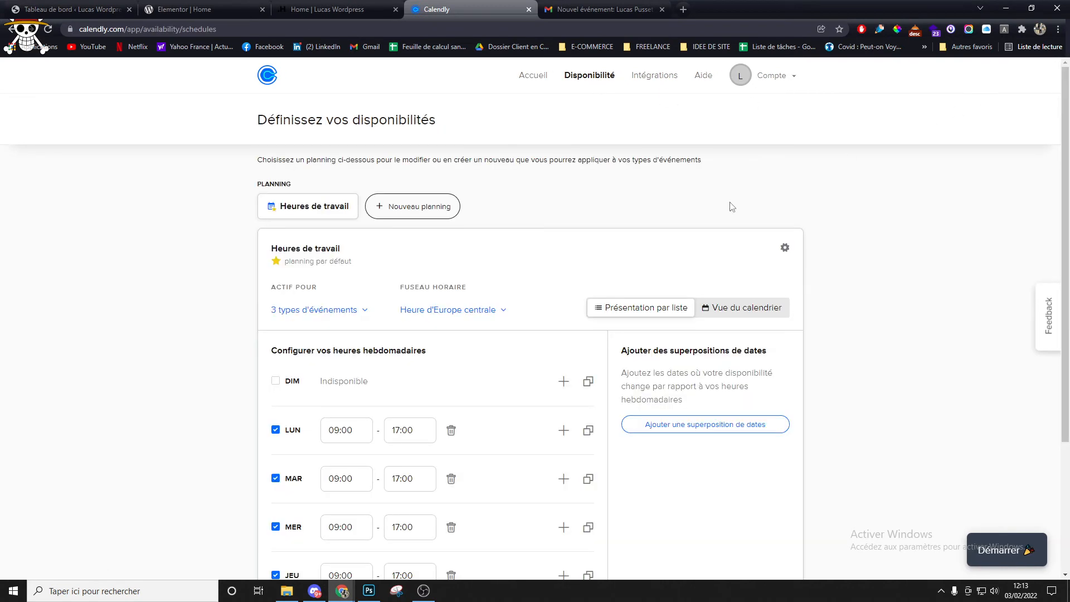
{"action": "left_click", "coordinate": [523, 77]}
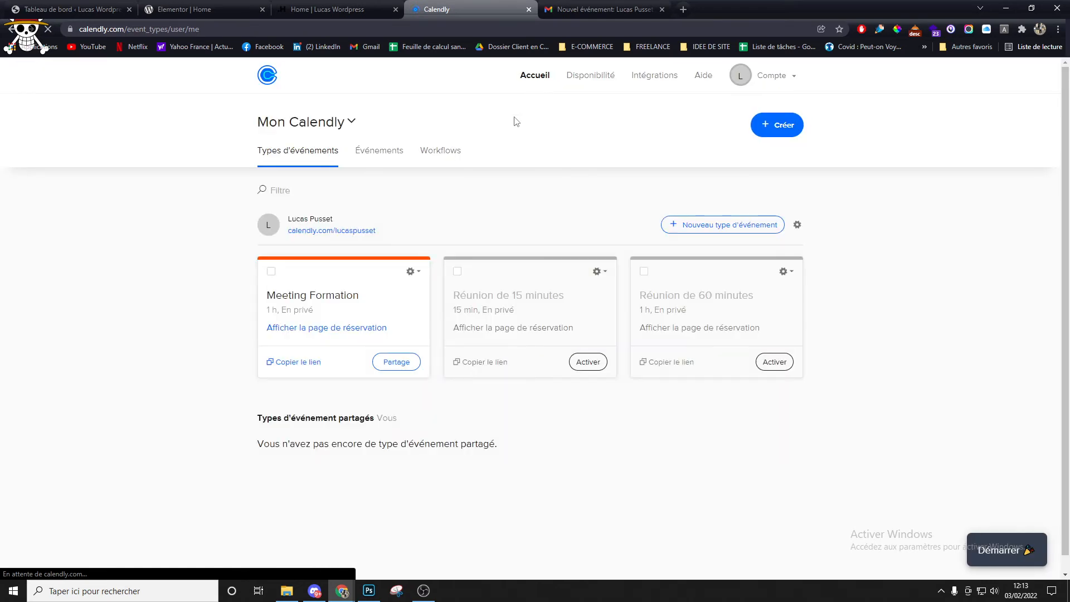
{"action": "left_click", "coordinate": [412, 271]}
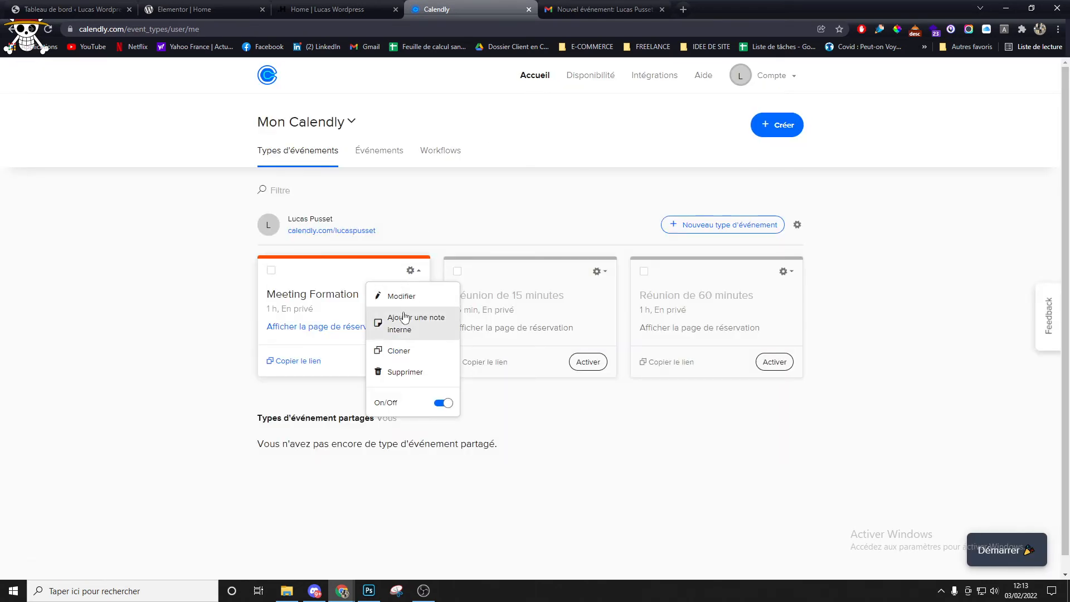
{"action": "left_click", "coordinate": [317, 328]}
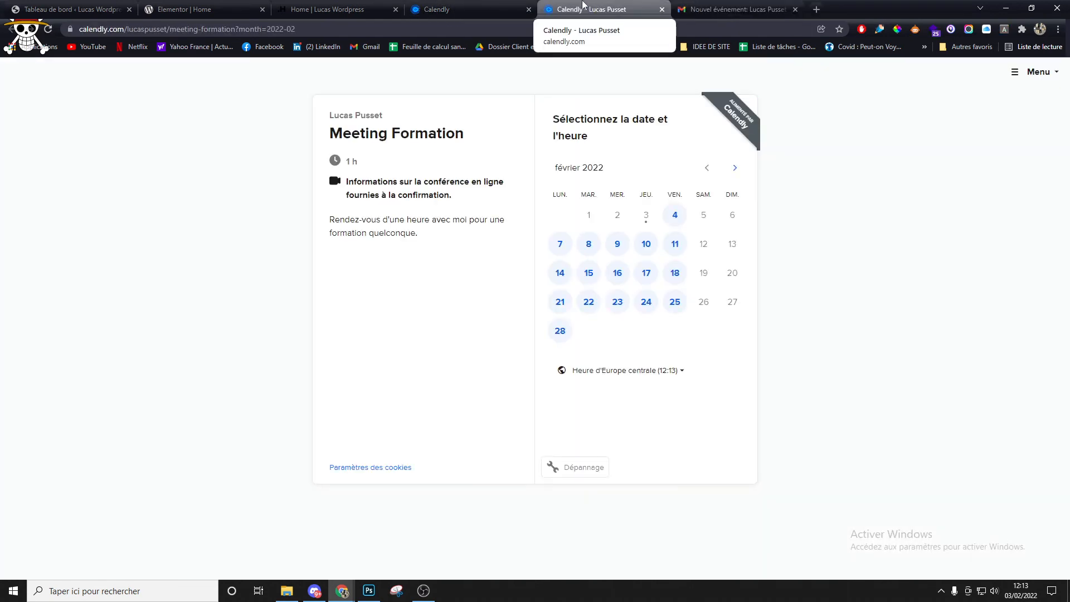
{"action": "middle_click", "coordinate": [583, 4]}
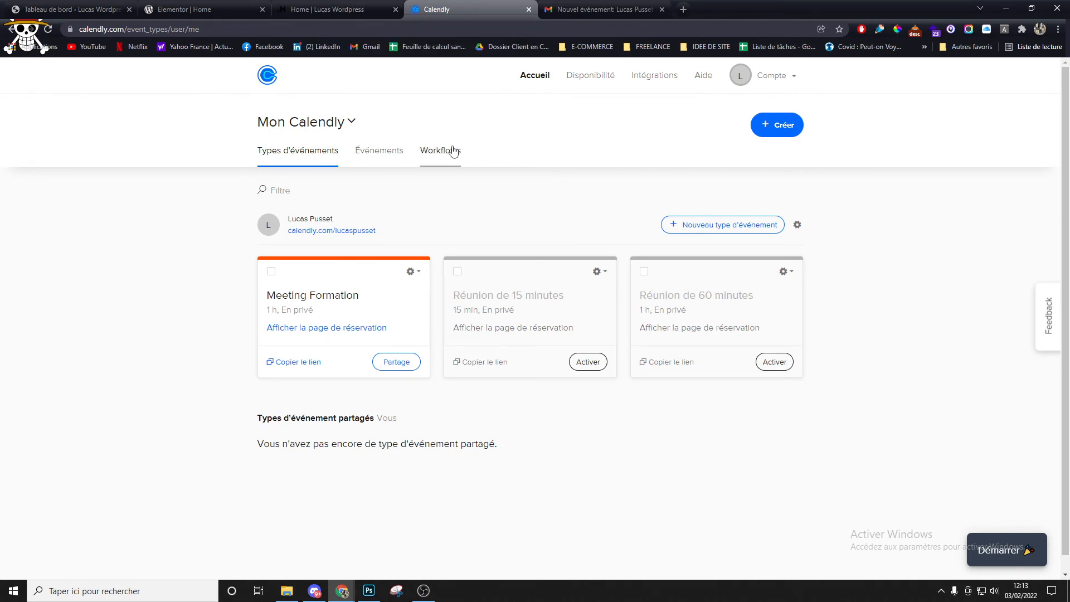
{"action": "left_click", "coordinate": [797, 226]}
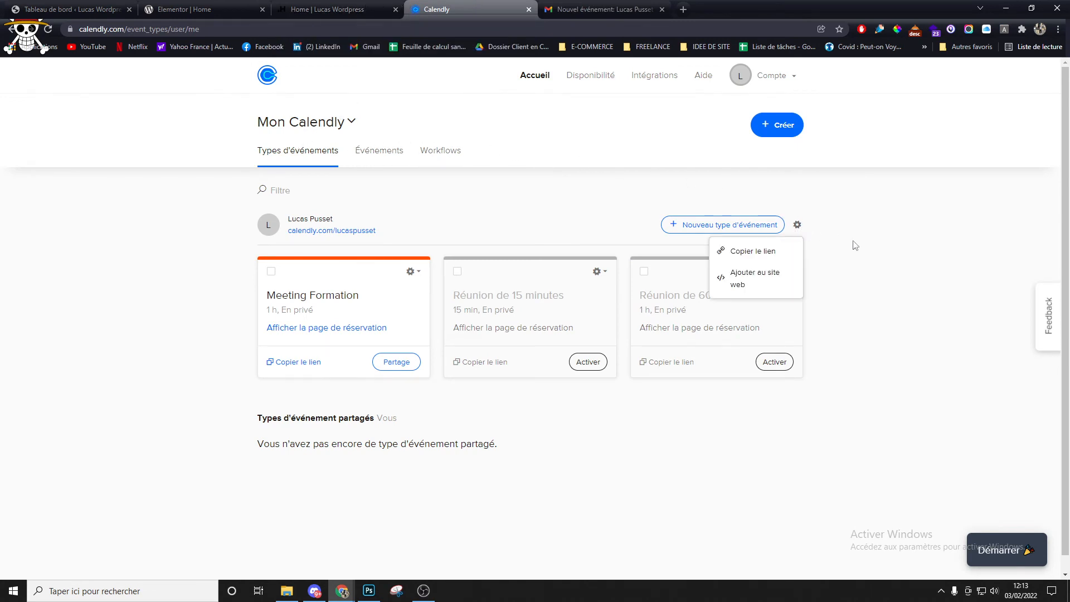
{"action": "scroll", "coordinate": [420, 419], "scroll_direction": "down", "scroll_amount": 1}
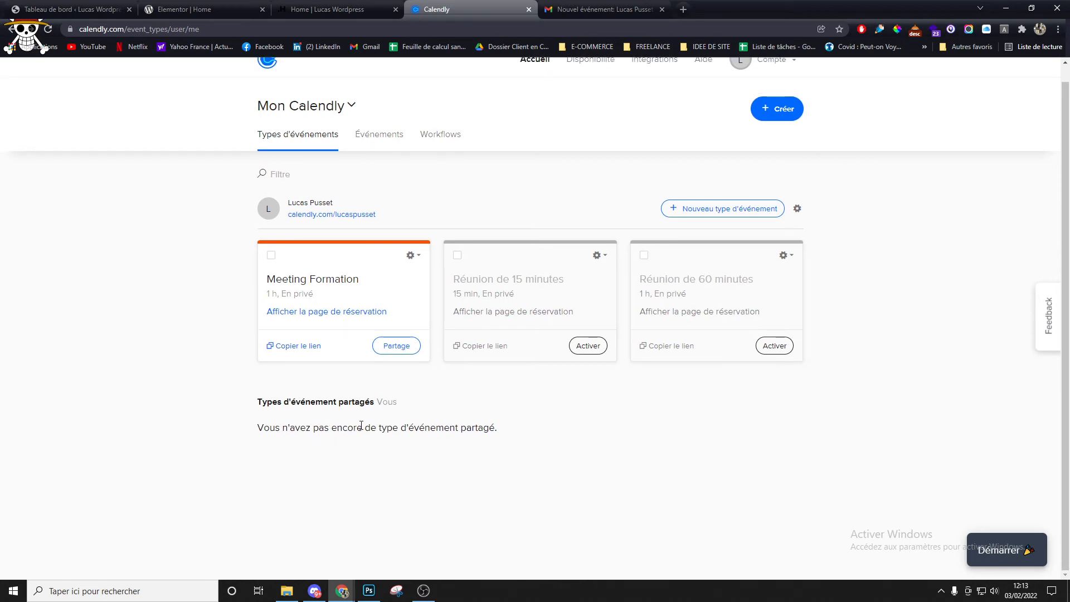
{"action": "scroll", "coordinate": [361, 426], "scroll_direction": "up", "scroll_amount": 1}
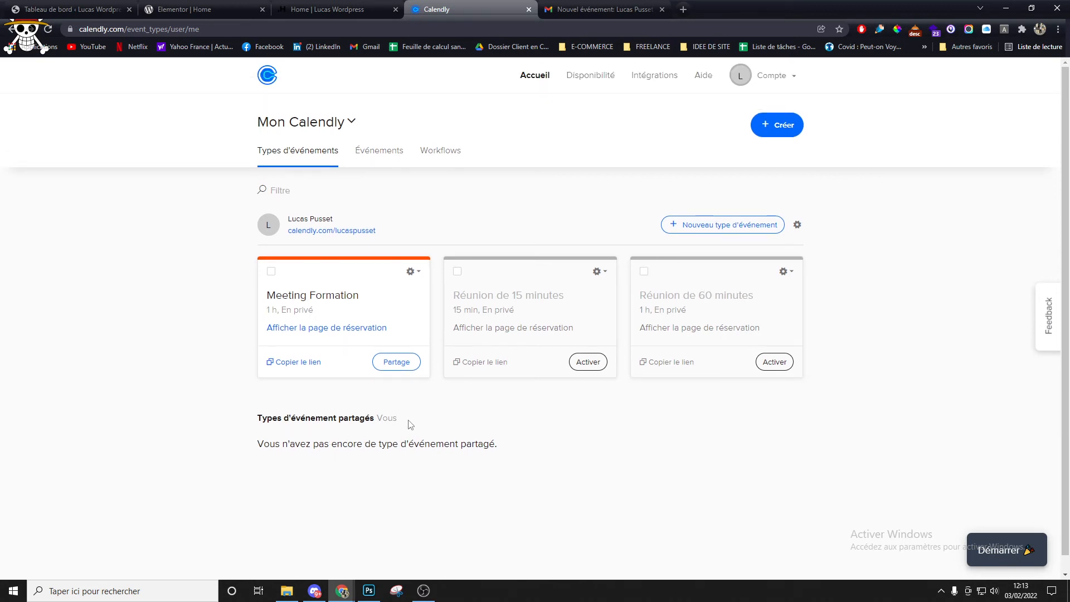
- Inspect the details of the scheduled "Meeting Formation" booking and check that its Google Meet link opens
{"action": "left_click", "coordinate": [374, 155]}
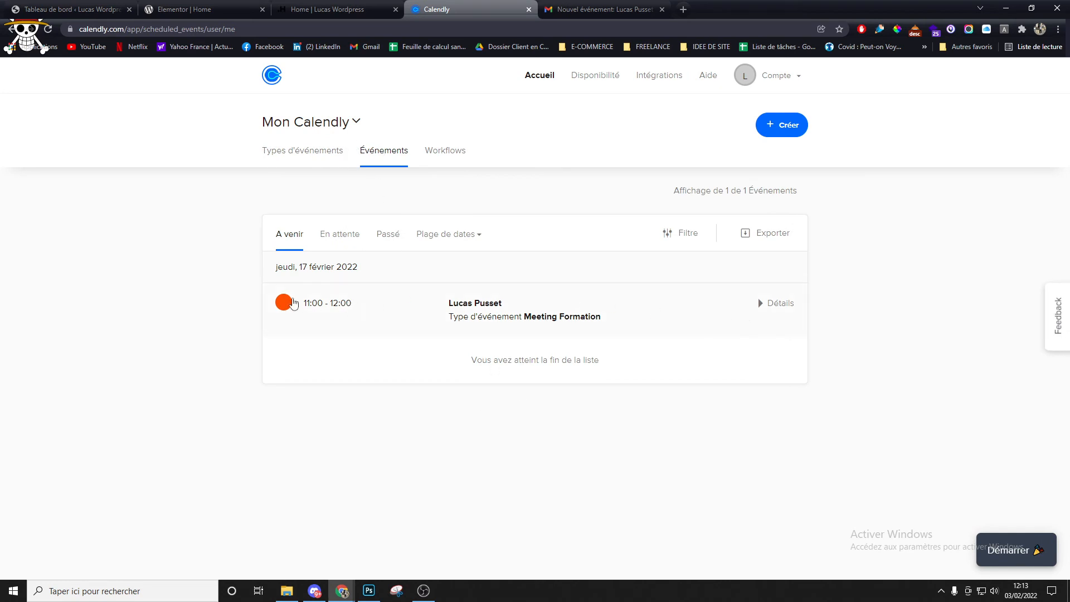
{"action": "left_click", "coordinate": [549, 314]}
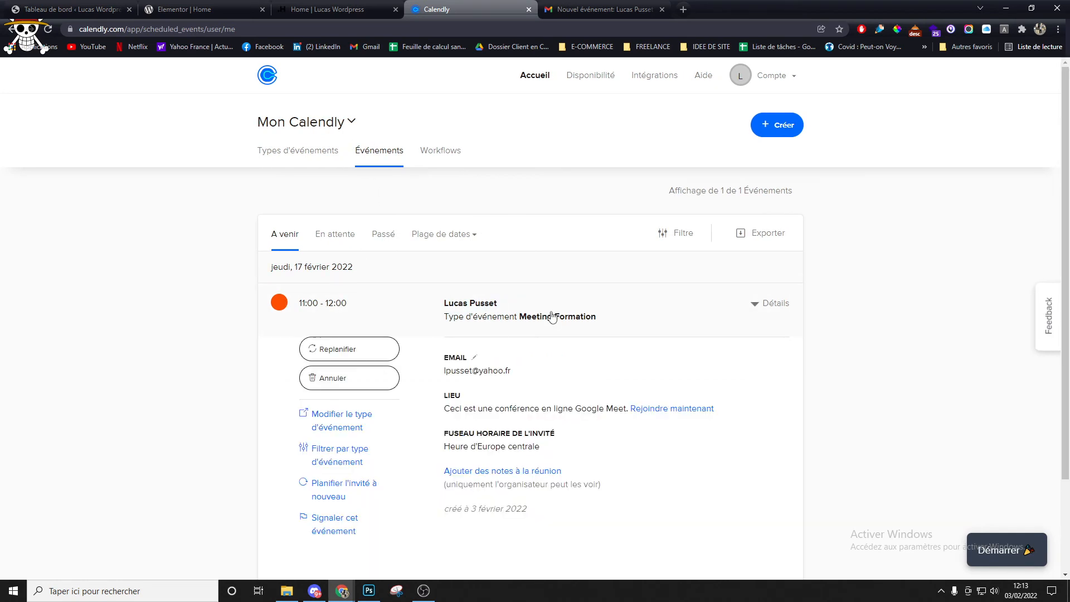
{"action": "scroll", "coordinate": [518, 315], "scroll_direction": "down", "scroll_amount": 2}
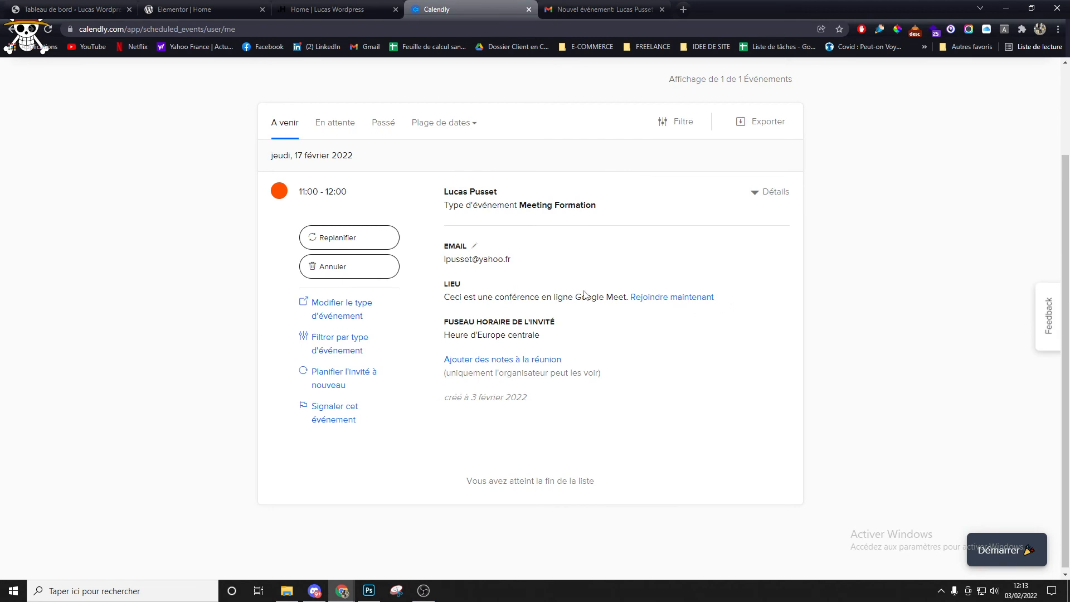
{"action": "triple_click", "coordinate": [455, 294]}
{"action": "left_click", "coordinate": [672, 298]}
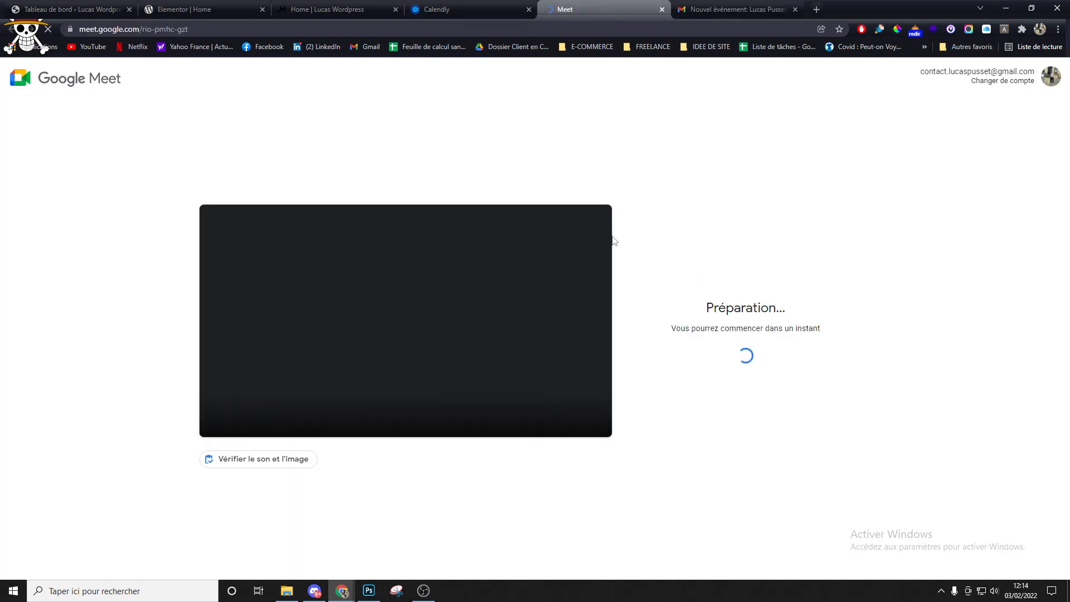
{"action": "middle_click", "coordinate": [570, 6]}
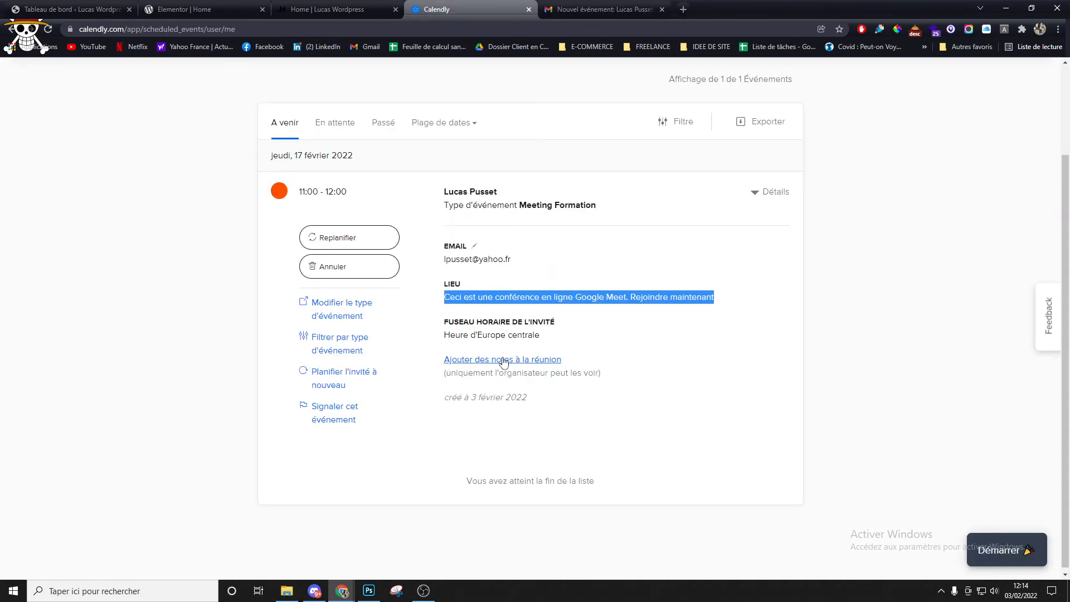
{"action": "left_click", "coordinate": [641, 358]}
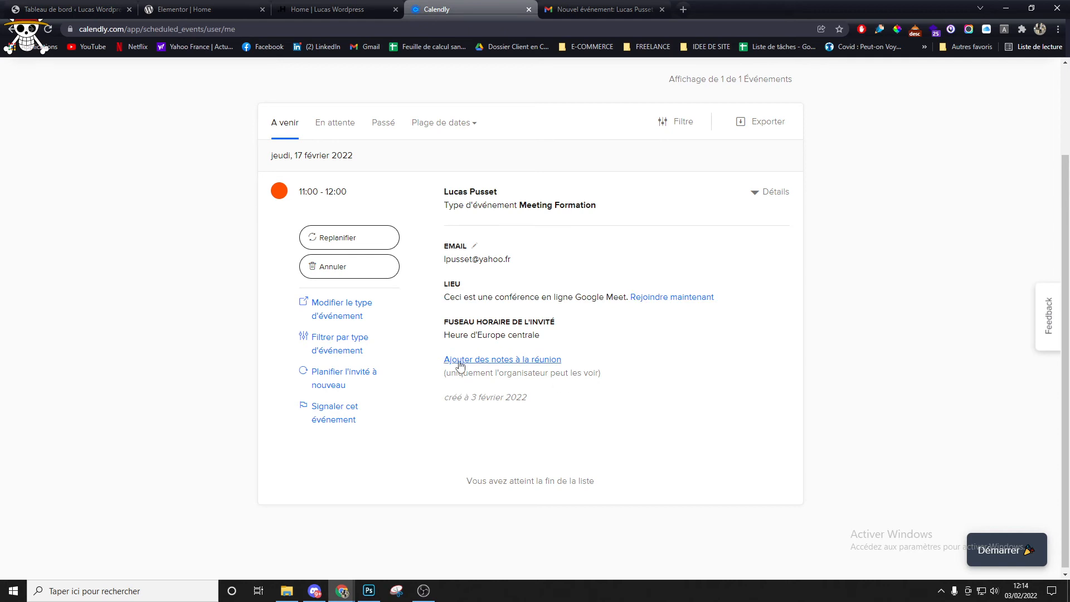
{"action": "scroll", "coordinate": [459, 291], "scroll_direction": "up", "scroll_amount": 2}
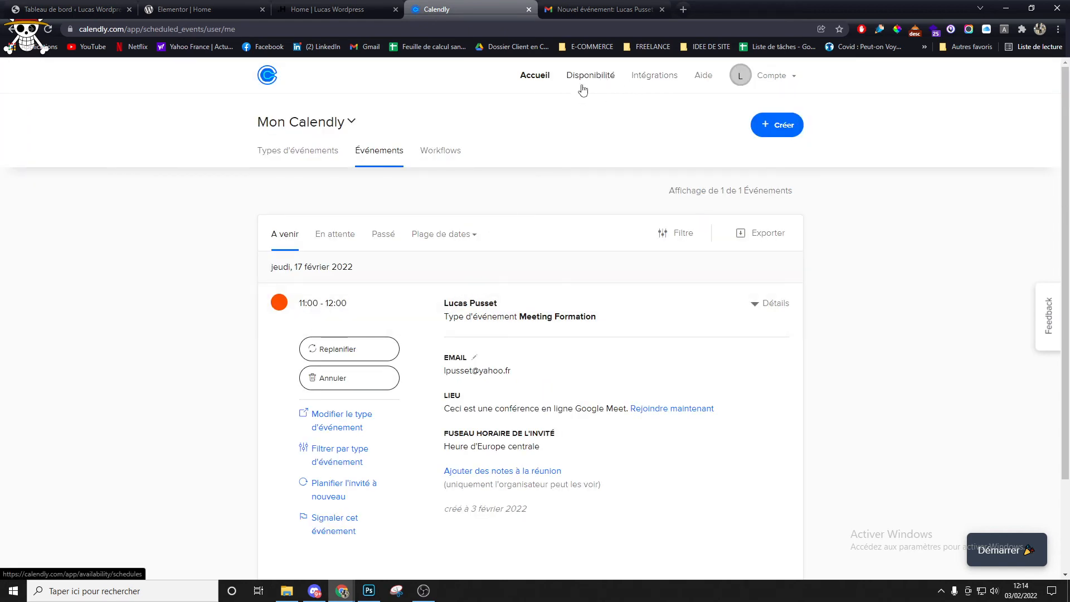
- Open the payment collection options of the "Meeting Formation" event type and bring up the subscription upgrade plans
{"action": "left_click", "coordinate": [300, 168]}
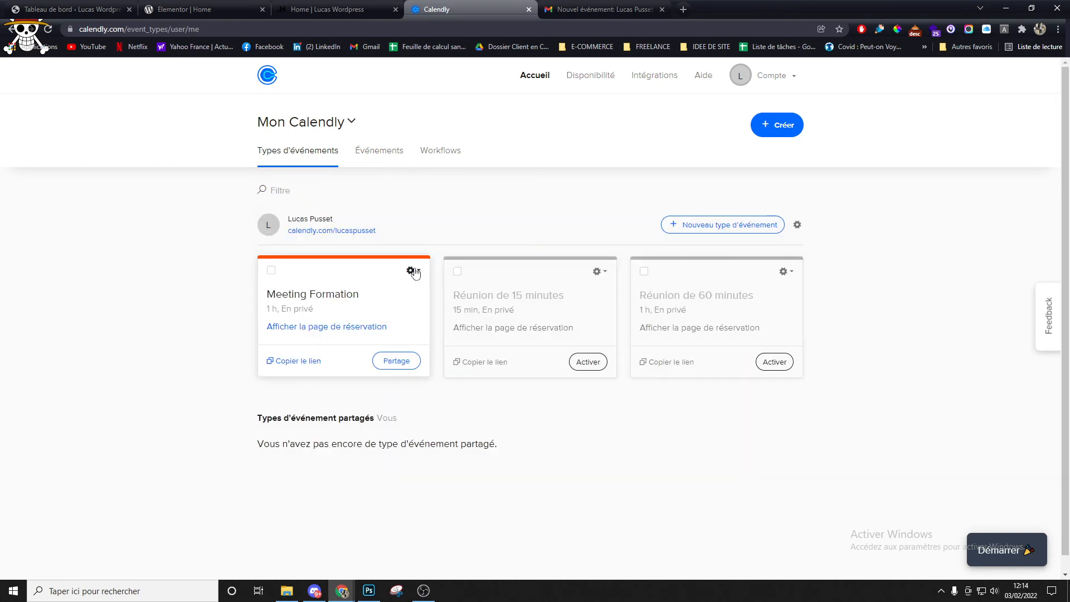
{"action": "left_click", "coordinate": [413, 271]}
{"action": "left_click", "coordinate": [418, 301]}
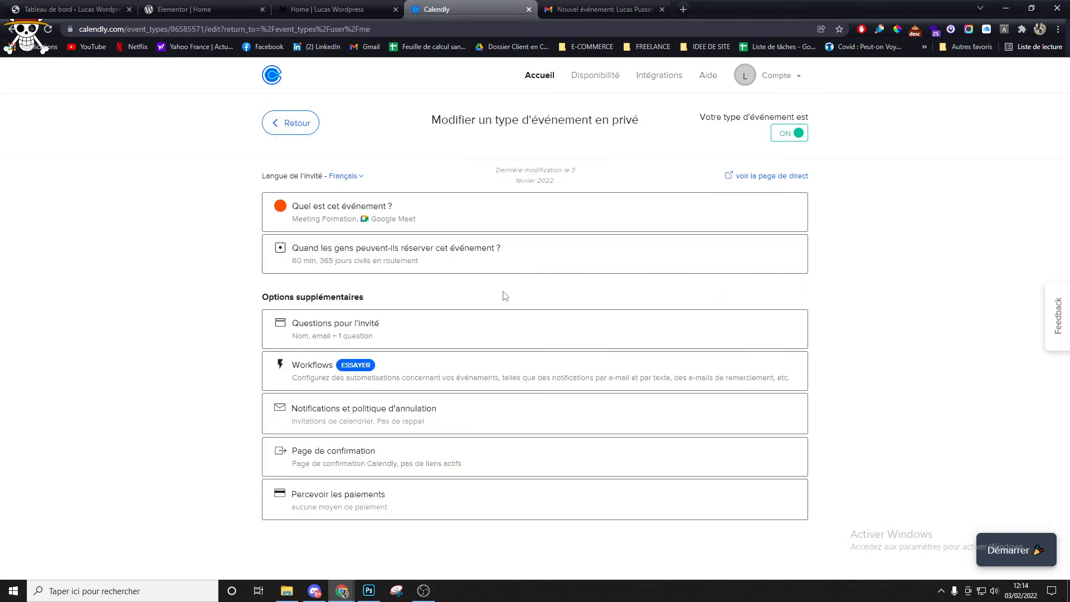
{"action": "left_click", "coordinate": [409, 493]}
{"action": "scroll", "coordinate": [459, 489], "scroll_direction": "down", "scroll_amount": 4}
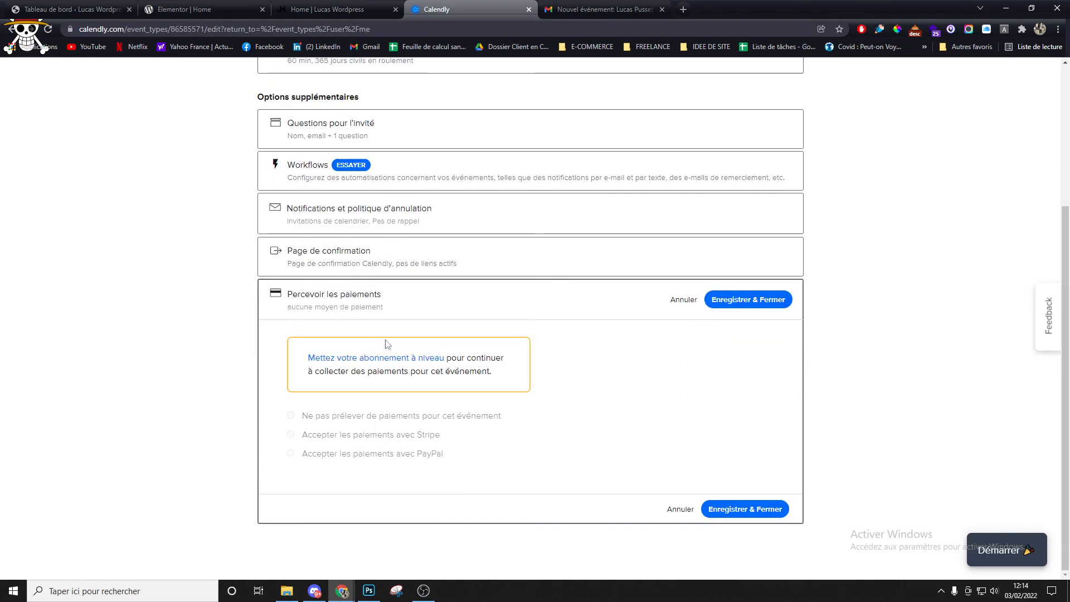
{"action": "left_click", "coordinate": [438, 359]}
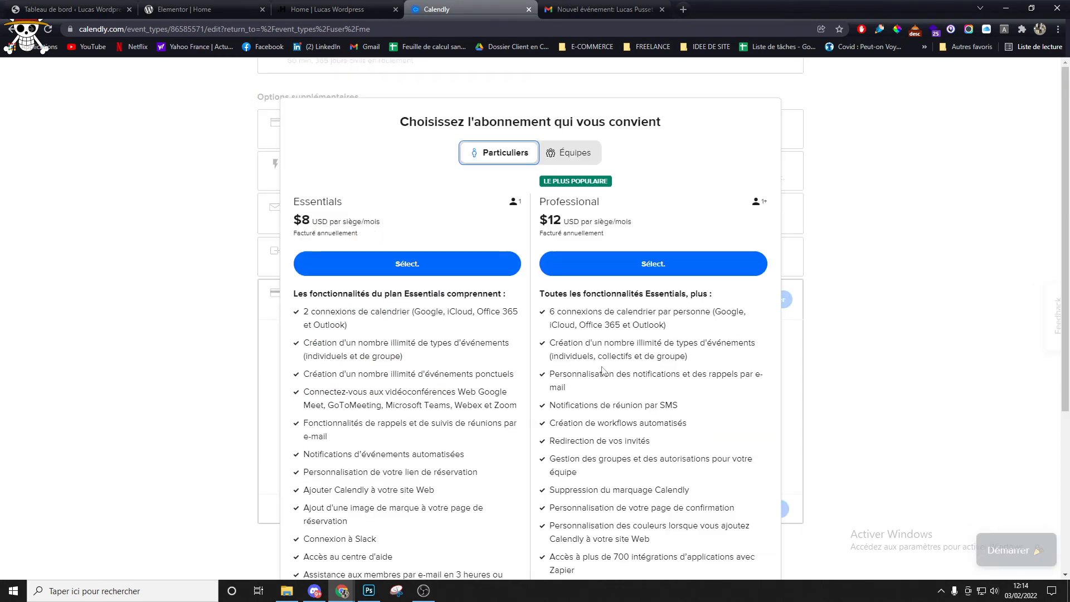
- Examine the Essentials plan's price and features, including calendar connections, event type limits, booking link customization and website embedding
{"action": "scroll", "coordinate": [603, 371], "scroll_direction": "down", "scroll_amount": 1}
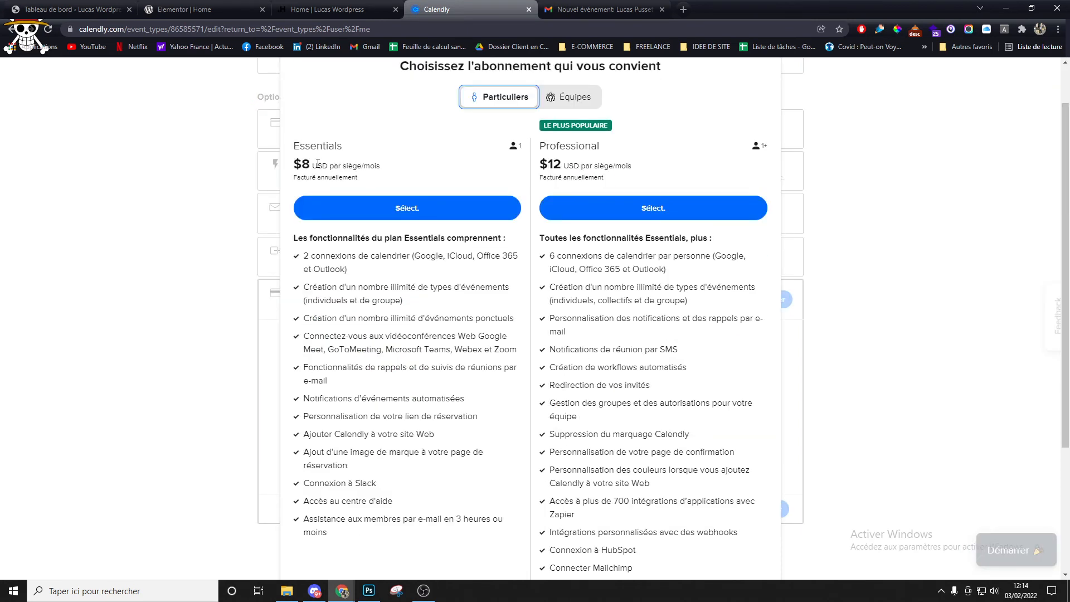
{"action": "left_click_drag", "start_coordinate": [317, 163], "coordinate": [378, 180]}
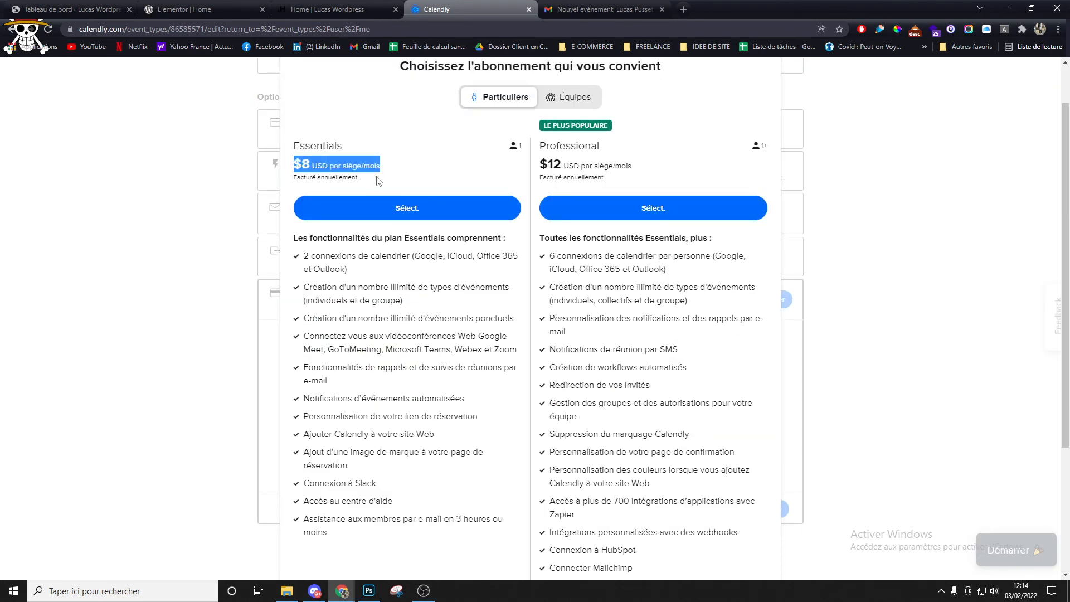
{"action": "triple_click", "coordinate": [329, 268]}
{"action": "double_click", "coordinate": [432, 257]}
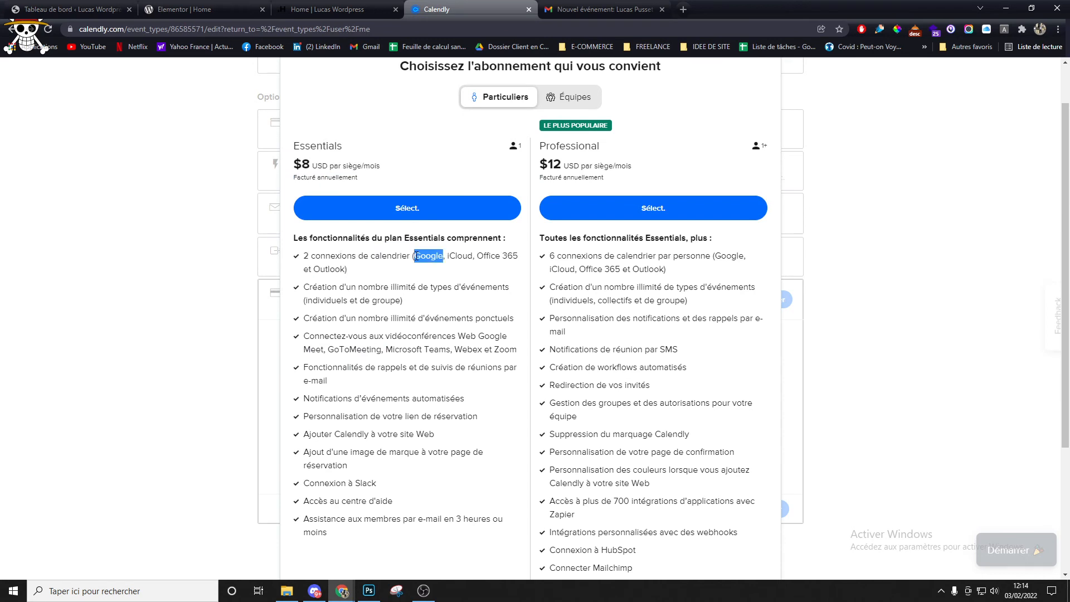
{"action": "triple_click", "coordinate": [380, 299]}
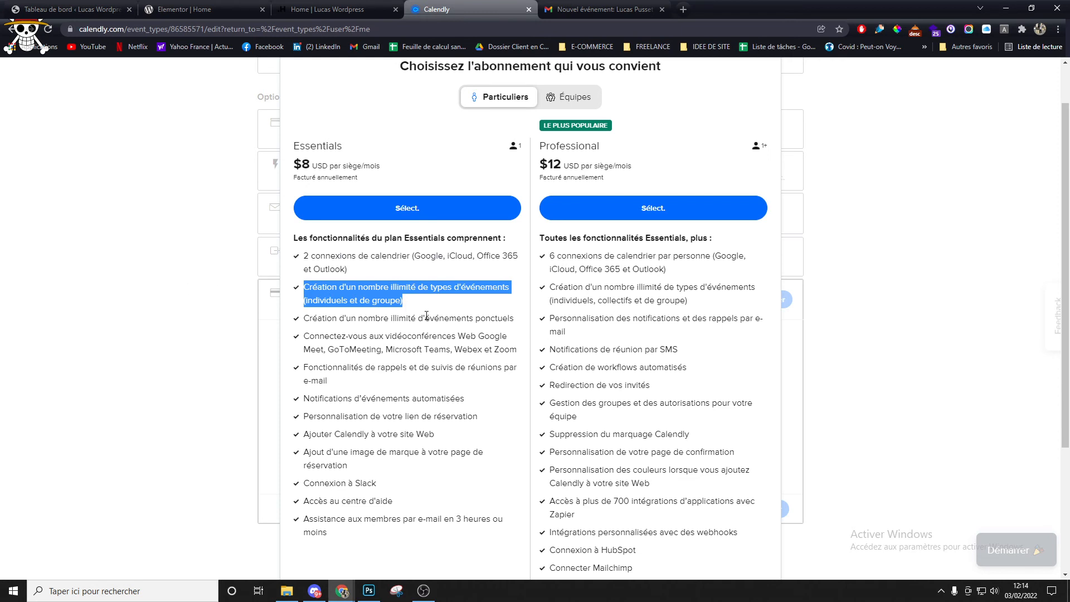
{"action": "scroll", "coordinate": [401, 338], "scroll_direction": "down", "scroll_amount": 1}
{"action": "scroll", "coordinate": [413, 455], "scroll_direction": "up", "scroll_amount": 1}
{"action": "scroll", "coordinate": [364, 235], "scroll_direction": "down", "scroll_amount": 2}
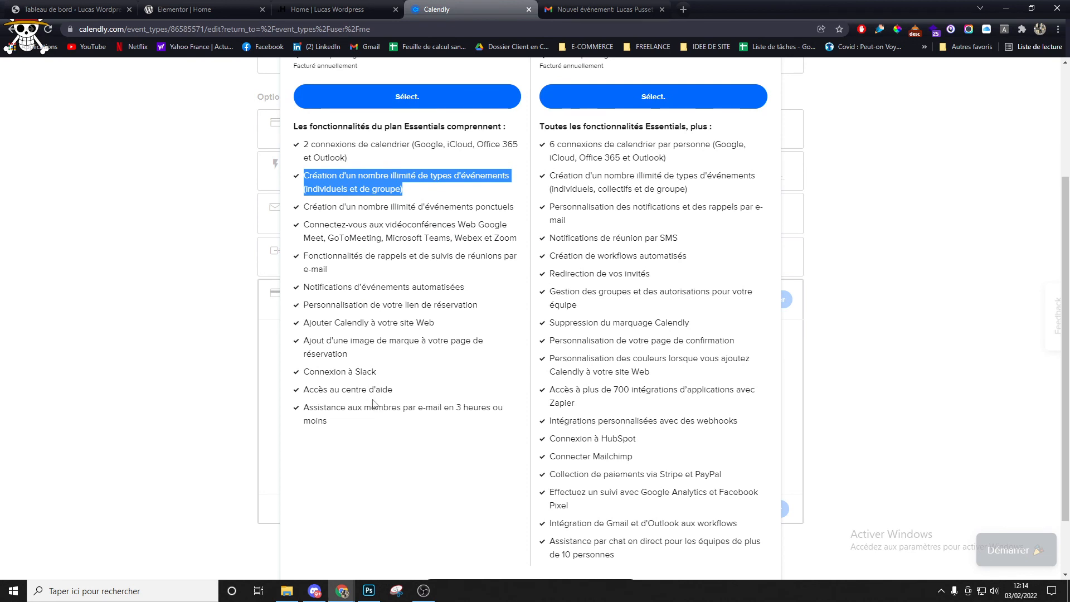
{"action": "left_click_drag", "start_coordinate": [303, 322], "coordinate": [433, 320]}
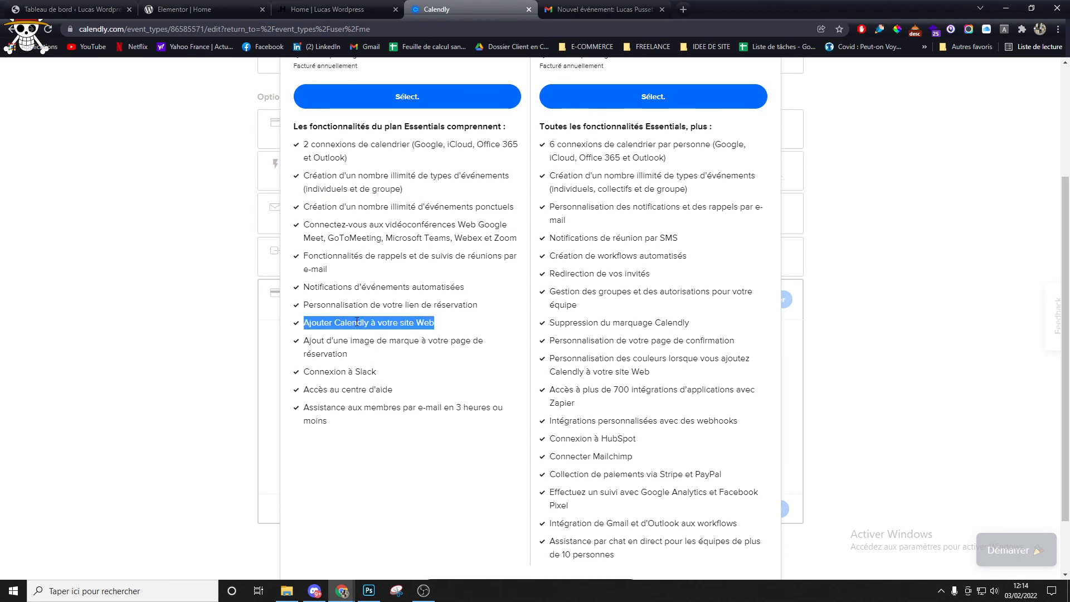
{"action": "triple_click", "coordinate": [413, 307]}
{"action": "scroll", "coordinate": [431, 386], "scroll_direction": "up", "scroll_amount": 3}
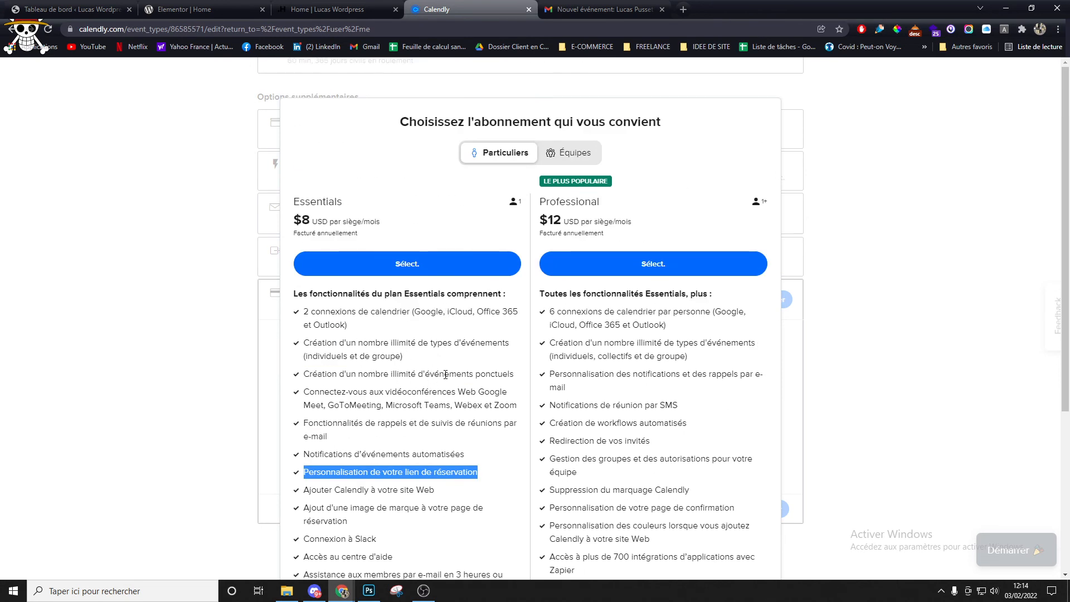
{"action": "scroll", "coordinate": [452, 374], "scroll_direction": "down", "scroll_amount": 2}
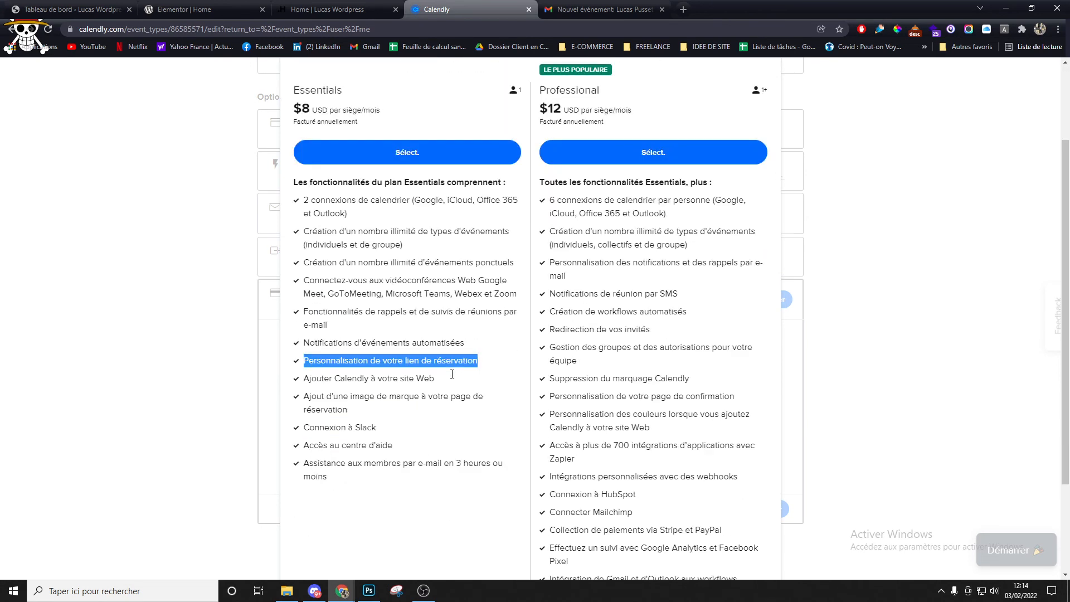
- Examine the Professional plan's price and its Zapier, HubSpot, Mailchimp, Stripe and PayPal features
{"action": "triple_click", "coordinate": [569, 107]}
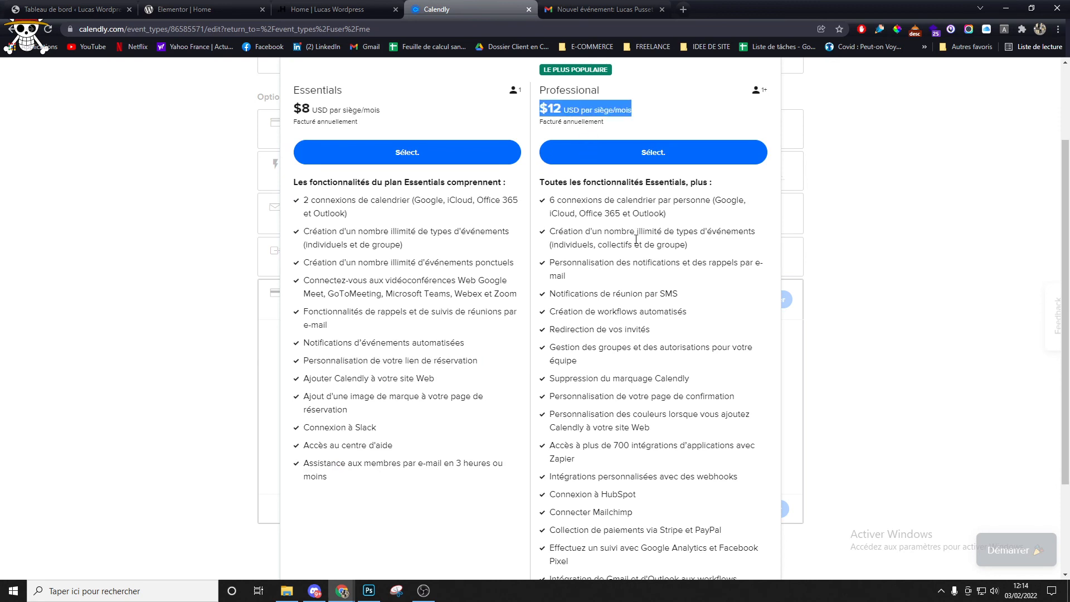
{"action": "scroll", "coordinate": [673, 362], "scroll_direction": "down", "scroll_amount": 1}
{"action": "triple_click", "coordinate": [641, 389]}
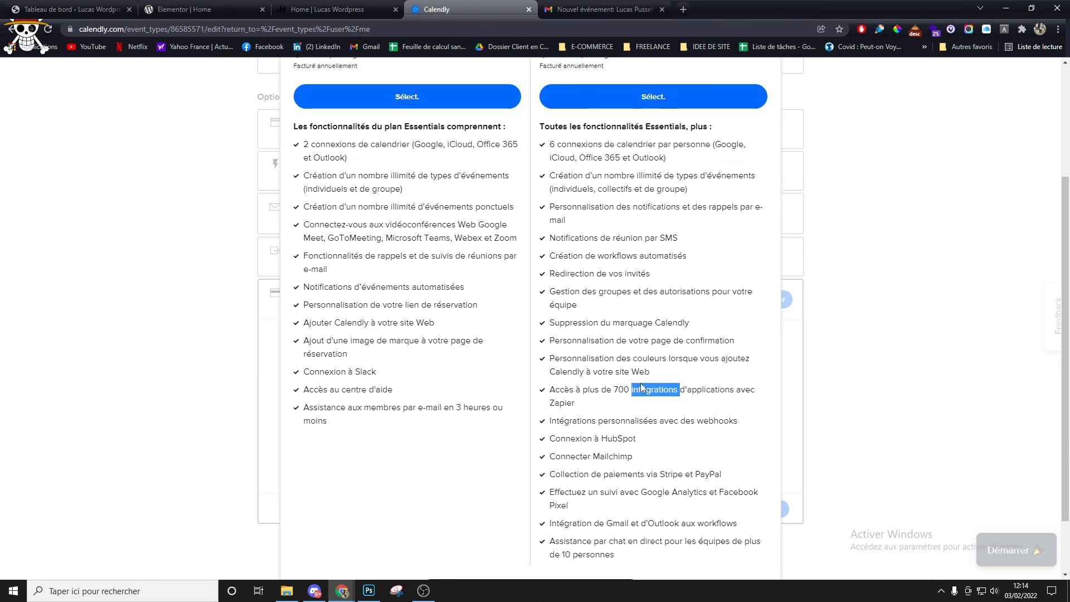
{"action": "scroll", "coordinate": [658, 422], "scroll_direction": "down", "scroll_amount": 1}
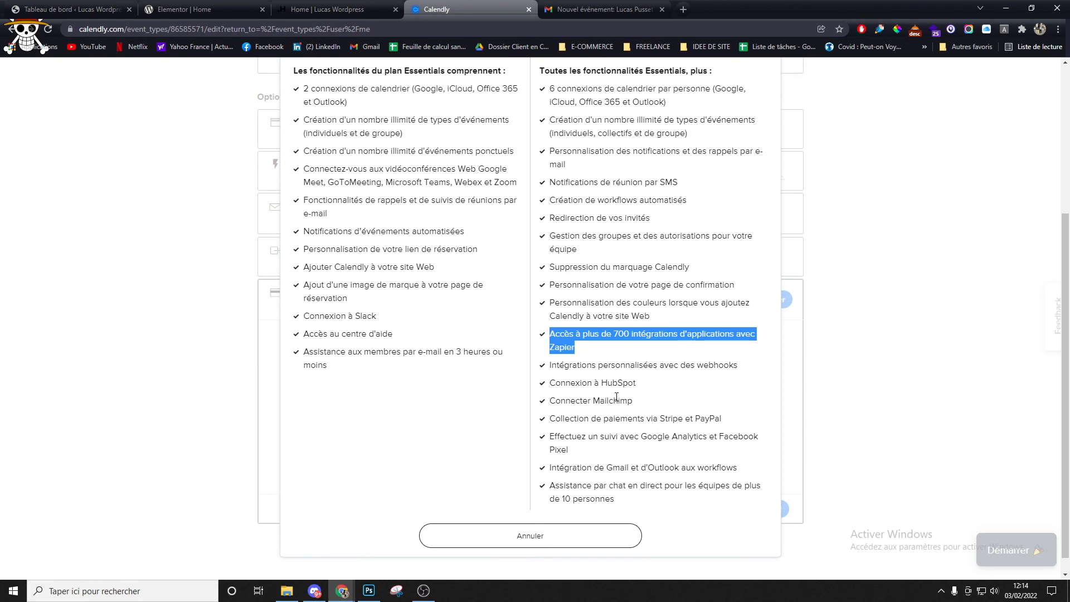
{"action": "triple_click", "coordinate": [604, 383]}
{"action": "left_click_drag", "start_coordinate": [603, 382], "coordinate": [640, 401]}
{"action": "triple_click", "coordinate": [615, 403]}
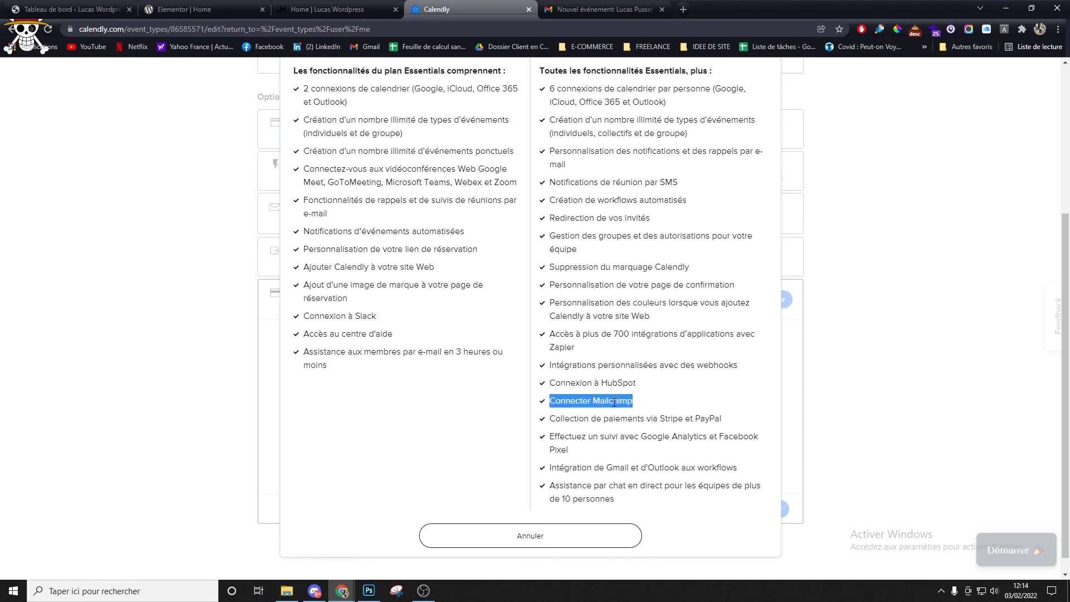
{"action": "triple_click", "coordinate": [639, 419]}
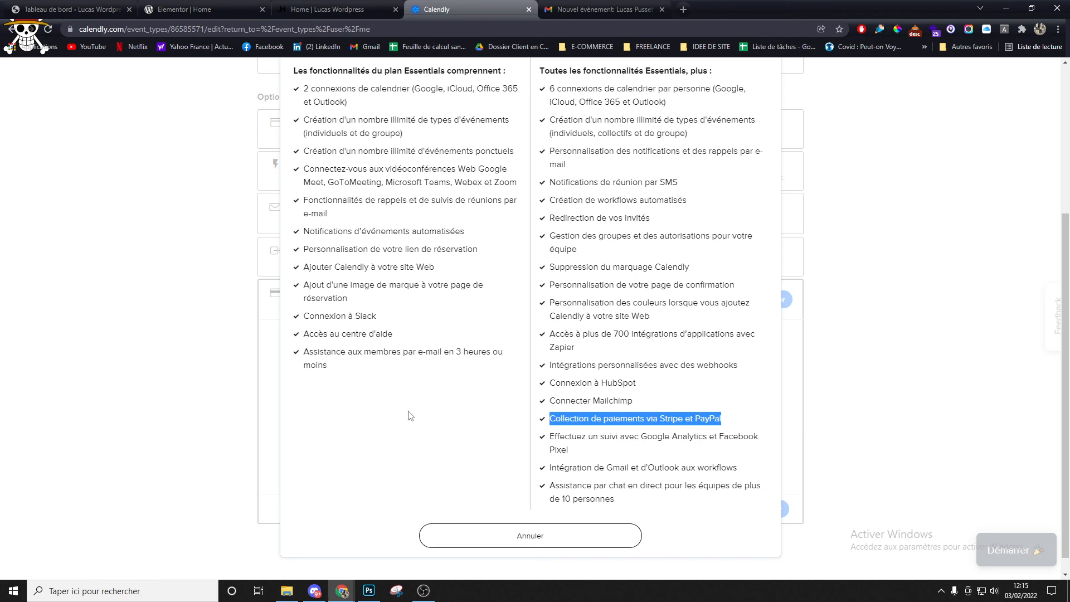
- Compare the Essentials plan's Slack connection with the Professional plan's price and feature list
{"action": "scroll", "coordinate": [410, 416], "scroll_direction": "up", "scroll_amount": 1}
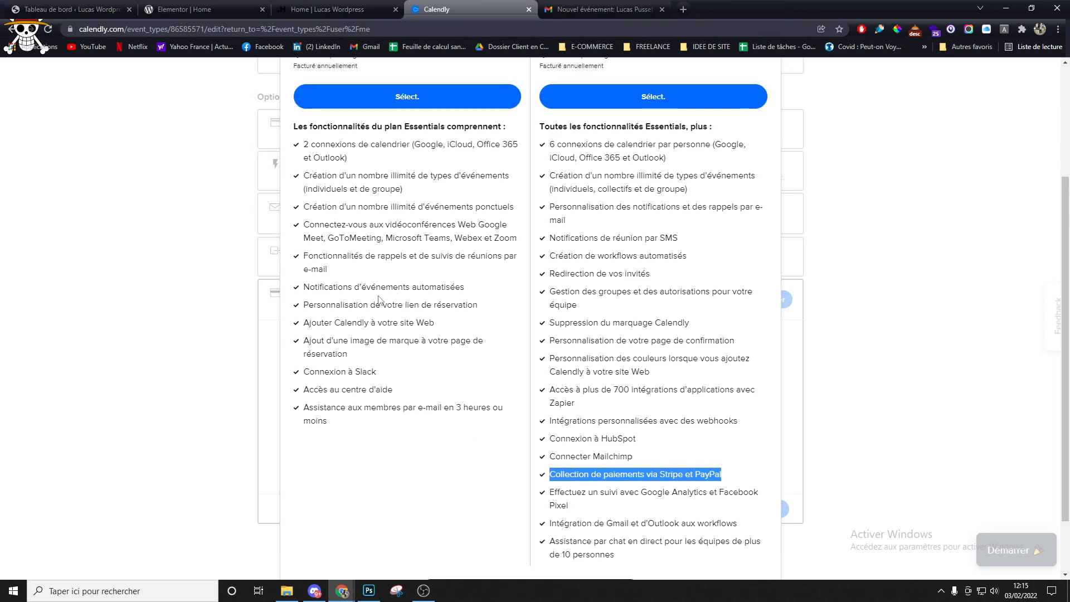
{"action": "left_click_drag", "start_coordinate": [304, 372], "coordinate": [367, 369]}
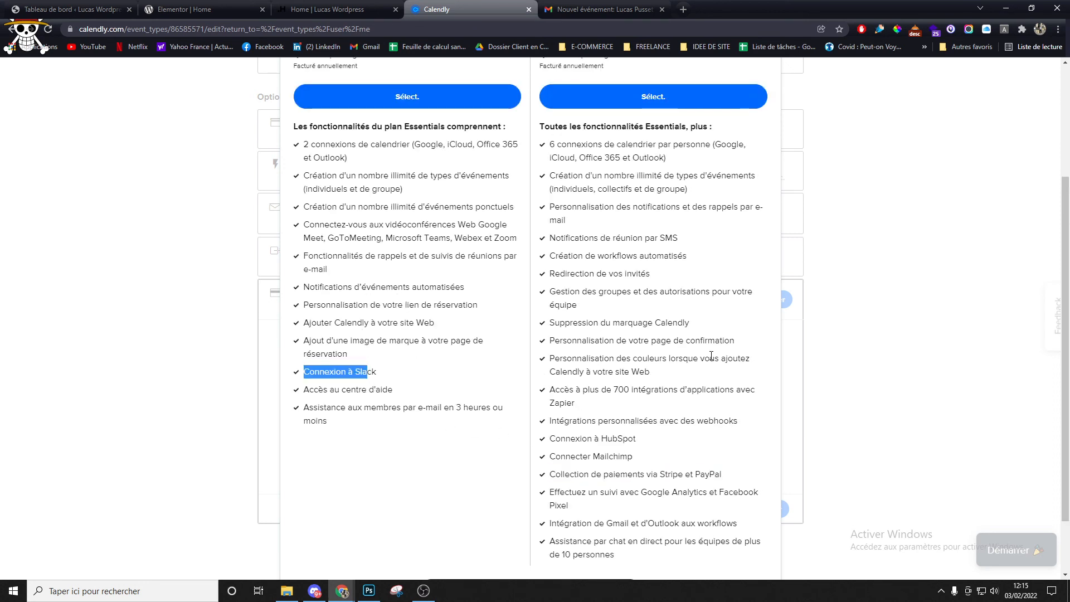
{"action": "scroll", "coordinate": [671, 354], "scroll_direction": "up", "scroll_amount": 3}
{"action": "left_click_drag", "start_coordinate": [570, 221], "coordinate": [611, 238]}
{"action": "scroll", "coordinate": [702, 340], "scroll_direction": "down", "scroll_amount": 5}
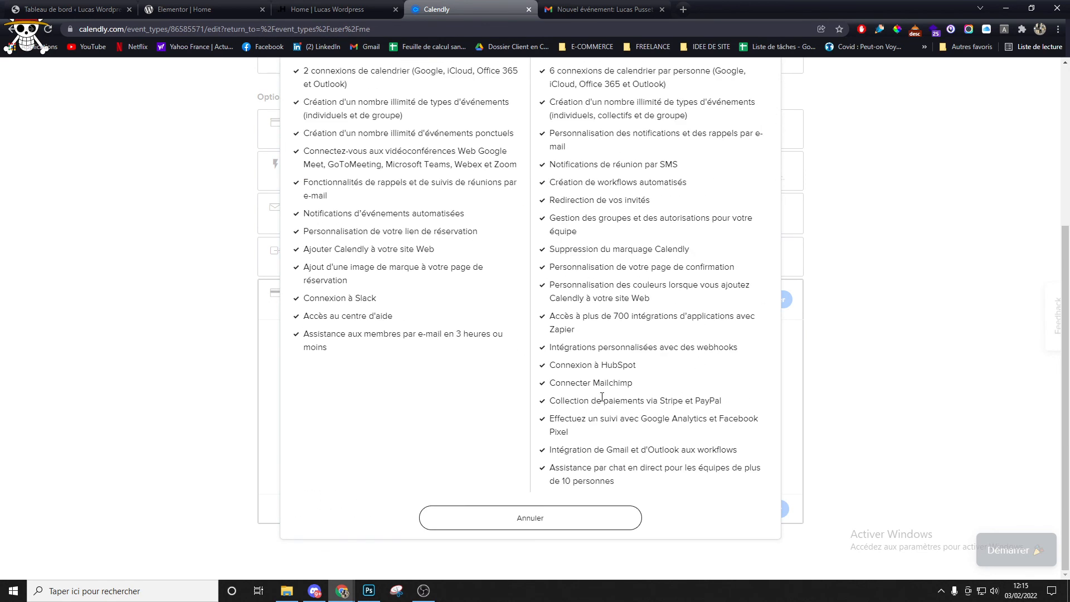
- Examine the Professional plan's payment collection via Stripe and PayPal, and review its full feature list beside the Essentials plan
{"action": "left_click_drag", "start_coordinate": [553, 399], "coordinate": [749, 403]}
{"action": "scroll", "coordinate": [738, 421], "scroll_direction": "up", "scroll_amount": 4}
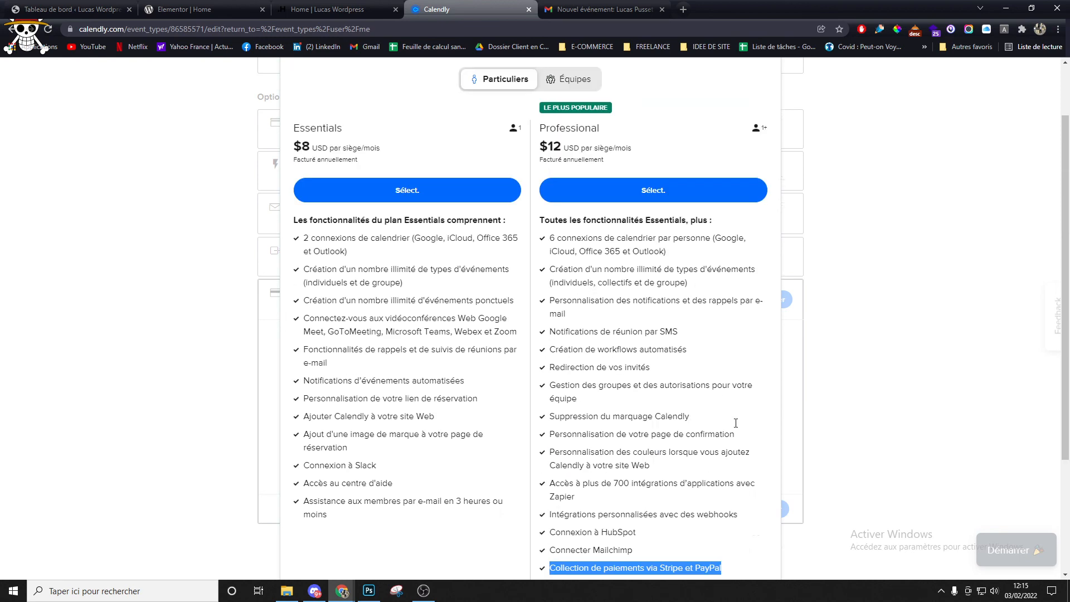
{"action": "scroll", "coordinate": [736, 425], "scroll_direction": "down", "scroll_amount": 4}
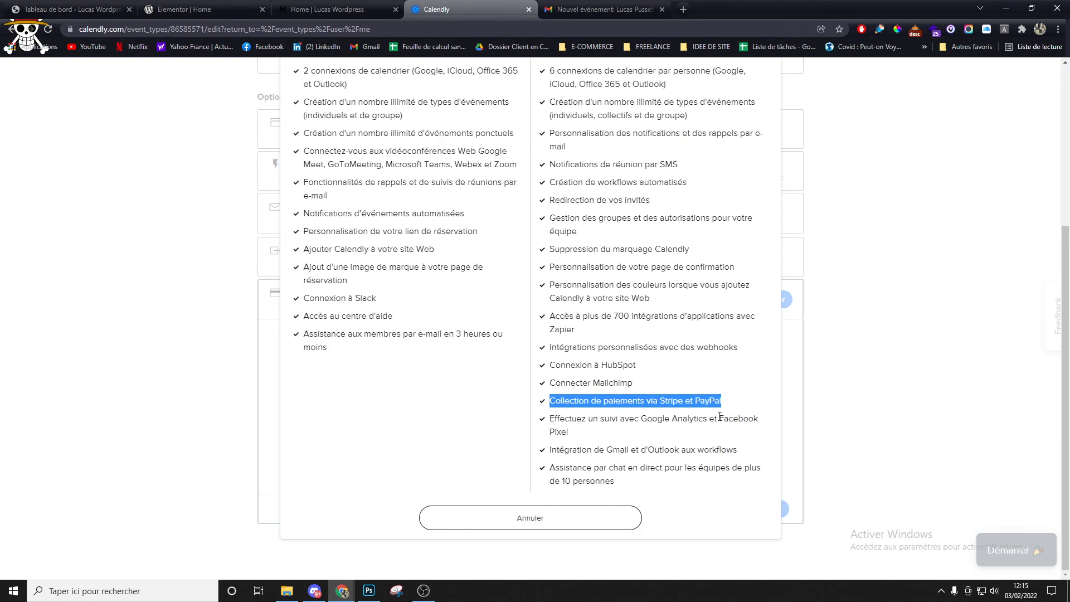
{"action": "left_click_drag", "start_coordinate": [628, 486], "coordinate": [550, 277]}
{"action": "scroll", "coordinate": [554, 387], "scroll_direction": "up", "scroll_amount": 4}
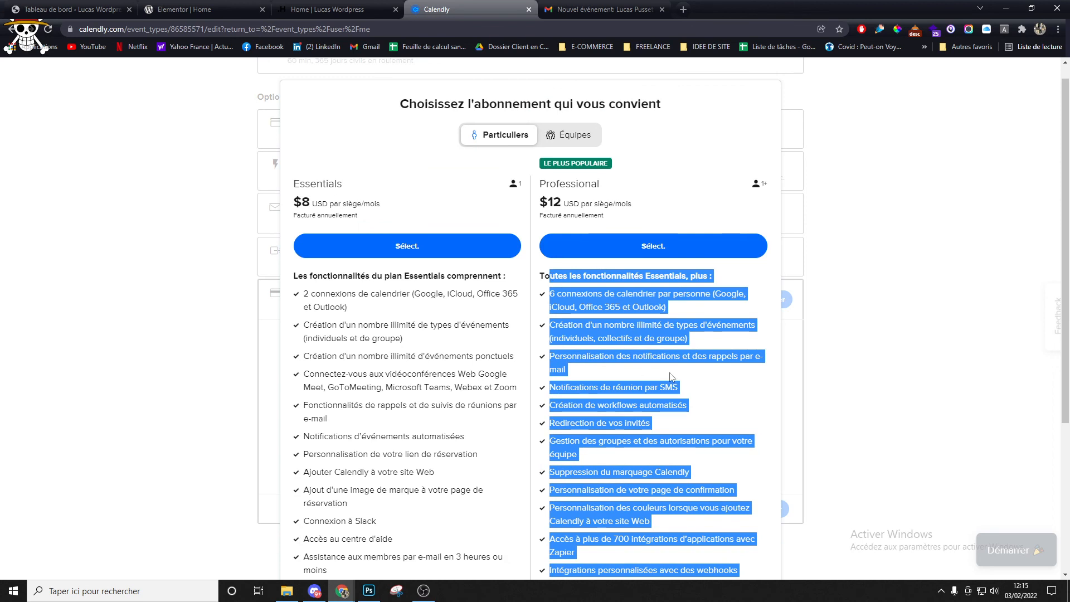
{"action": "scroll", "coordinate": [654, 376], "scroll_direction": "down", "scroll_amount": 2}
{"action": "left_click", "coordinate": [629, 377]}
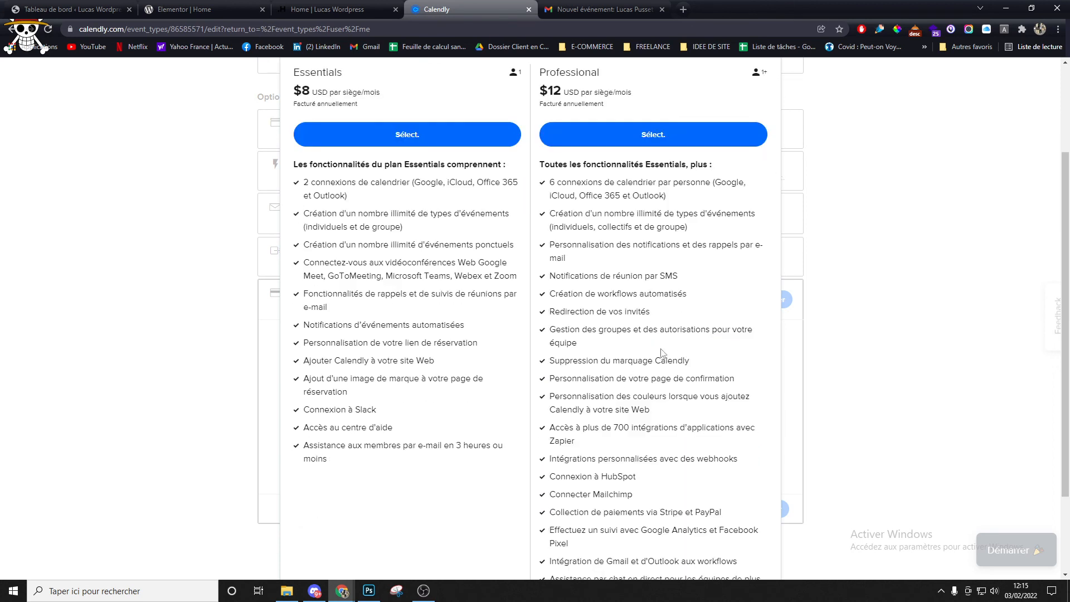
{"action": "scroll", "coordinate": [630, 350], "scroll_direction": "down", "scroll_amount": 2}
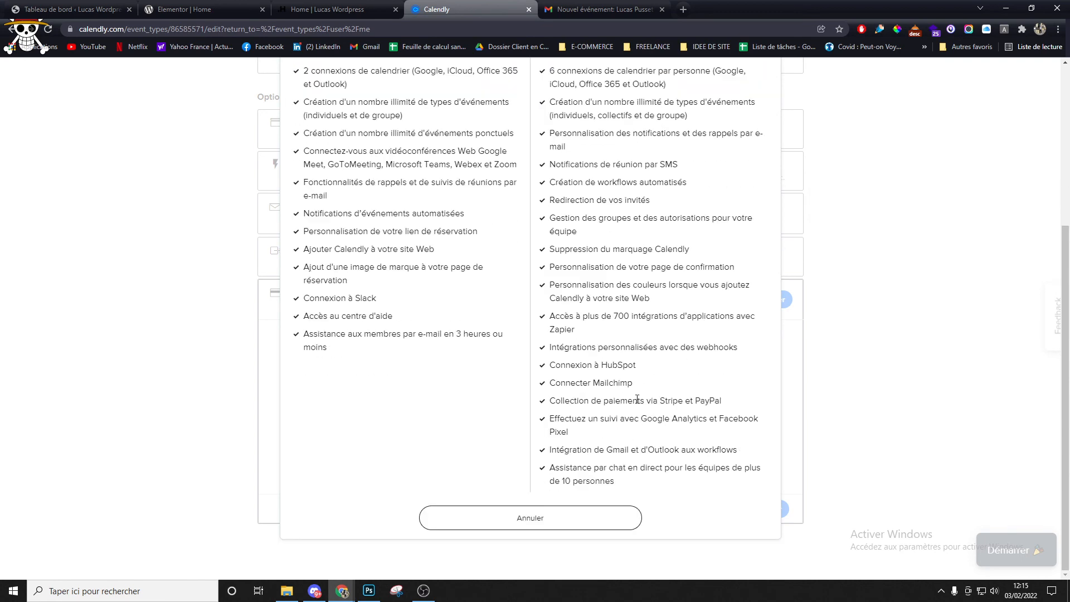
{"action": "scroll", "coordinate": [672, 312], "scroll_direction": "up", "scroll_amount": 4}
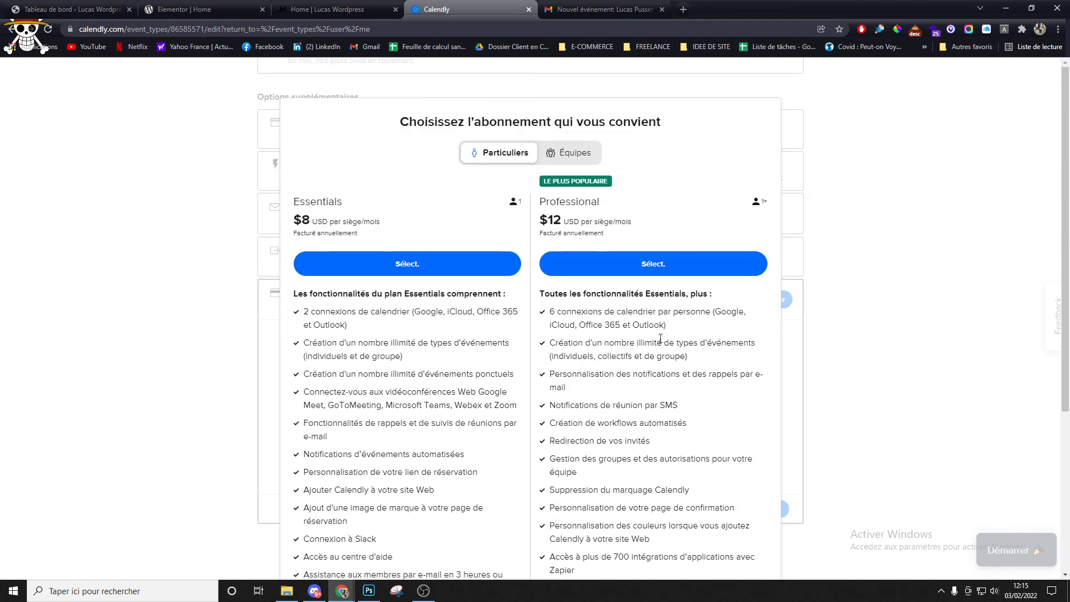
- Check the embedded "Meeting Formation" booking confirmation on the WordPress home page preview, and return to the Calendly subscription plans
{"action": "left_click", "coordinate": [335, 6]}
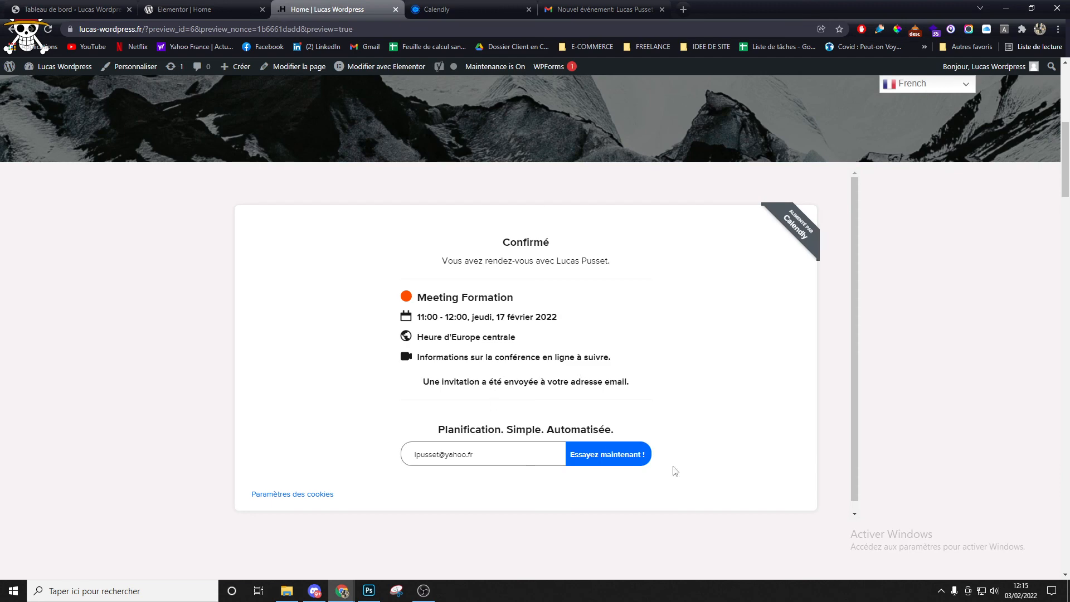
{"action": "left_click", "coordinate": [437, 9]}
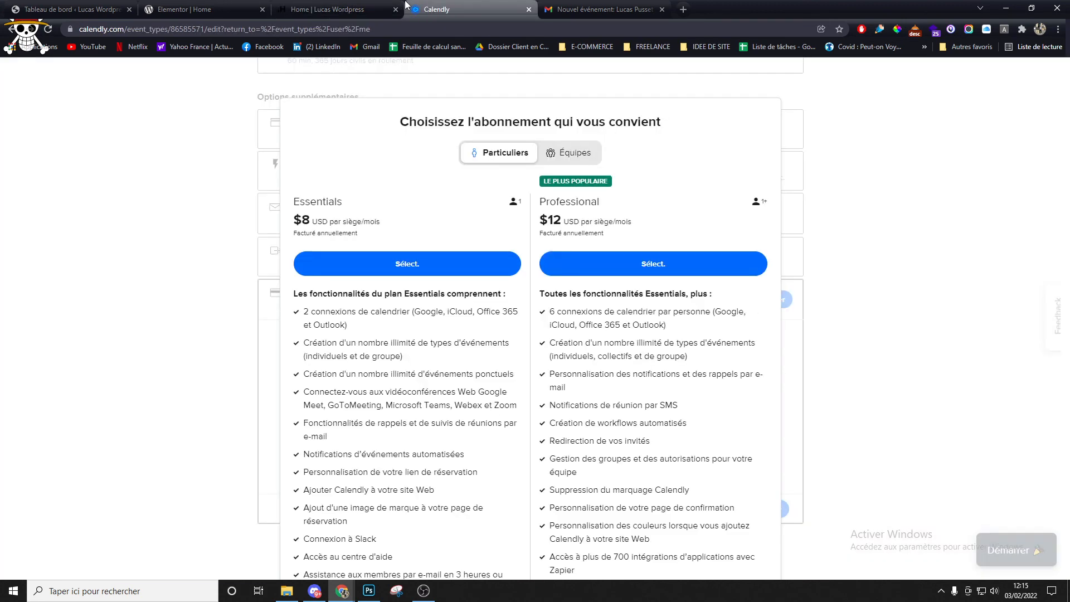